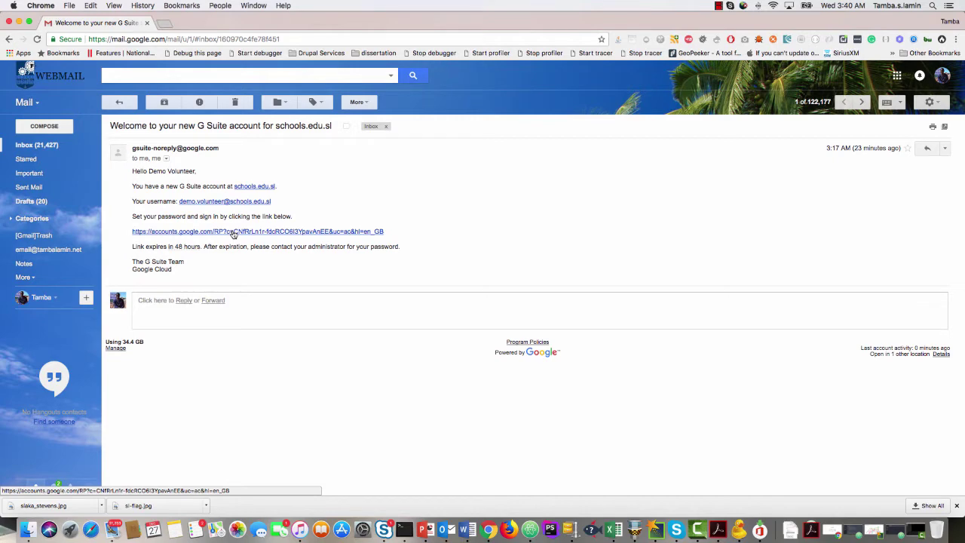
Activate the school G Suite account from the welcome email, accept its terms and set a confirmed new password.
{"action": "left_click", "coordinate": [233, 233]}
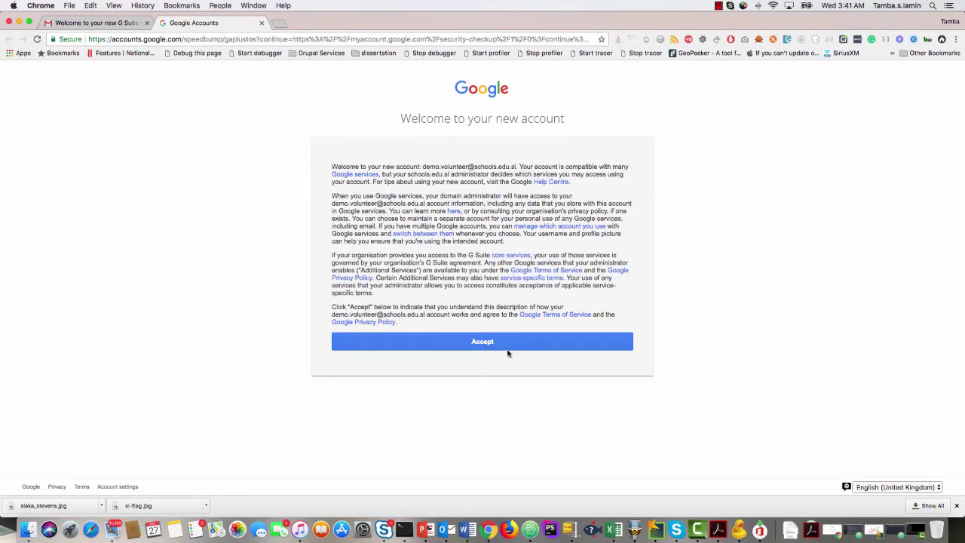
{"action": "left_click", "coordinate": [497, 343]}
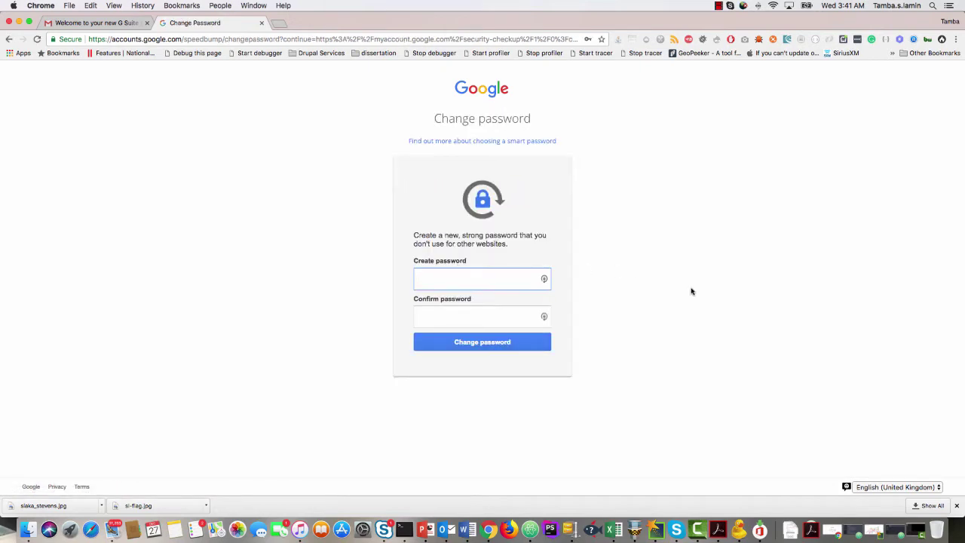
{"action": "type", "text": "•••••••••"}
{"action": "key", "text": "Tab"}
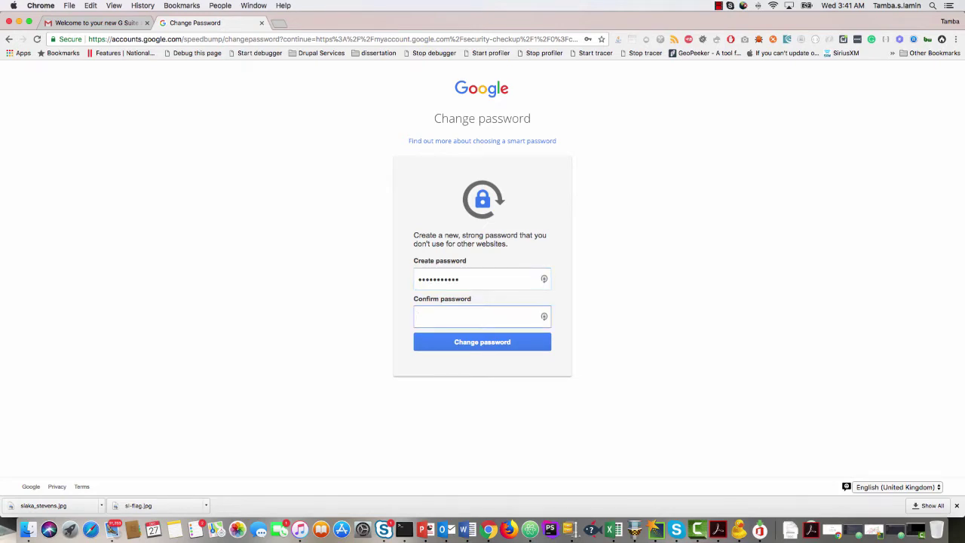
{"action": "type", "text": "•••••••••••"}
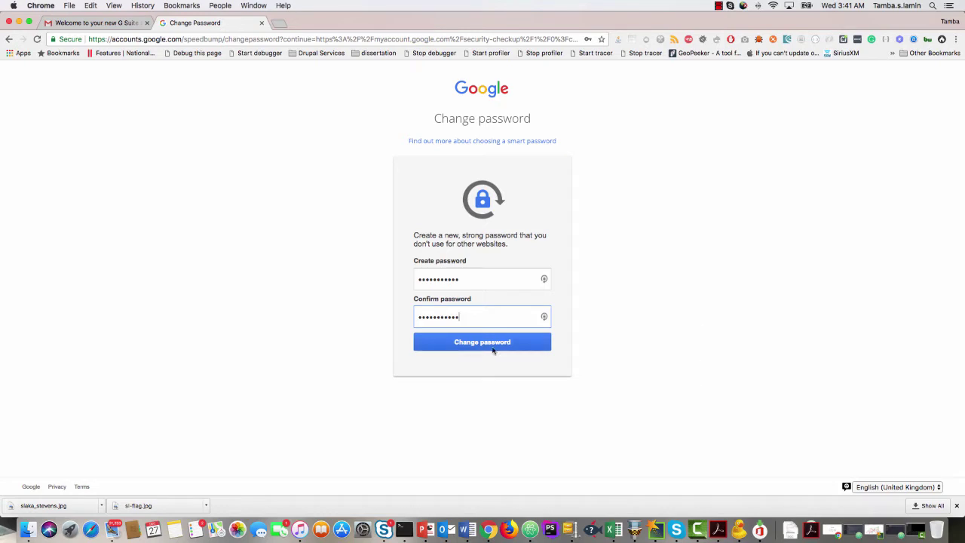
{"action": "left_click", "coordinate": [489, 344]}
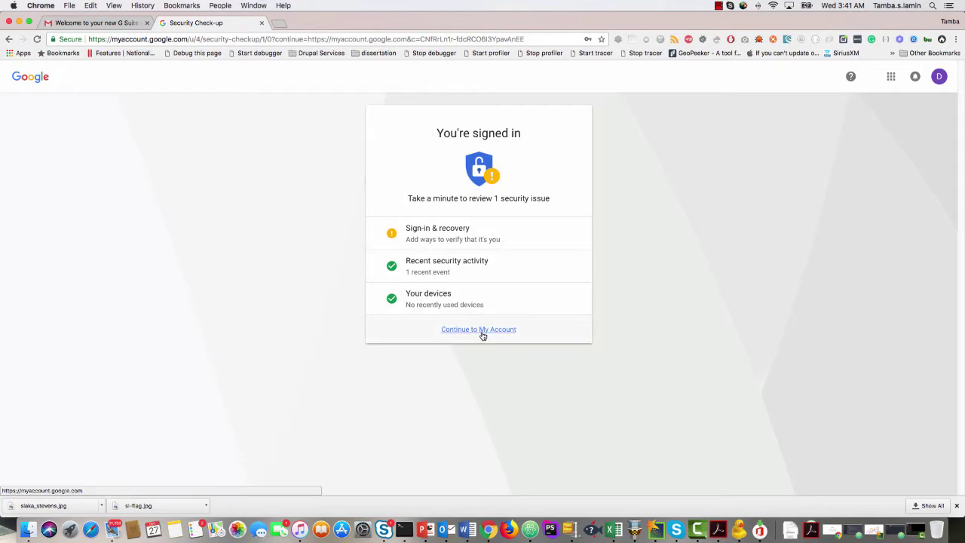
Continue to My Account and switch to the Demo Volunteer account.
{"action": "left_click", "coordinate": [482, 334]}
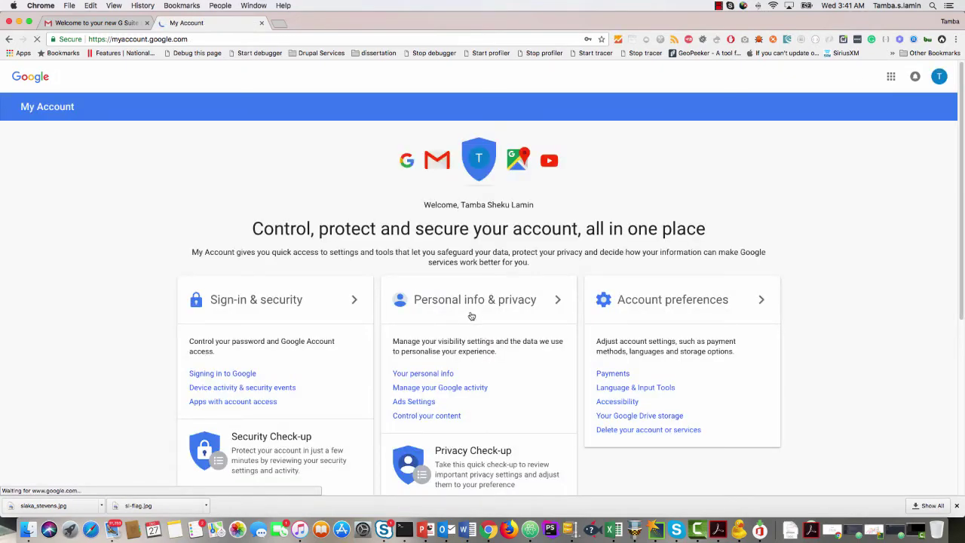
{"action": "scroll", "coordinate": [469, 315], "scroll_direction": "down", "scroll_amount": 5}
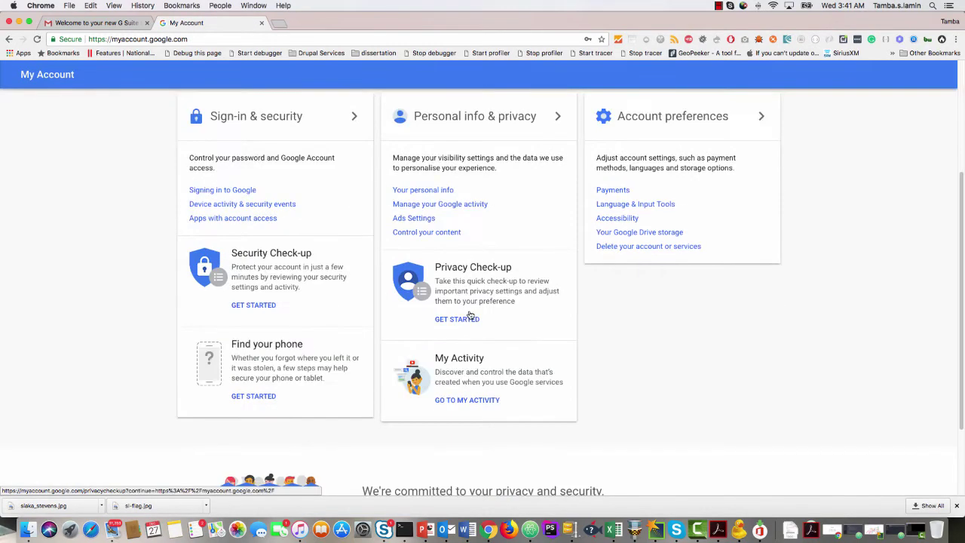
{"action": "scroll", "coordinate": [469, 315], "scroll_direction": "up", "scroll_amount": 5}
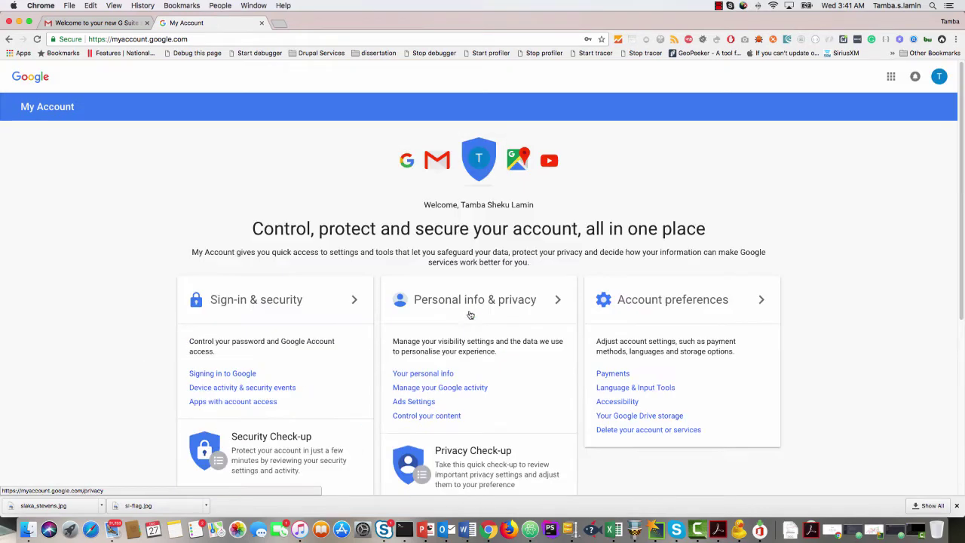
{"action": "left_click", "coordinate": [938, 77]}
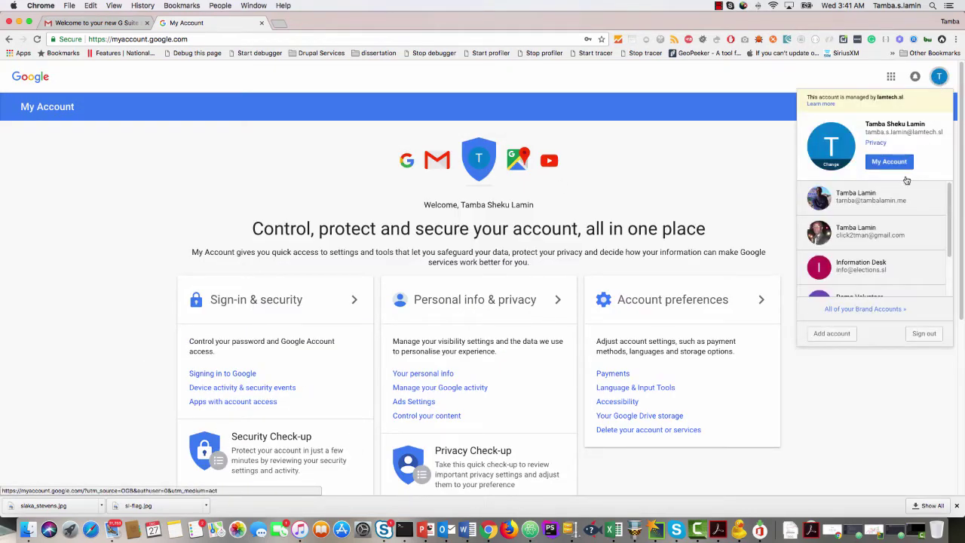
{"action": "scroll", "coordinate": [889, 220], "scroll_direction": "down", "scroll_amount": 4}
{"action": "scroll", "coordinate": [842, 211], "scroll_direction": "up", "scroll_amount": 1}
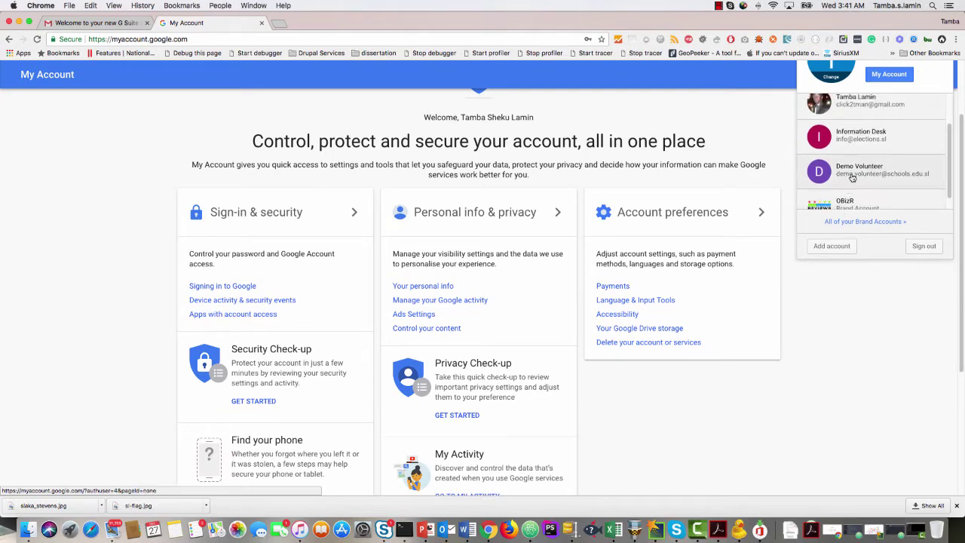
{"action": "left_click", "coordinate": [863, 173]}
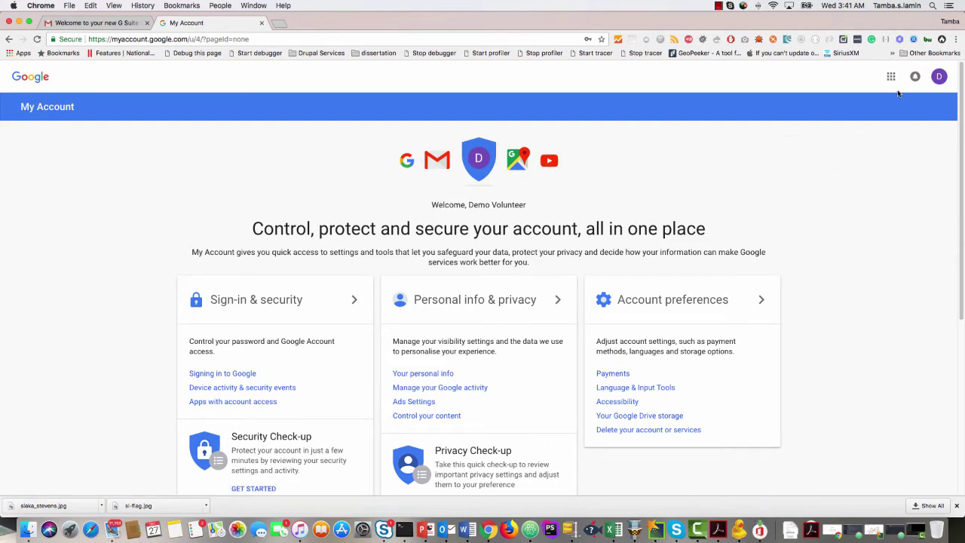
Open Mail from the Google apps launcher to view the new inbox.
{"action": "left_click", "coordinate": [890, 77]}
{"action": "left_click", "coordinate": [871, 129]}
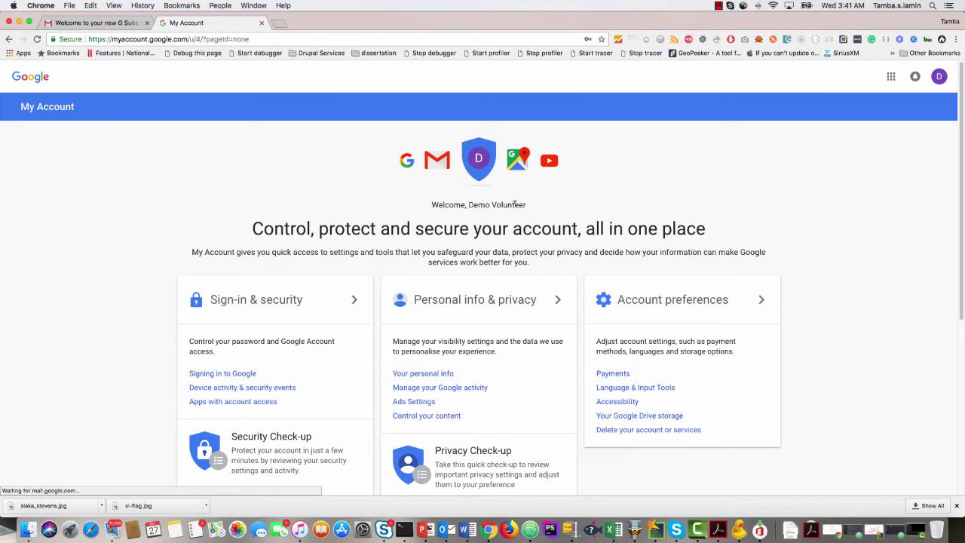
{"action": "scroll", "coordinate": [516, 208], "scroll_direction": "down", "scroll_amount": 5}
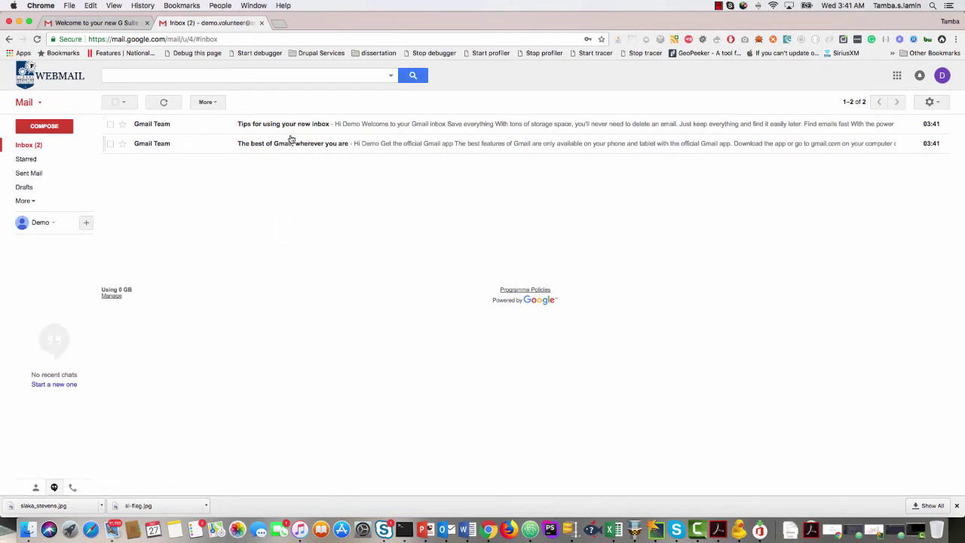
Read 'The best of Gmail' and 'Tips for using your new inbox', then bring up the PowerPoint registration slide.
{"action": "left_click", "coordinate": [297, 147]}
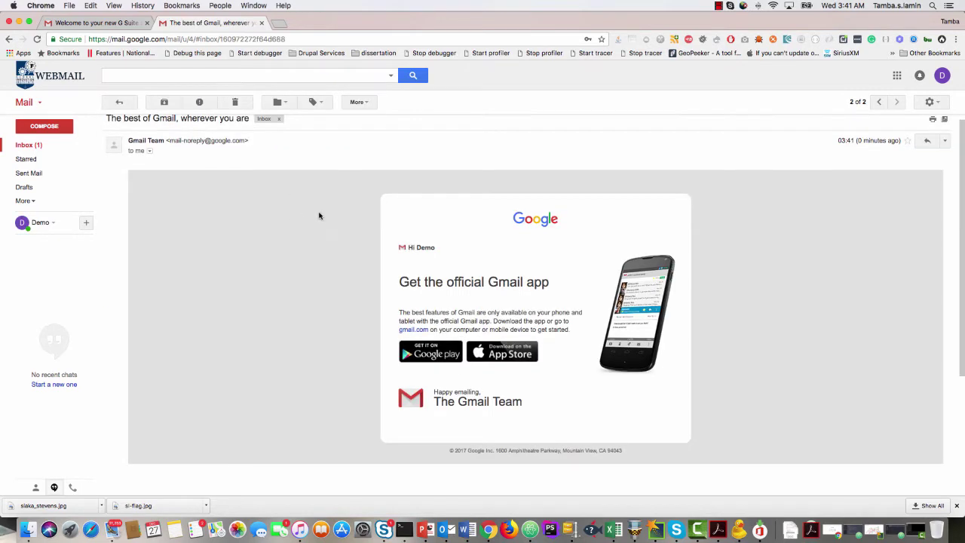
{"action": "left_click", "coordinate": [120, 103]}
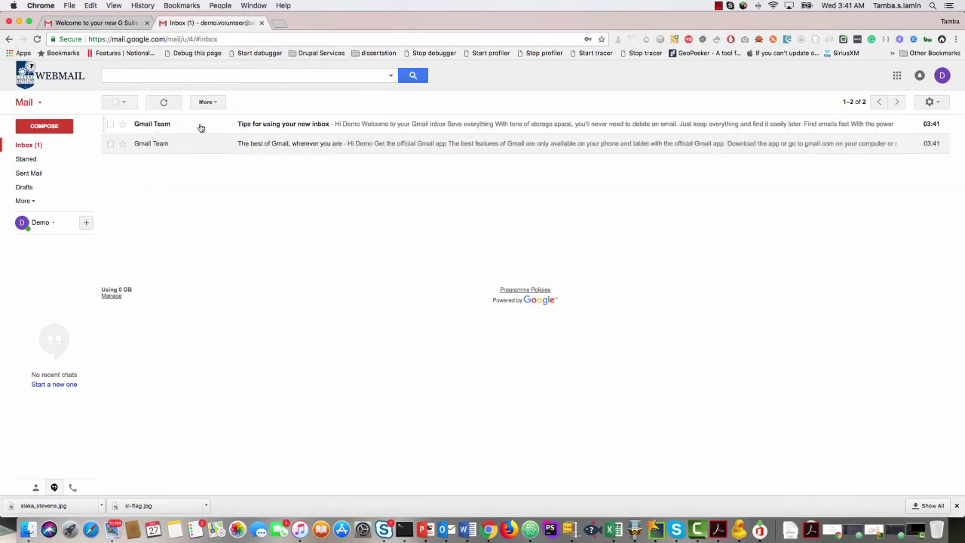
{"action": "left_click", "coordinate": [293, 128]}
{"action": "scroll", "coordinate": [261, 211], "scroll_direction": "down", "scroll_amount": 5}
{"action": "scroll", "coordinate": [261, 212], "scroll_direction": "down", "scroll_amount": 3}
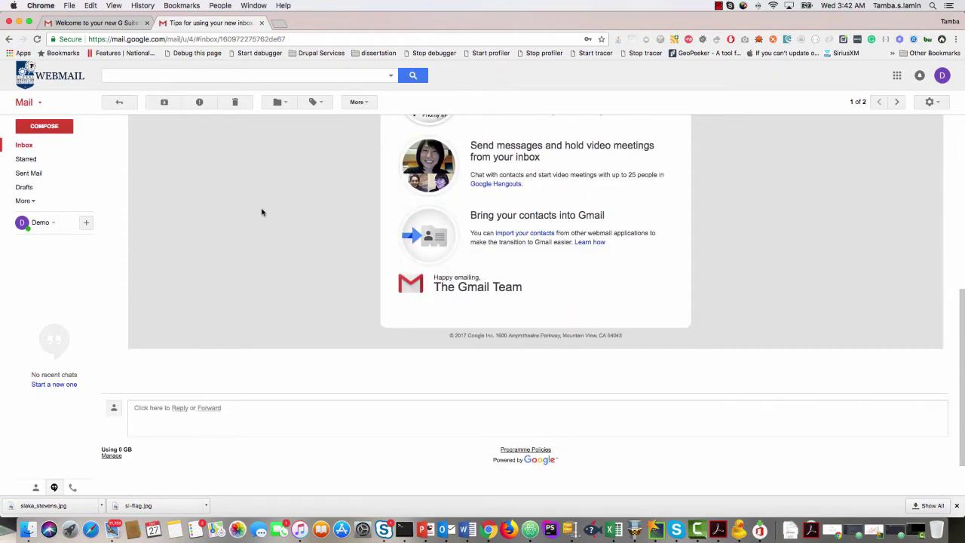
{"action": "scroll", "coordinate": [261, 212], "scroll_direction": "up", "scroll_amount": 2}
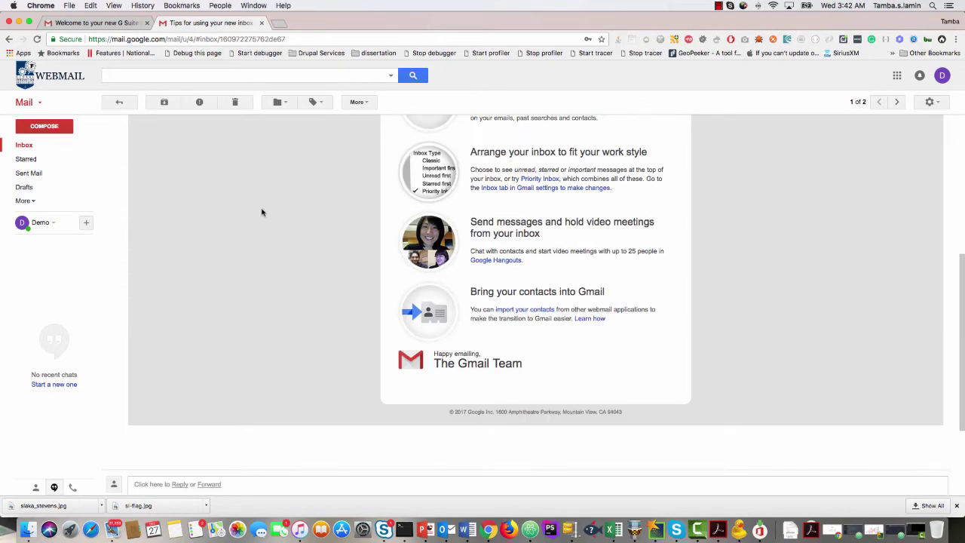
{"action": "scroll", "coordinate": [261, 212], "scroll_direction": "up", "scroll_amount": 5}
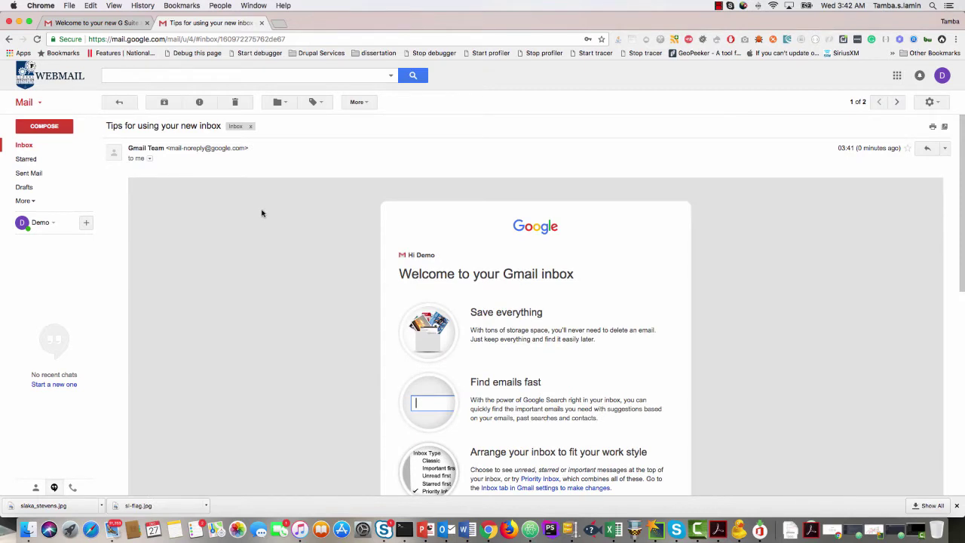
{"action": "scroll", "coordinate": [261, 211], "scroll_direction": "down", "scroll_amount": 2}
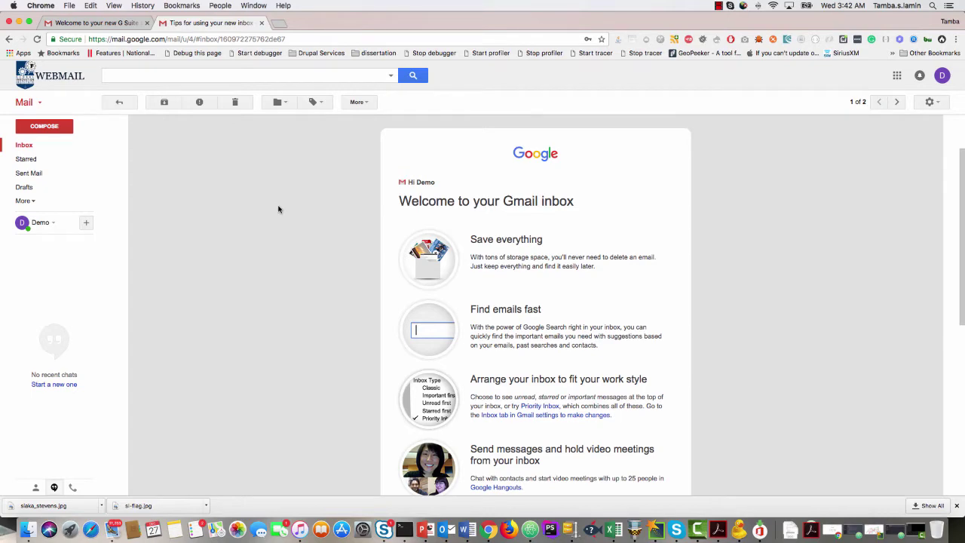
{"action": "scroll", "coordinate": [278, 209], "scroll_direction": "up", "scroll_amount": 3}
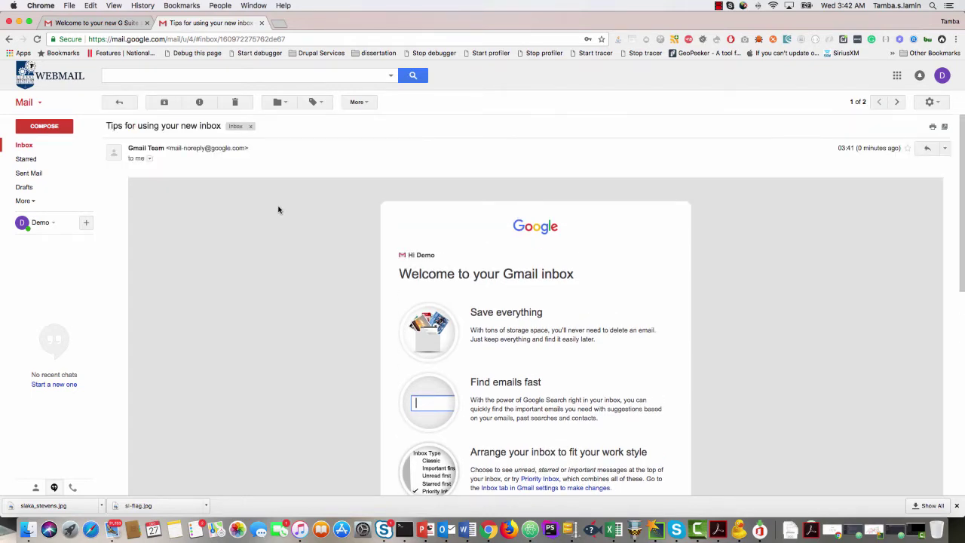
{"action": "scroll", "coordinate": [278, 209], "scroll_direction": "down", "scroll_amount": 4}
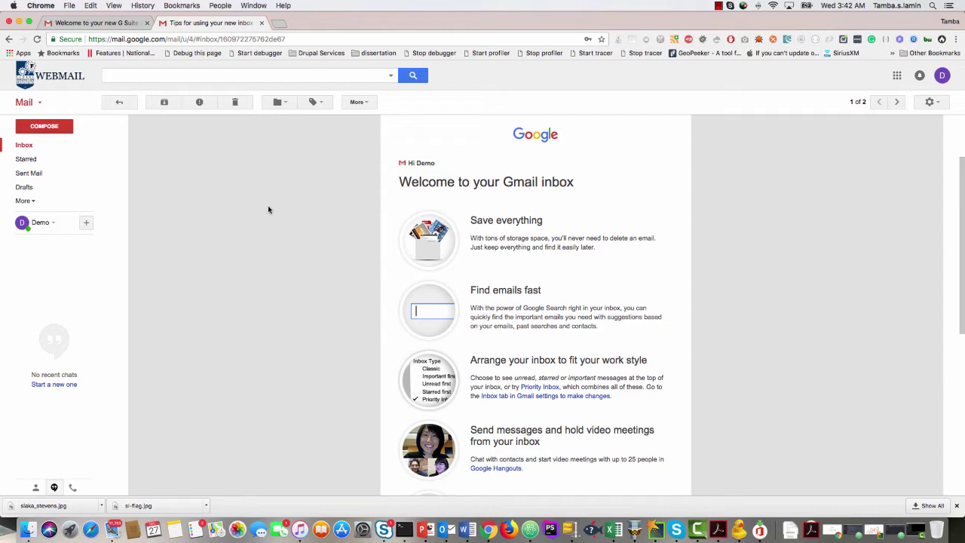
{"action": "scroll", "coordinate": [268, 209], "scroll_direction": "up", "scroll_amount": 3}
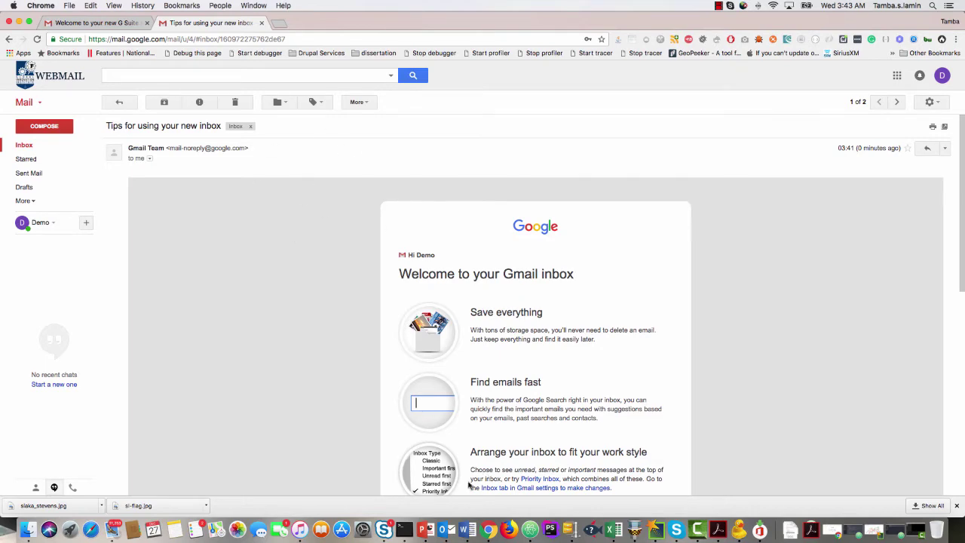
{"action": "left_click", "coordinate": [424, 529]}
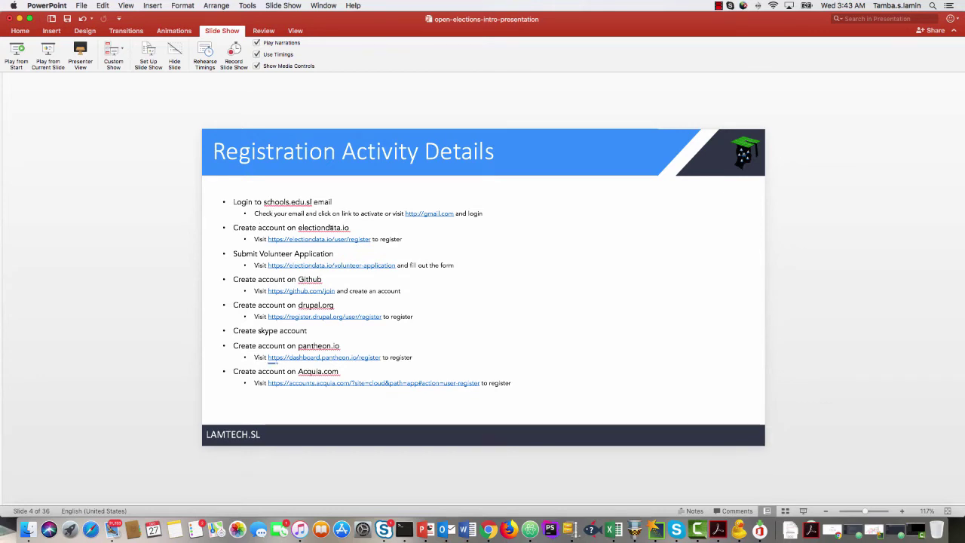
{"action": "left_click", "coordinate": [338, 228]}
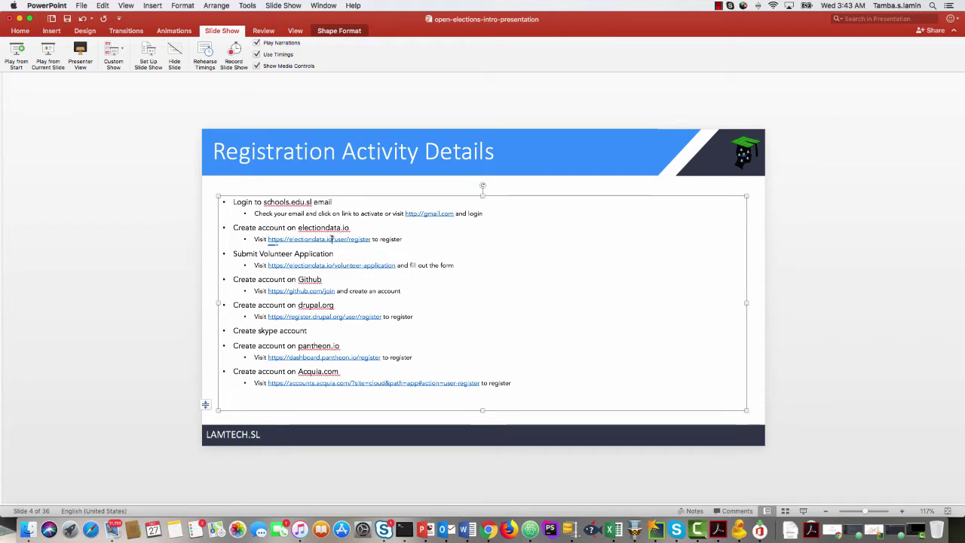
{"action": "left_click_drag", "start_coordinate": [372, 239], "coordinate": [268, 239]}
{"action": "key", "text": "super+c"}
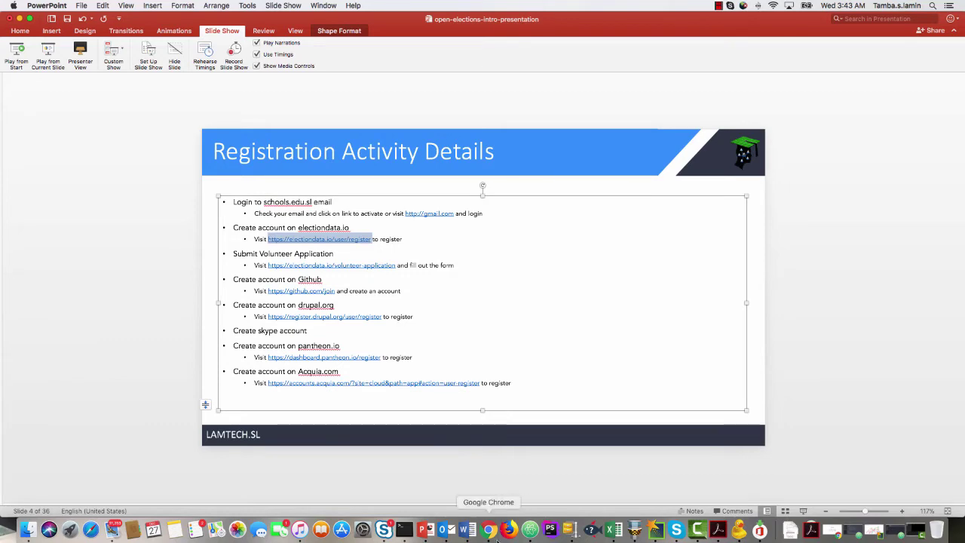
{"action": "left_click", "coordinate": [494, 536]}
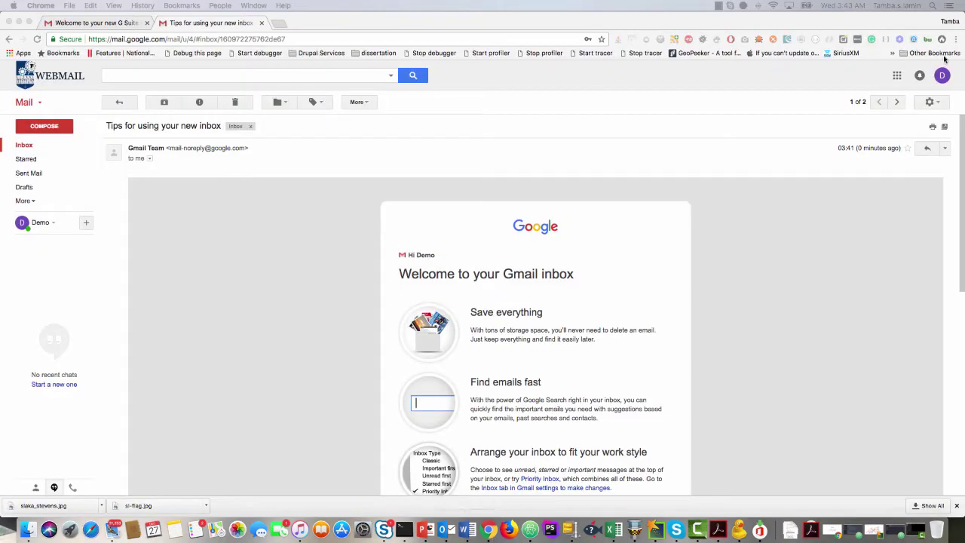
Load the copied electiondata.io registration URL in a new incognito window.
{"action": "left_click", "coordinate": [953, 40]}
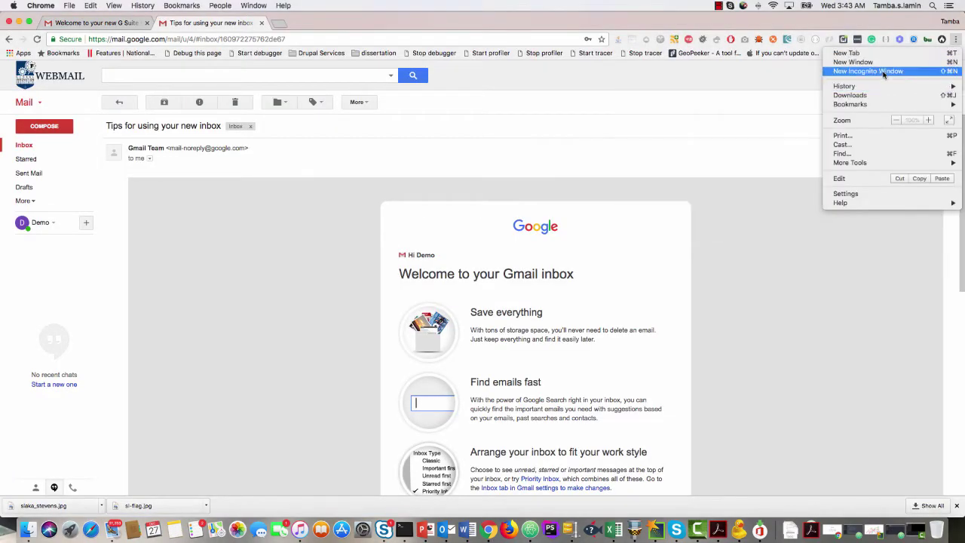
{"action": "left_click", "coordinate": [883, 73]}
{"action": "key", "text": "super+v"}
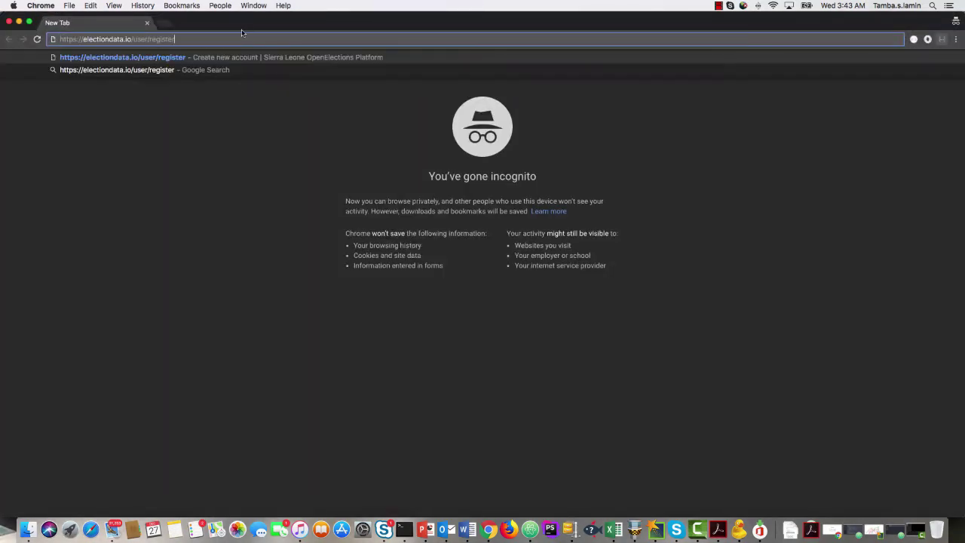
{"action": "key", "text": "Return"}
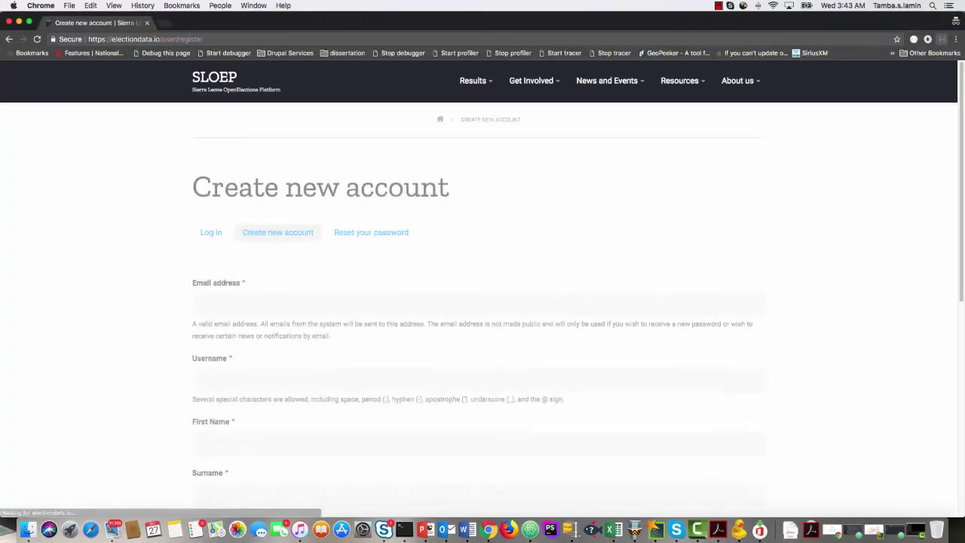
Fill in the volunteer's e-mail address, username, first name and surname on the sign-up form.
{"action": "scroll", "coordinate": [171, 246], "scroll_direction": "down", "scroll_amount": 5}
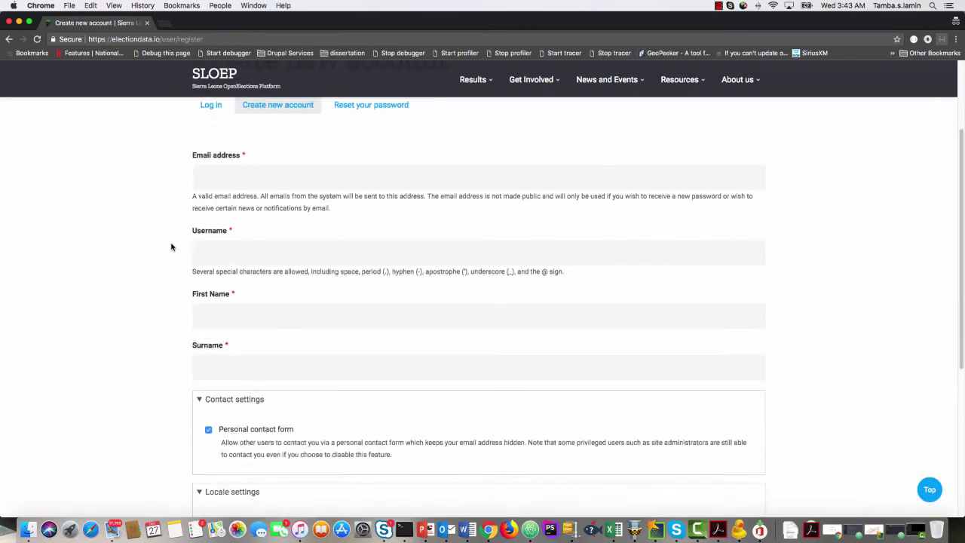
{"action": "scroll", "coordinate": [171, 246], "scroll_direction": "down", "scroll_amount": 2}
{"action": "scroll", "coordinate": [171, 246], "scroll_direction": "up", "scroll_amount": 5}
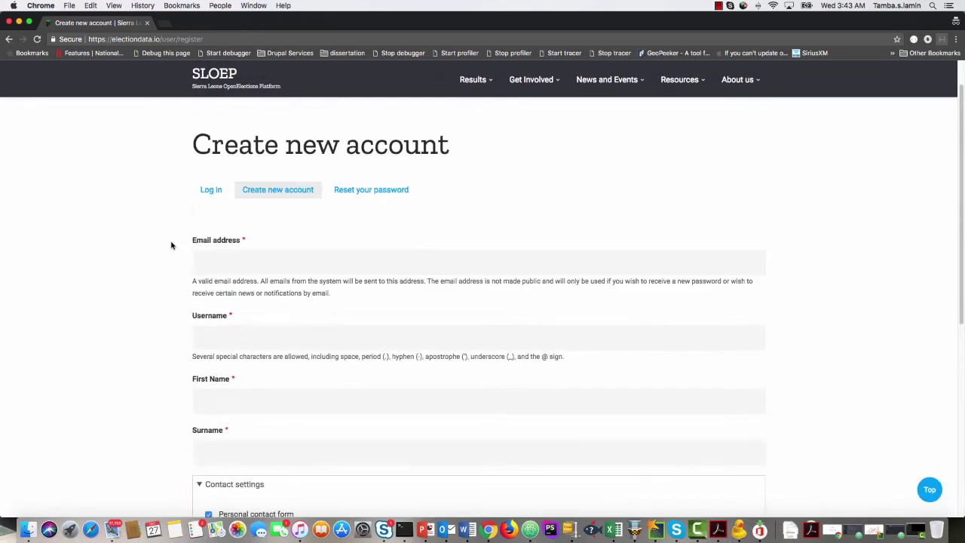
{"action": "scroll", "coordinate": [170, 246], "scroll_direction": "down", "scroll_amount": 1}
{"action": "left_click", "coordinate": [212, 189]}
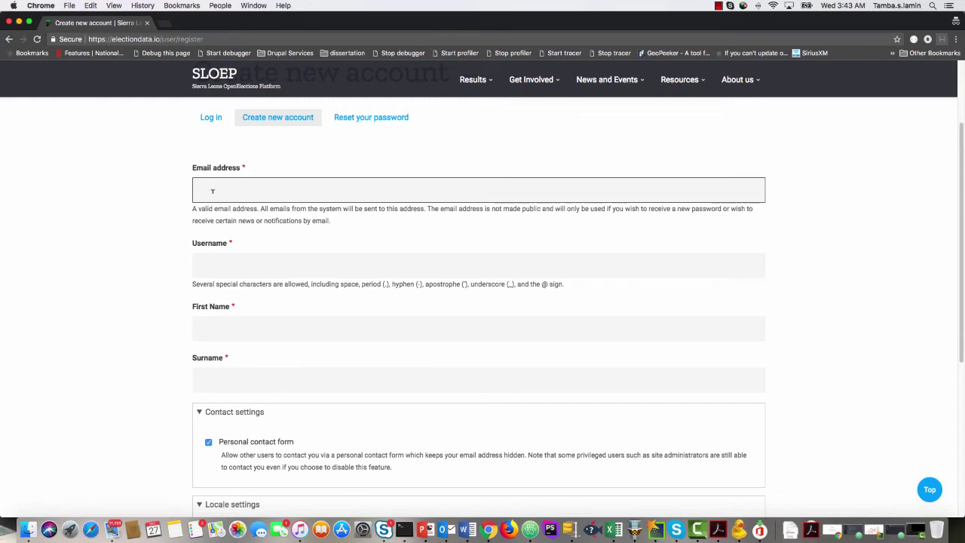
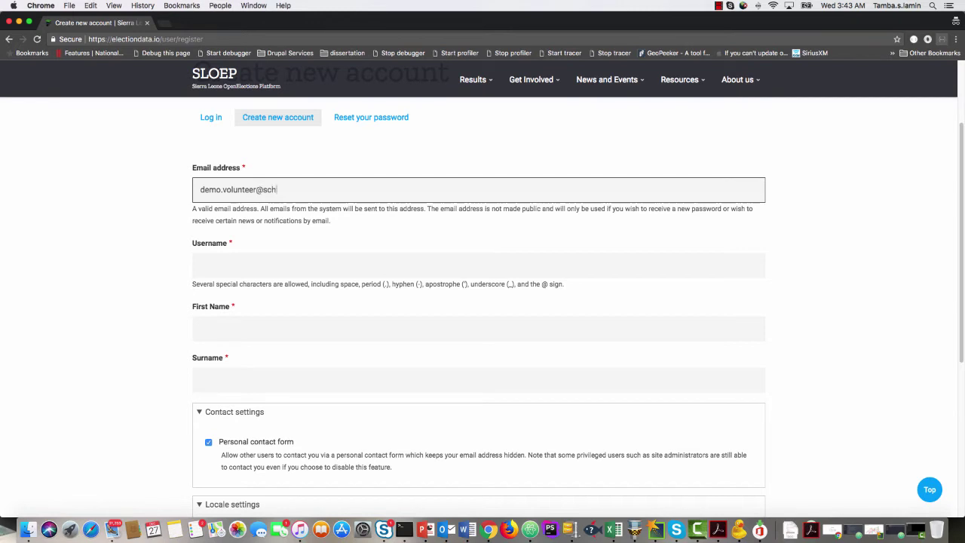
{"action": "left_click", "coordinate": [200, 265]}
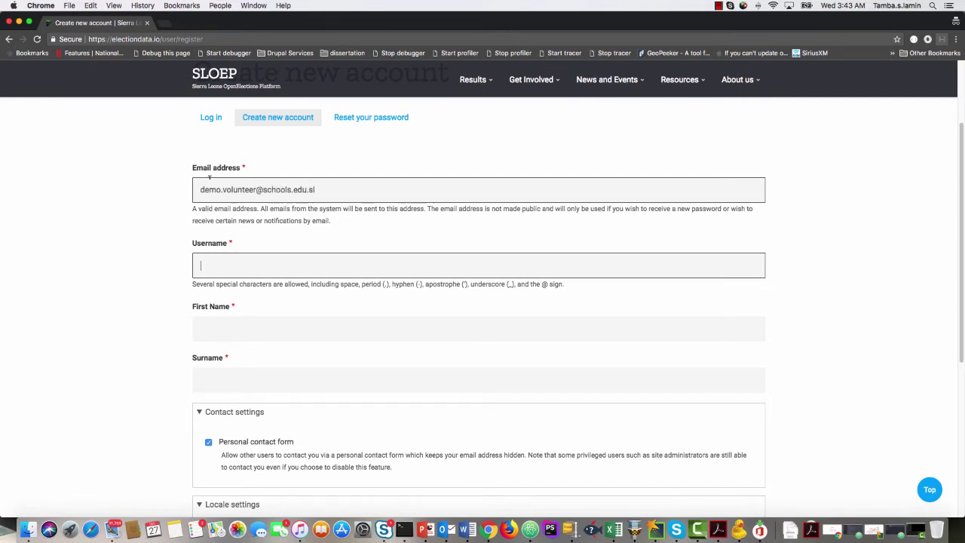
{"action": "type", "text": "demo"}
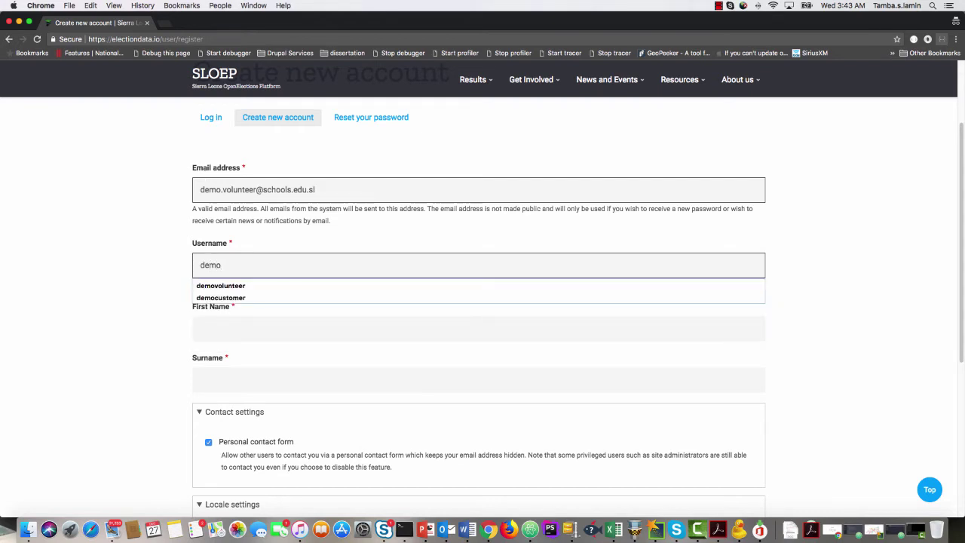
{"action": "type", "text": ".volunte"}
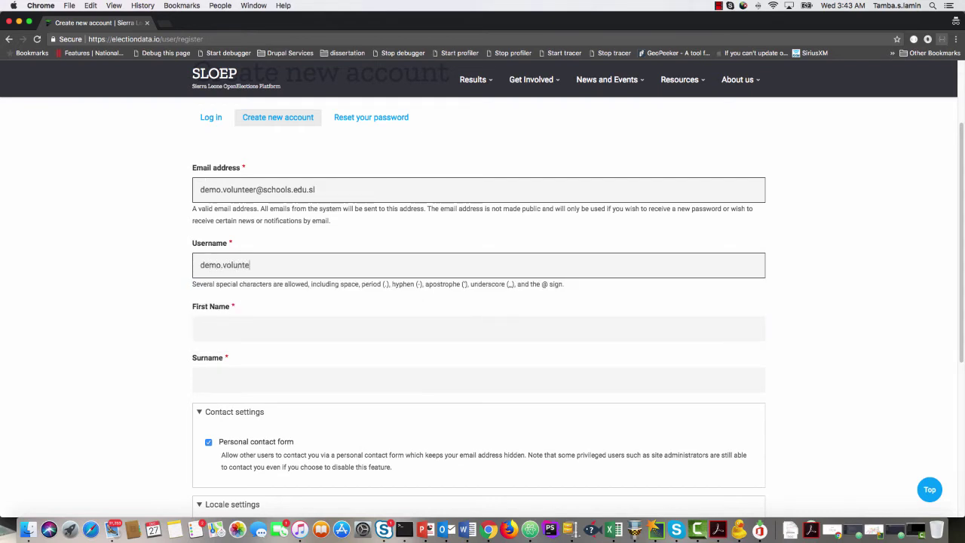
{"action": "type", "text": "er1"}
{"action": "left_click", "coordinate": [224, 324]}
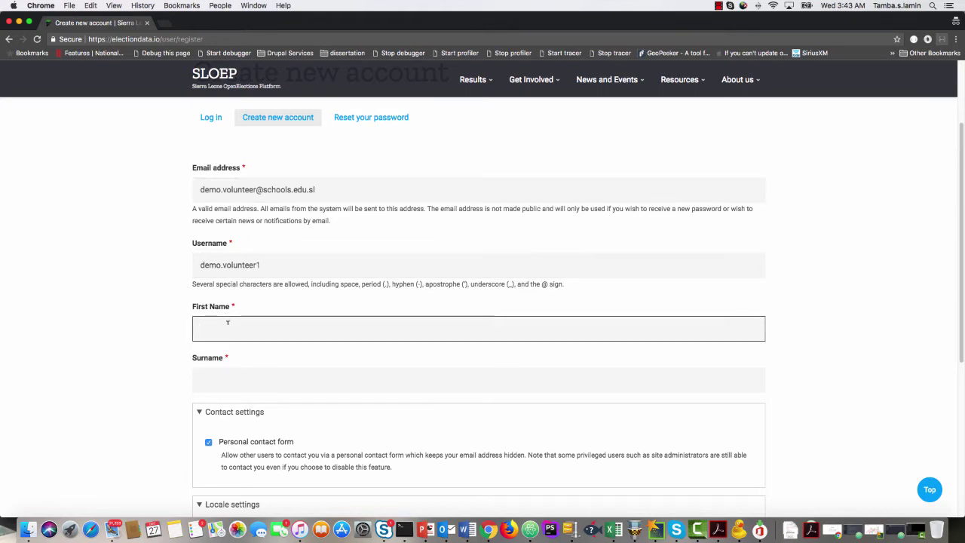
{"action": "type", "text": "Demo"}
{"action": "key", "text": "Tab"}
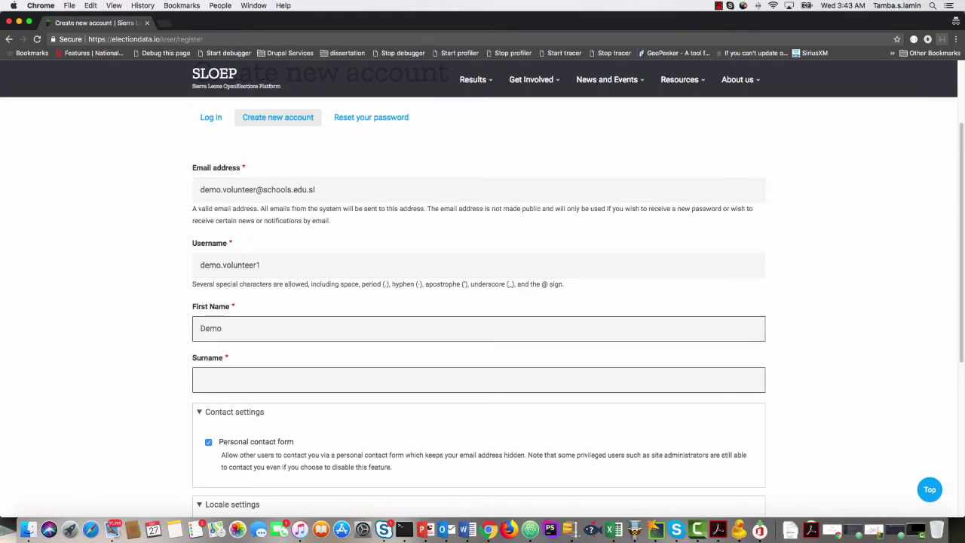
{"action": "type", "text": "Volunteer 1"}
Set the time zone to Africa/Freetown and submit the new account registration.
{"action": "scroll", "coordinate": [175, 368], "scroll_direction": "down", "scroll_amount": 3}
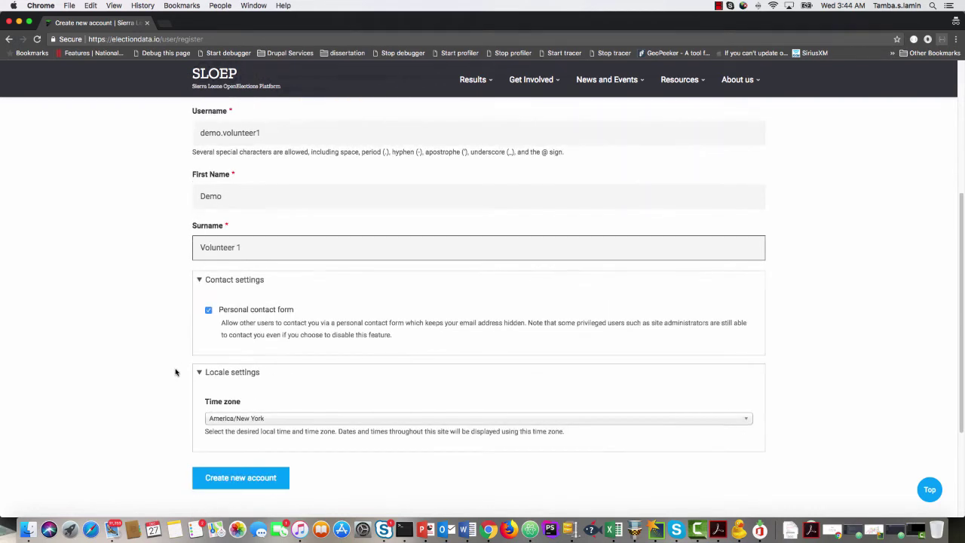
{"action": "left_click", "coordinate": [252, 382]}
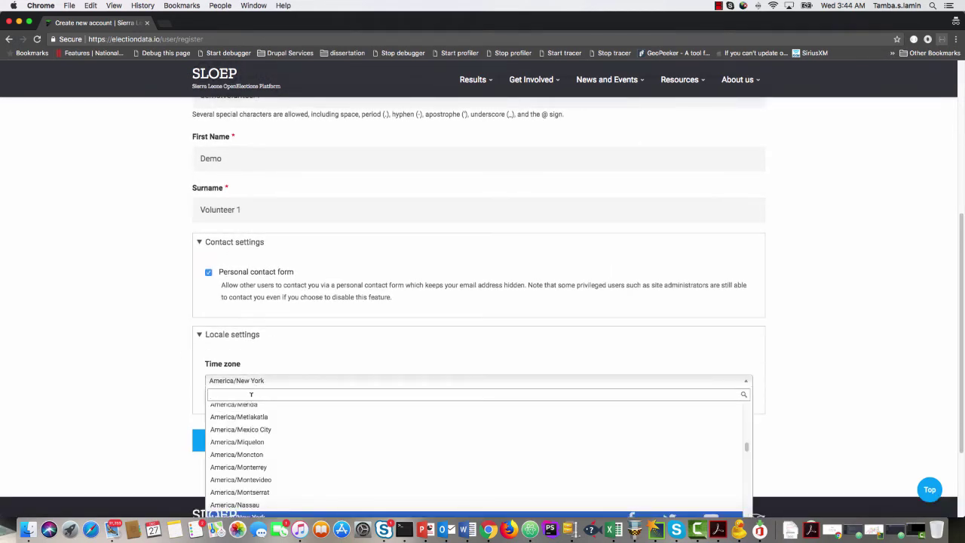
{"action": "type", "text": "freeto"}
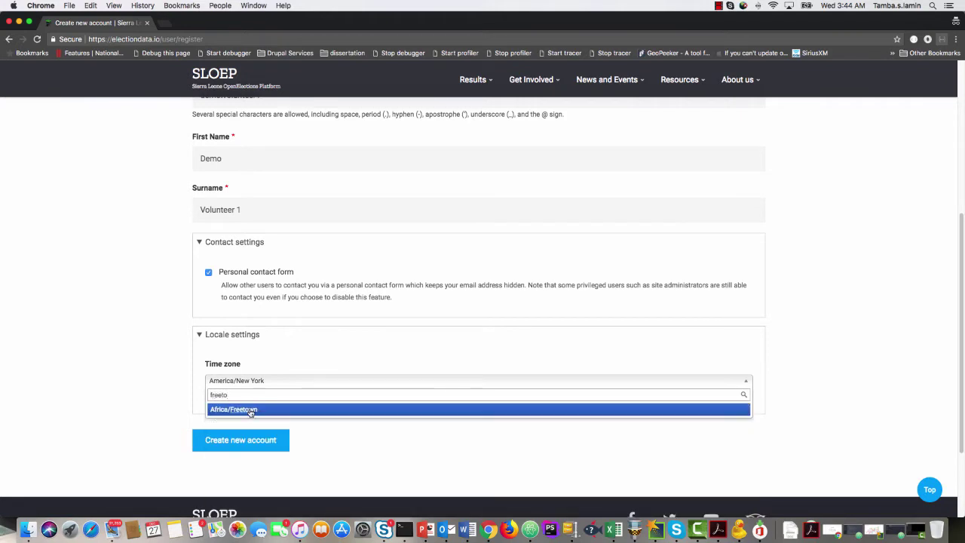
{"action": "left_click", "coordinate": [249, 412]}
{"action": "left_click", "coordinate": [267, 441]}
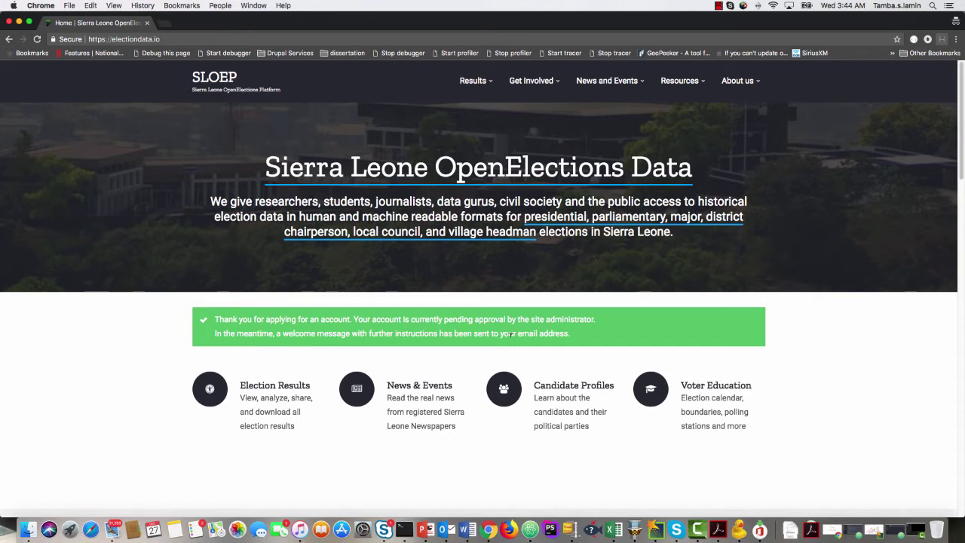
Read the pending-approval confirmation on the SLOEP home page, then minimize the window to reveal Gmail.
{"action": "scroll", "coordinate": [484, 344], "scroll_direction": "down", "scroll_amount": 5}
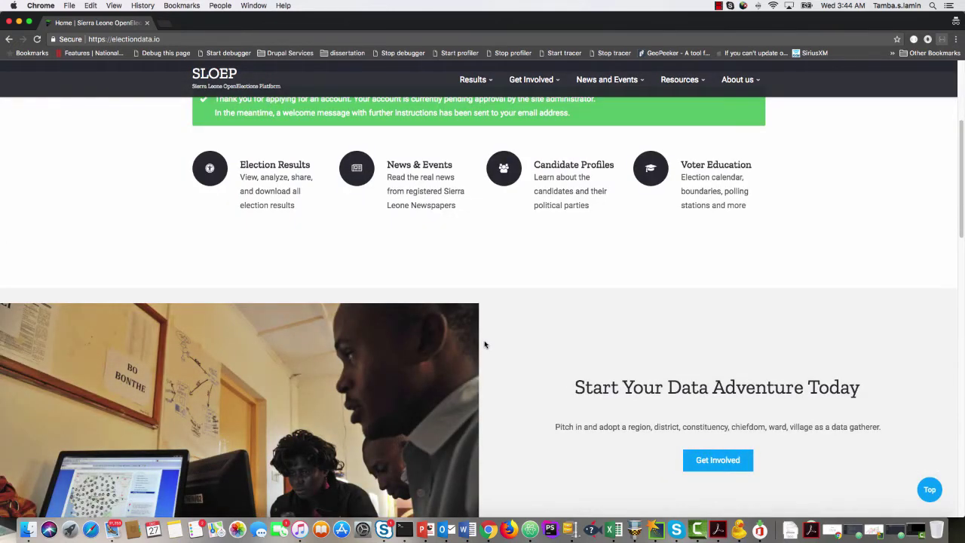
{"action": "scroll", "coordinate": [485, 344], "scroll_direction": "up", "scroll_amount": 5}
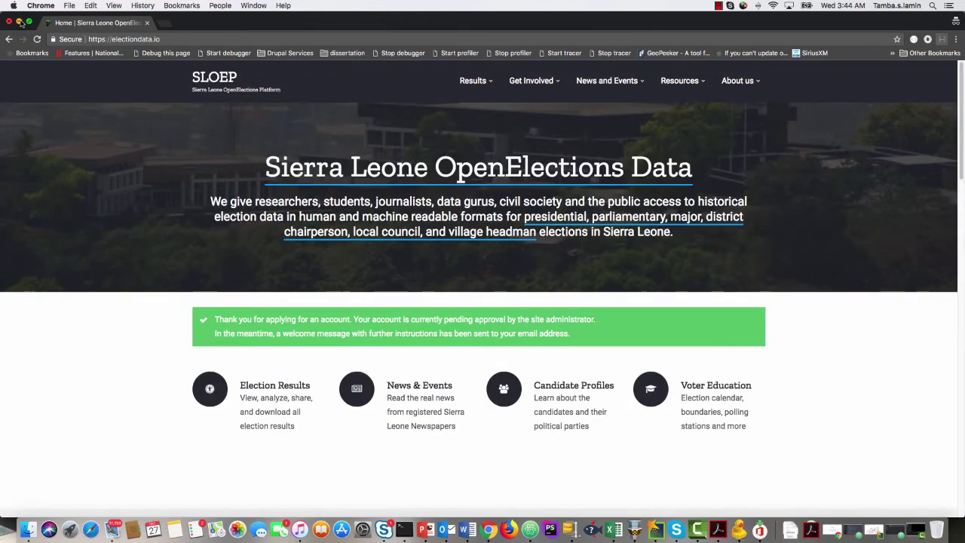
{"action": "left_click", "coordinate": [19, 23]}
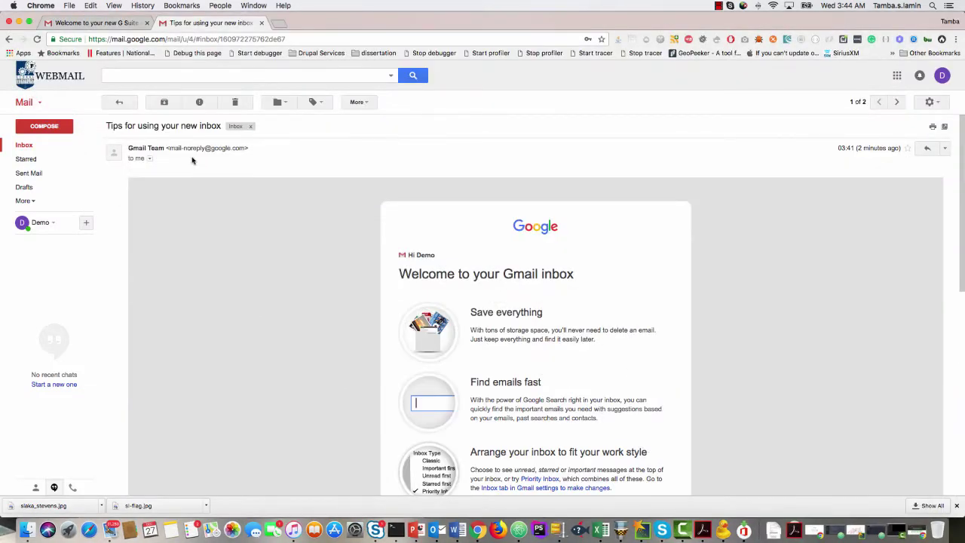
Reload the mailbox and move the SLOEP account email from Spam into the Inbox.
{"action": "left_click", "coordinate": [24, 146]}
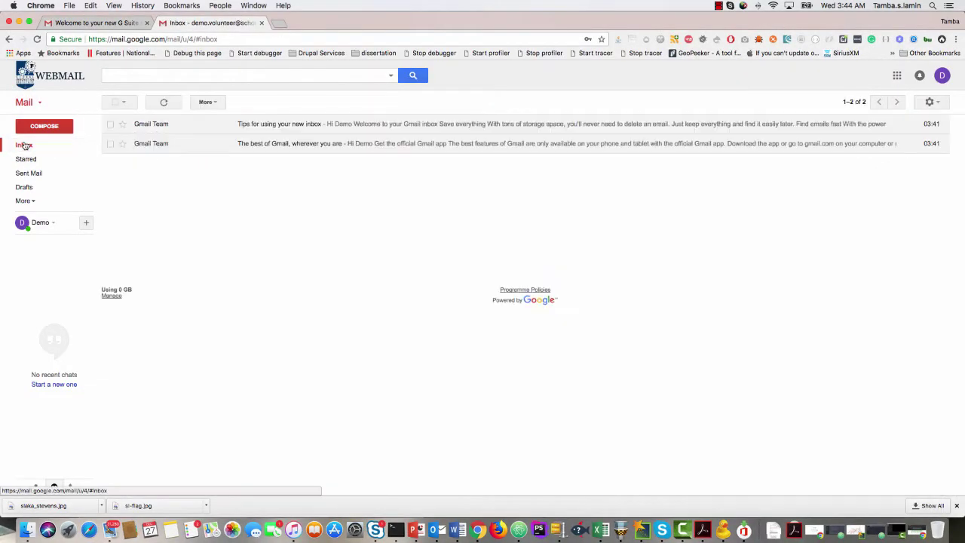
{"action": "left_click", "coordinate": [38, 39]}
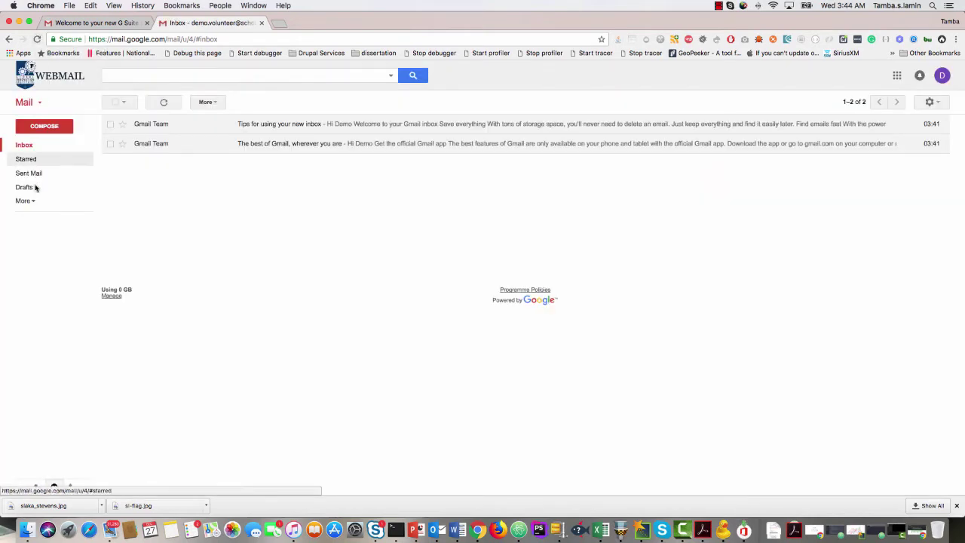
{"action": "left_click", "coordinate": [25, 200]}
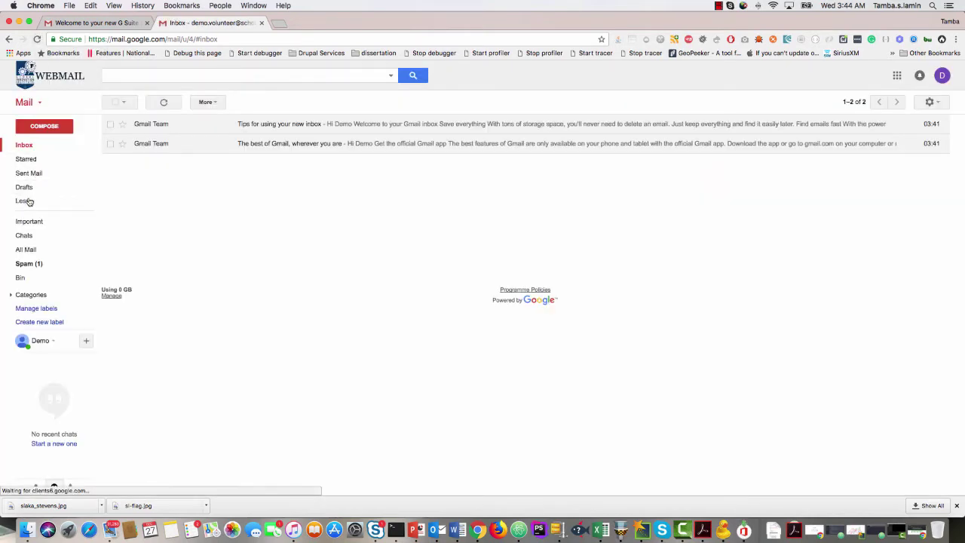
{"action": "left_click", "coordinate": [28, 262]}
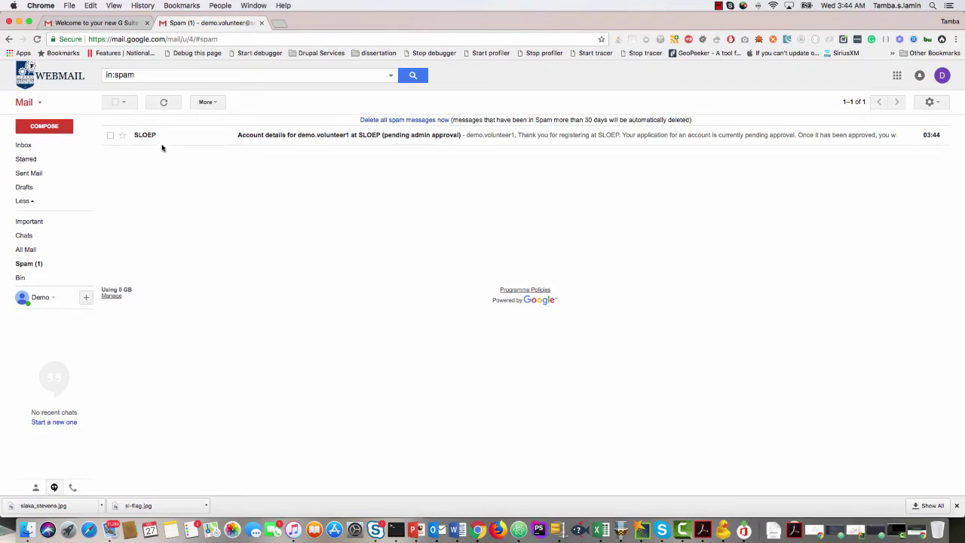
{"action": "left_click", "coordinate": [110, 135]}
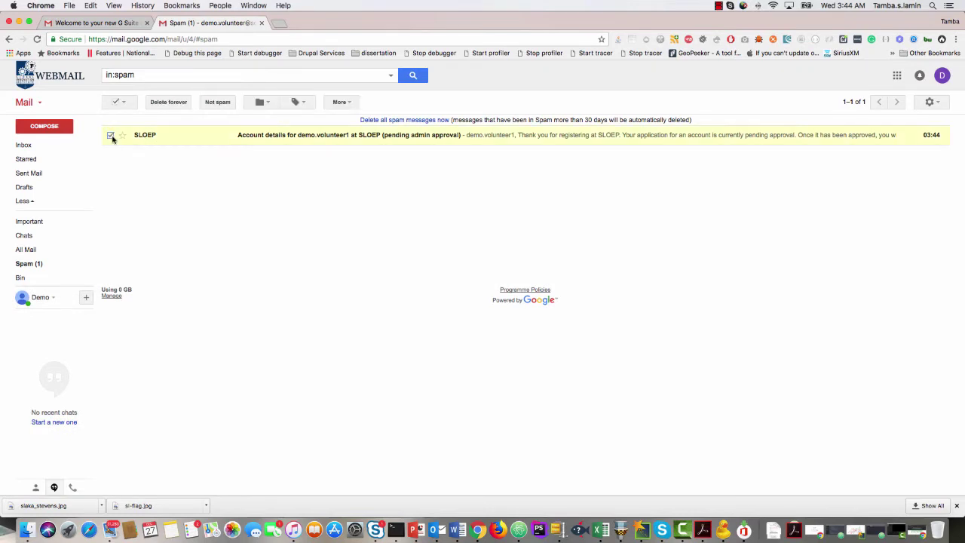
{"action": "left_click", "coordinate": [218, 102]}
{"action": "left_click", "coordinate": [46, 145]}
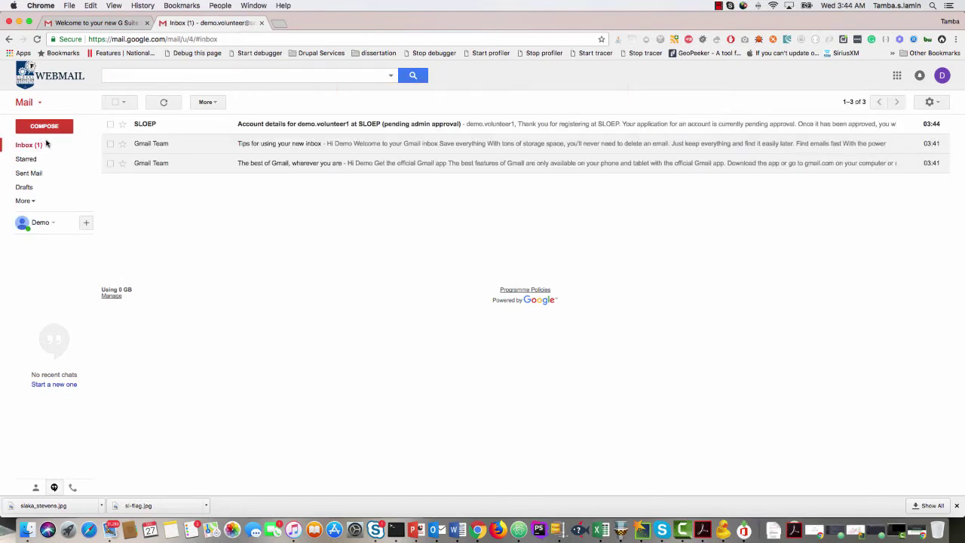
Open the SLOEP account-details email, expand its trimmed text and select the message paragraph.
{"action": "left_click", "coordinate": [310, 126]}
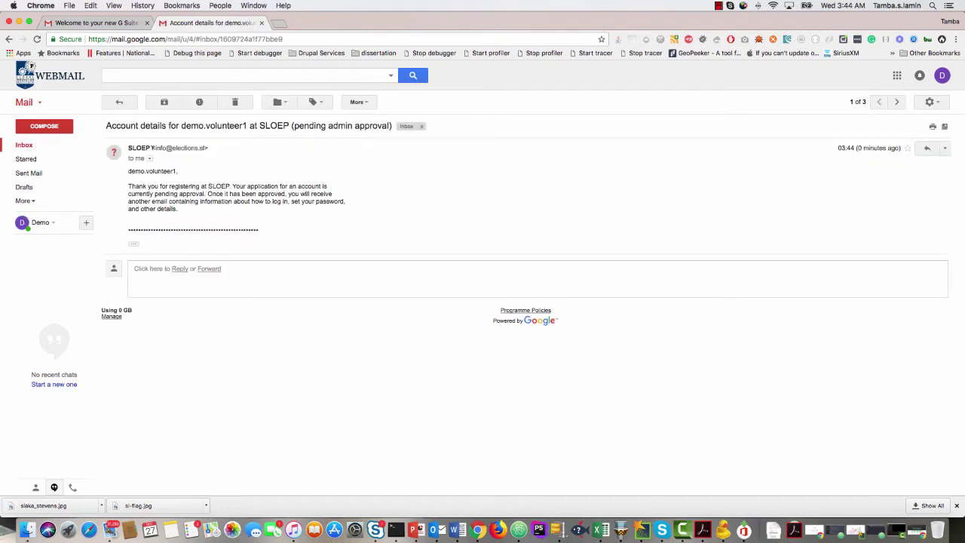
{"action": "left_click", "coordinate": [134, 244]}
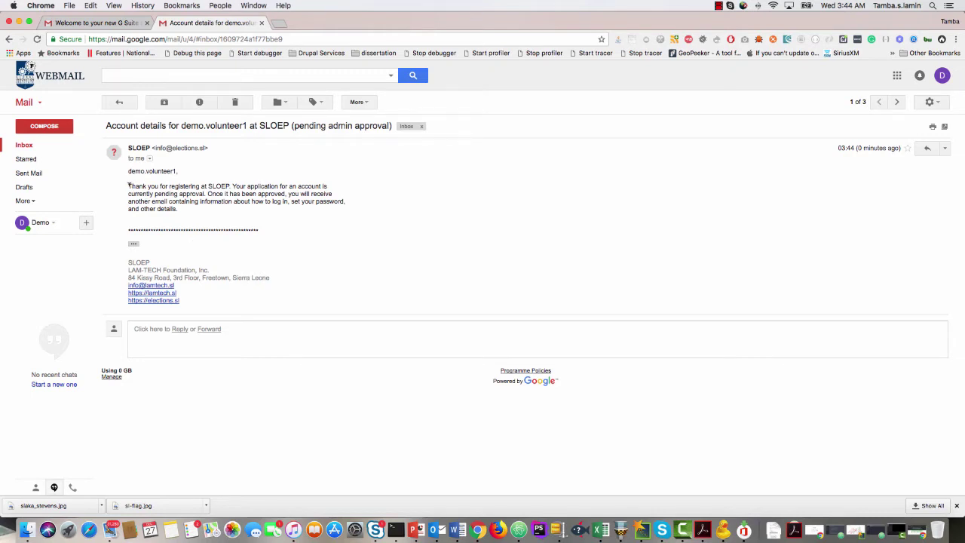
{"action": "left_click_drag", "start_coordinate": [129, 185], "coordinate": [254, 247]}
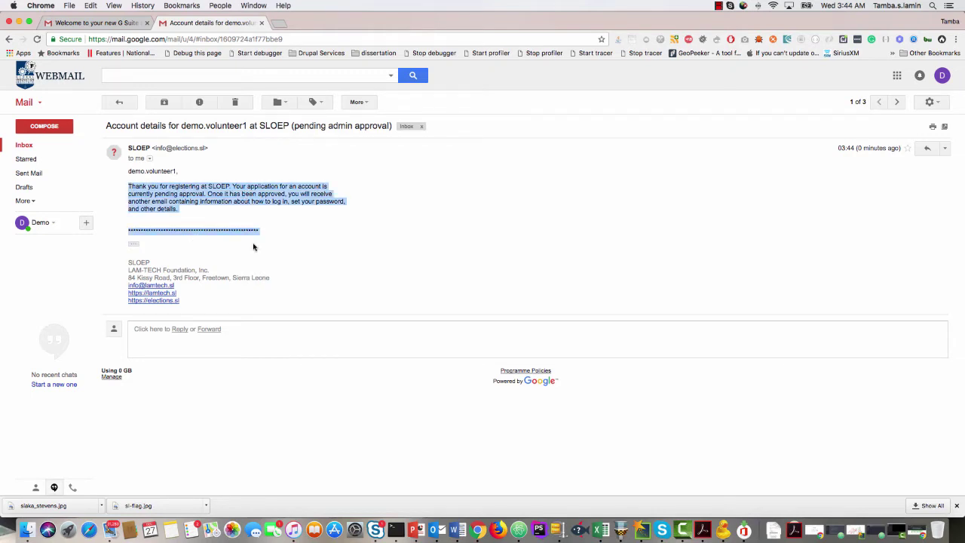
{"action": "key", "text": "super+Tab"}
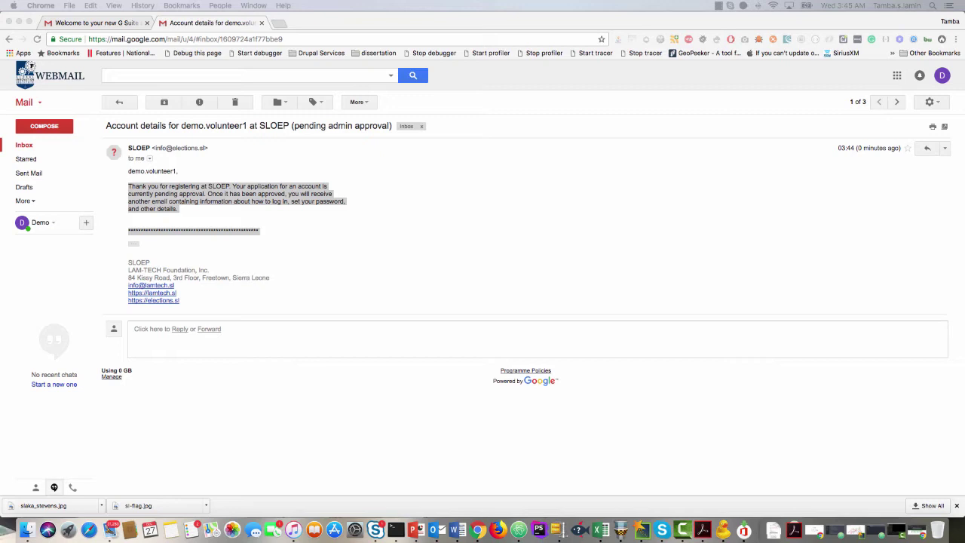
Return to the Inbox and reload it, showing three messages with the SLOEP email on top.
{"action": "left_click", "coordinate": [32, 149]}
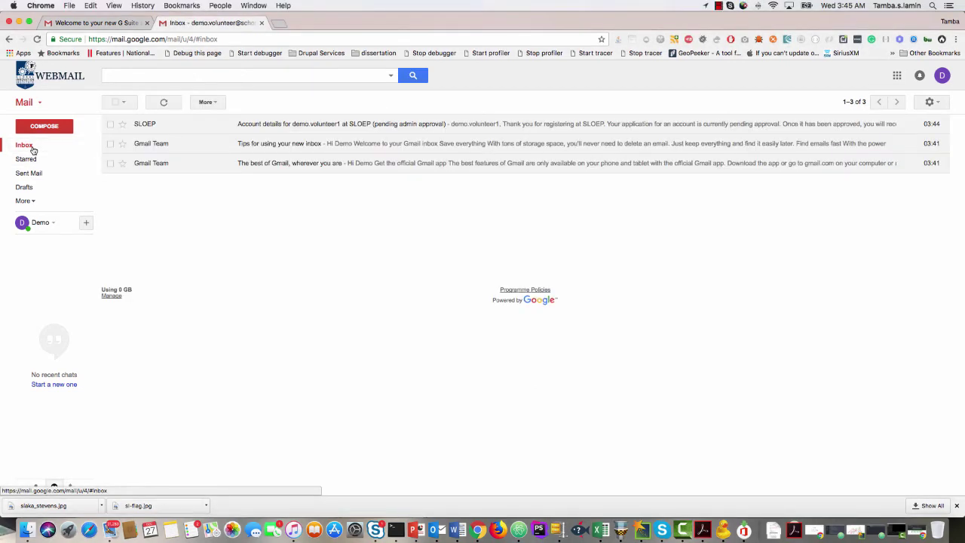
{"action": "left_click", "coordinate": [36, 39]}
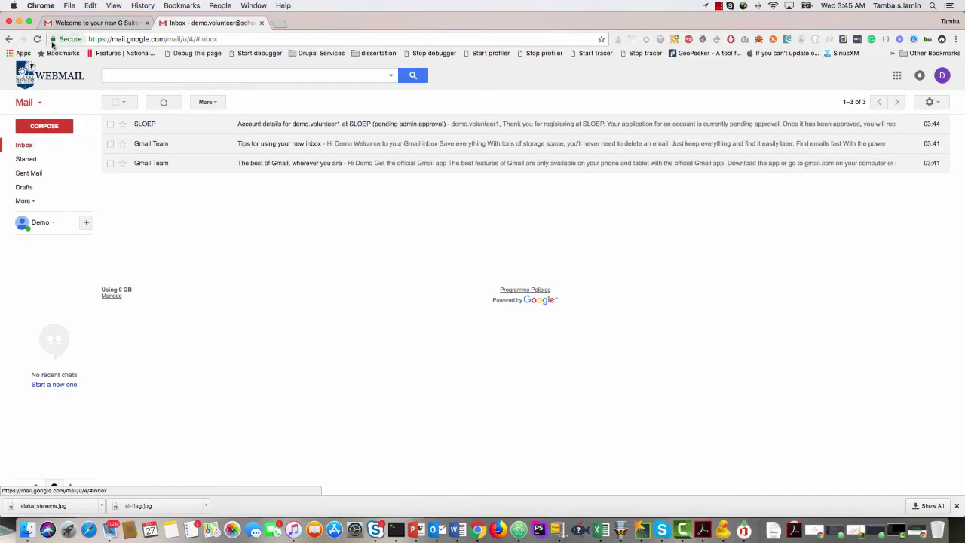
{"action": "left_click", "coordinate": [36, 38]}
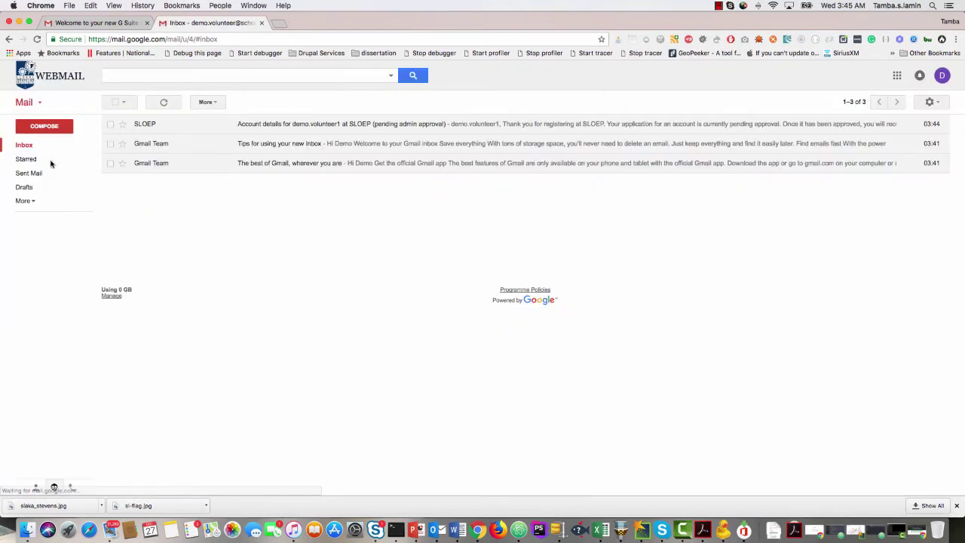
{"action": "left_click", "coordinate": [35, 146]}
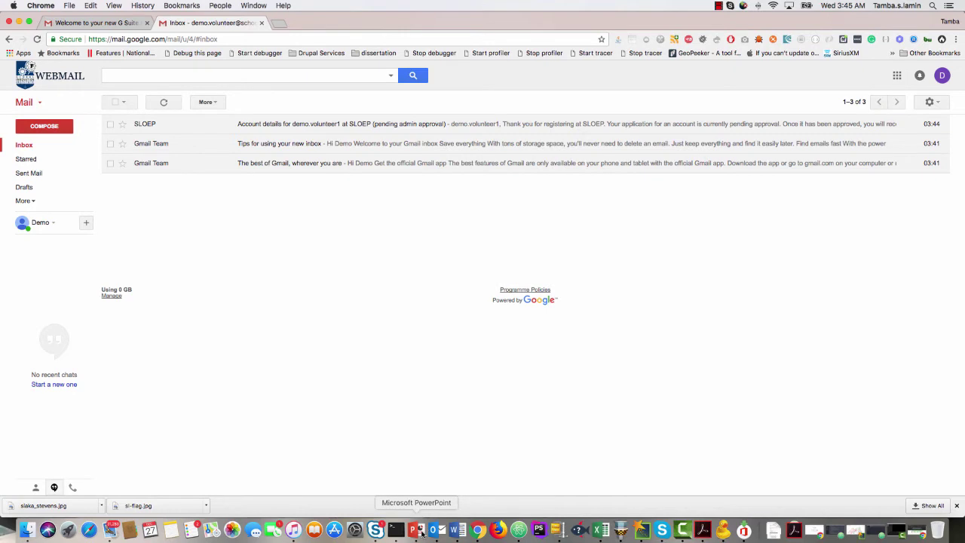
Switch to PowerPoint and select the Submit Volunteer Application electiondata.io link on slide 4.
{"action": "left_click", "coordinate": [421, 531]}
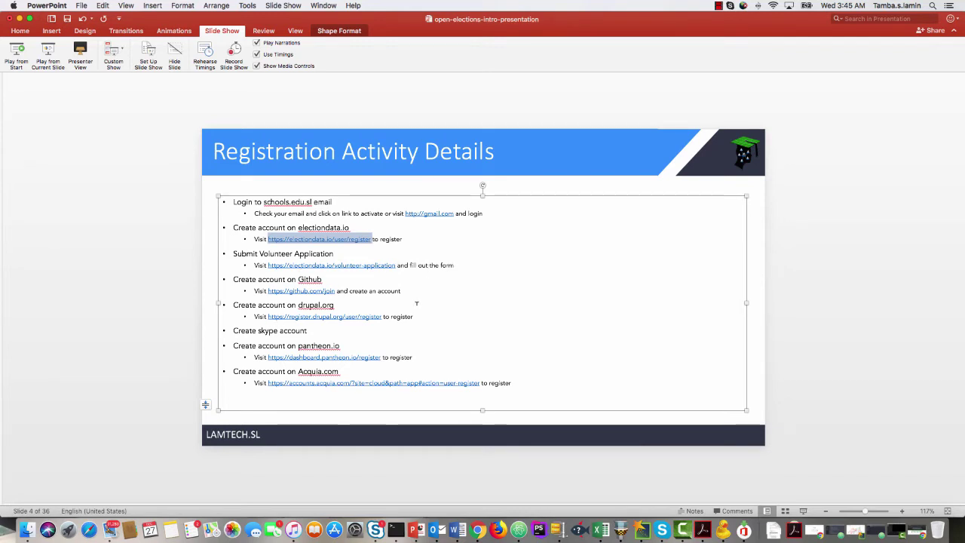
{"action": "left_click_drag", "start_coordinate": [395, 265], "coordinate": [277, 265]}
{"action": "key", "text": "super+c"}
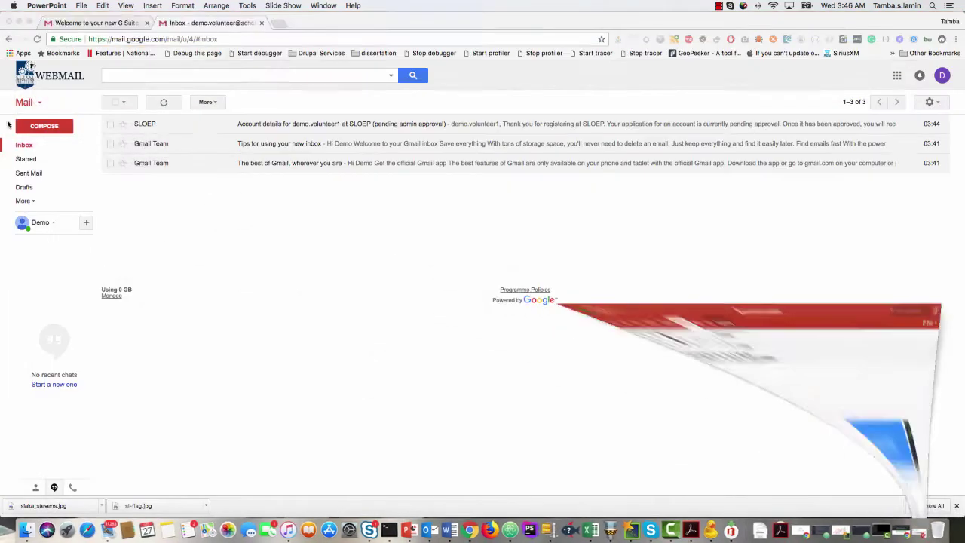
Load the volunteer application URL in a new tab, close the already-submitted form, and return to the Gmail inbox.
{"action": "left_click", "coordinate": [278, 23]}
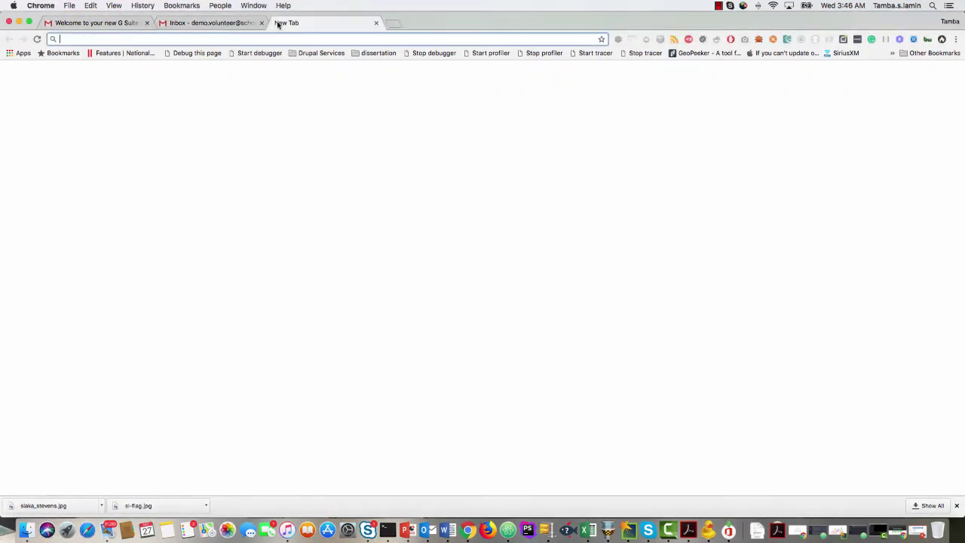
{"action": "key", "text": "super+v"}
{"action": "key", "text": "Return"}
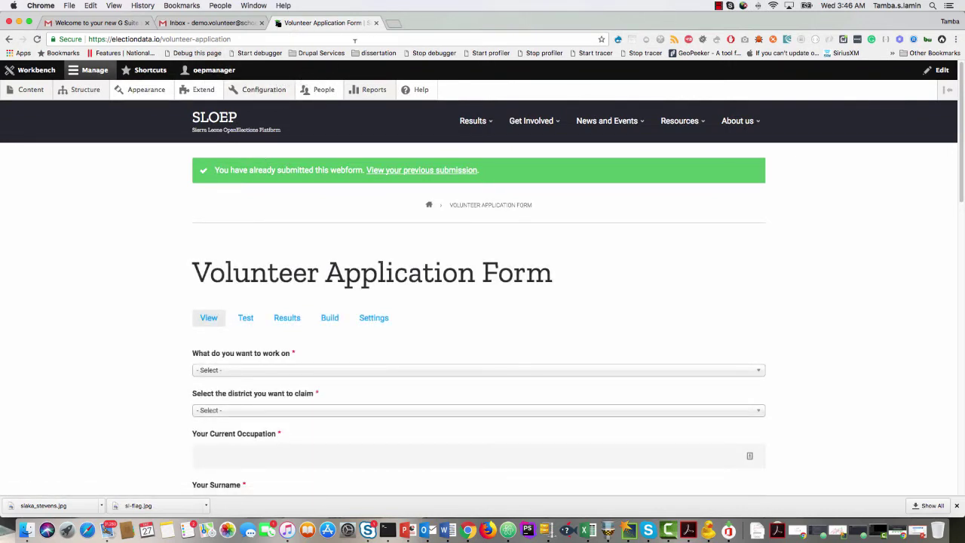
{"action": "left_click", "coordinate": [375, 23]}
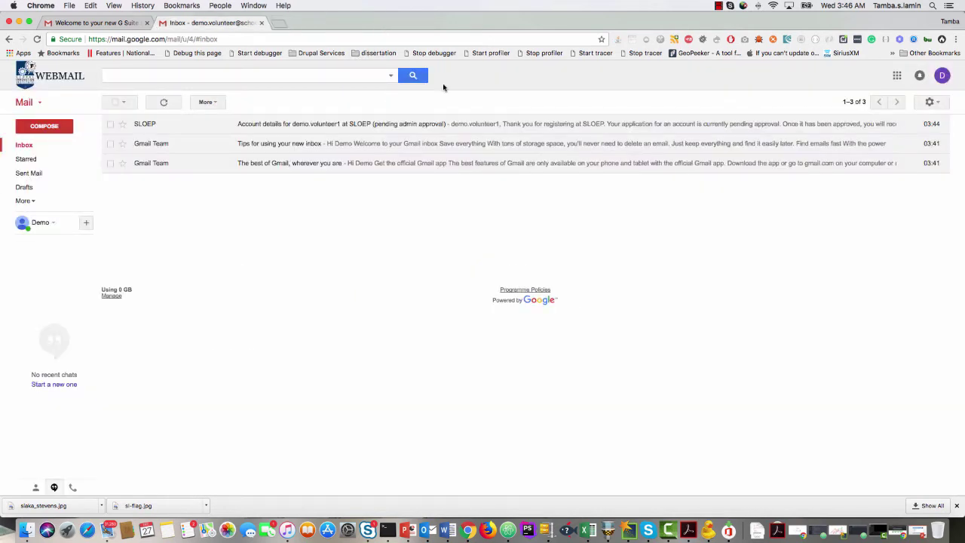
{"action": "left_click", "coordinate": [124, 22]}
{"action": "left_click", "coordinate": [204, 22]}
Open the volunteer application page in a new Incognito window.
{"action": "left_click", "coordinate": [954, 40]}
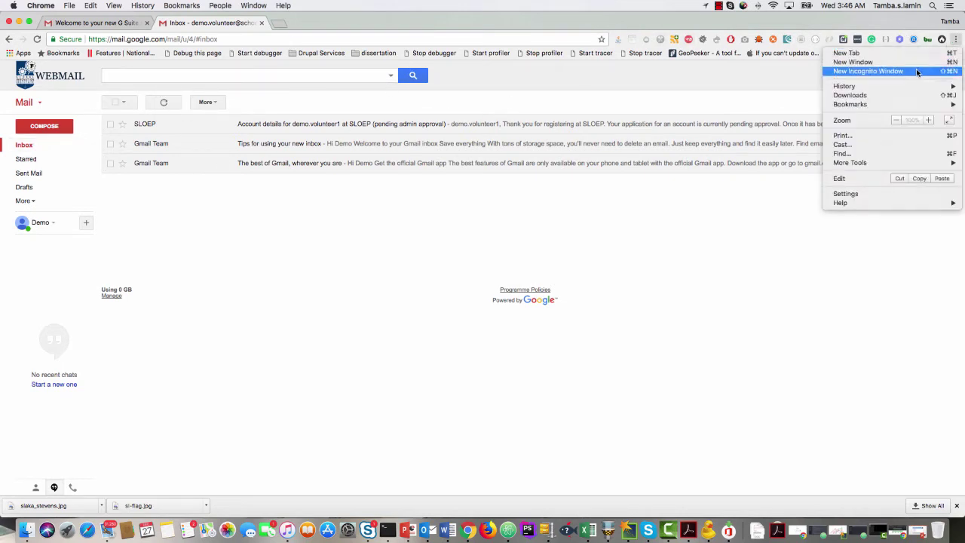
{"action": "left_click", "coordinate": [917, 69]}
{"action": "key", "text": "super+v"}
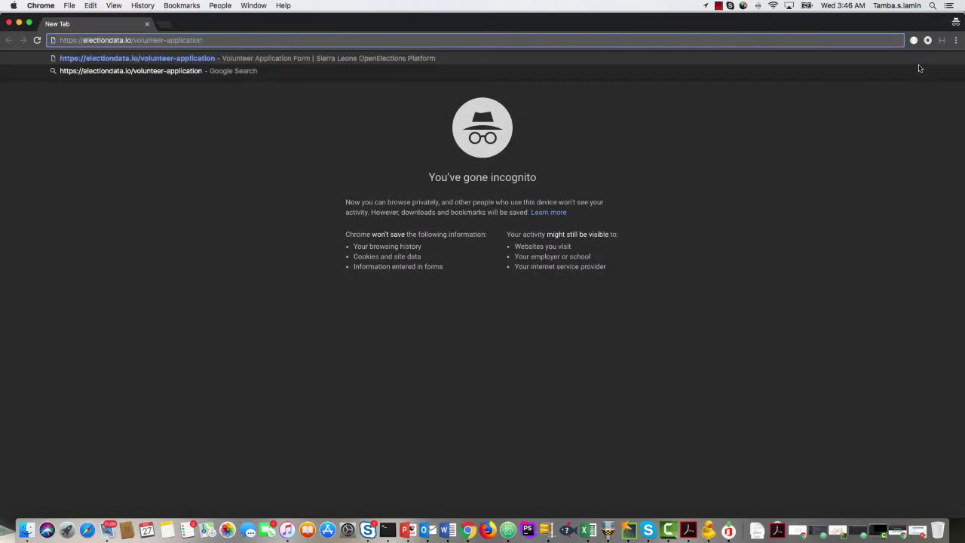
{"action": "key", "text": "Return"}
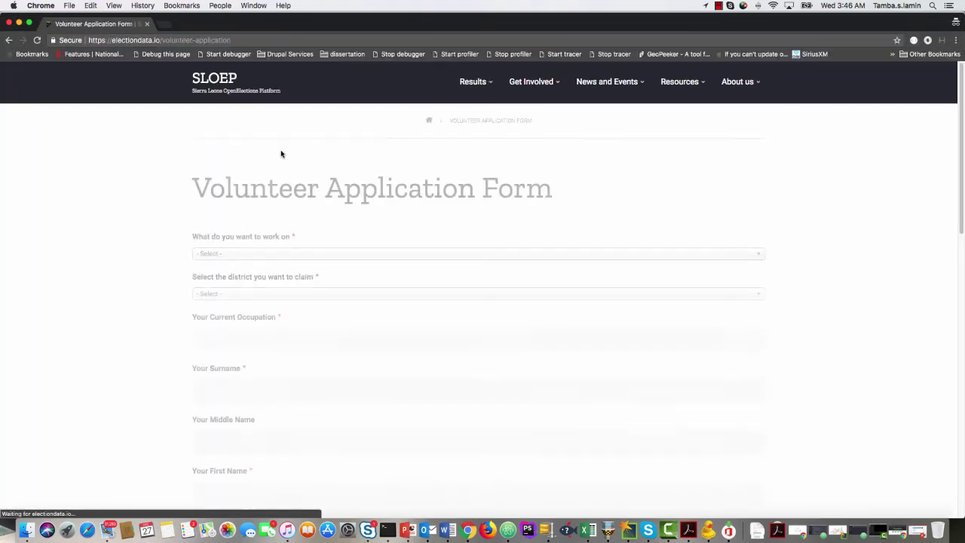
{"action": "scroll", "coordinate": [447, 229], "scroll_direction": "down", "scroll_amount": 5}
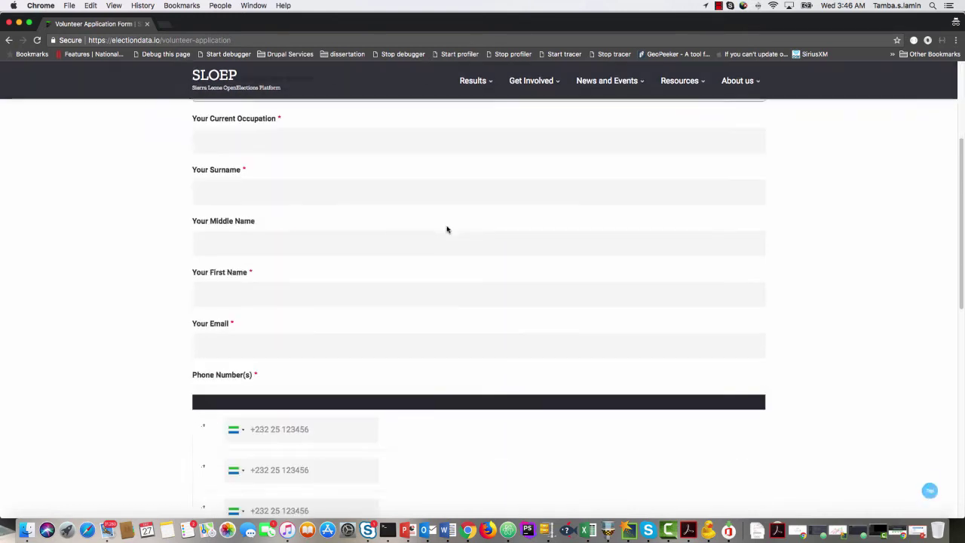
{"action": "scroll", "coordinate": [447, 229], "scroll_direction": "up", "scroll_amount": 5}
{"action": "scroll", "coordinate": [447, 229], "scroll_direction": "down", "scroll_amount": 15}
{"action": "scroll", "coordinate": [447, 223], "scroll_direction": "up", "scroll_amount": 15}
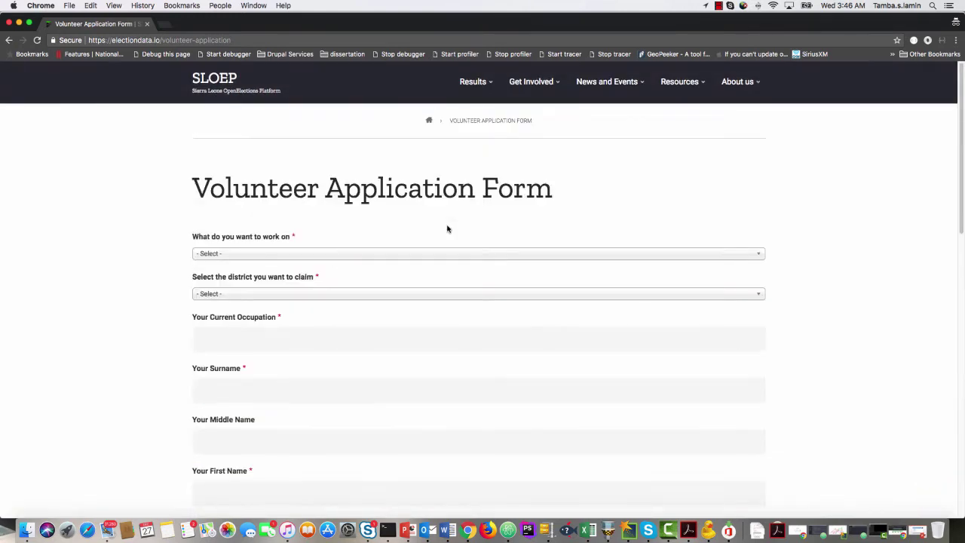
Go to the SLOEP /user/login page and request a password reset for the volunteer's username.
{"action": "left_click", "coordinate": [166, 40]}
{"action": "left_click", "coordinate": [167, 40]}
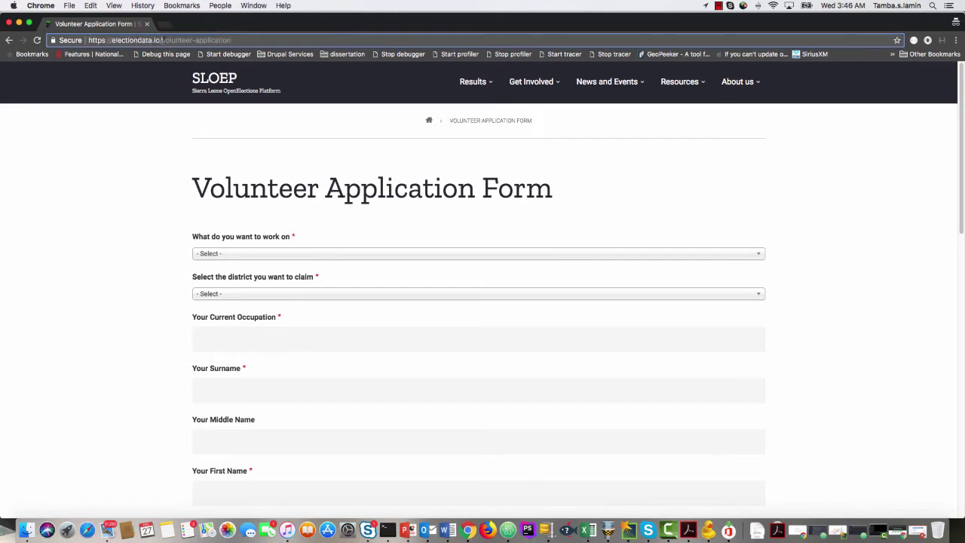
{"action": "left_click_drag", "start_coordinate": [161, 40], "coordinate": [345, 38]}
{"action": "type", "text": "user/regi"}
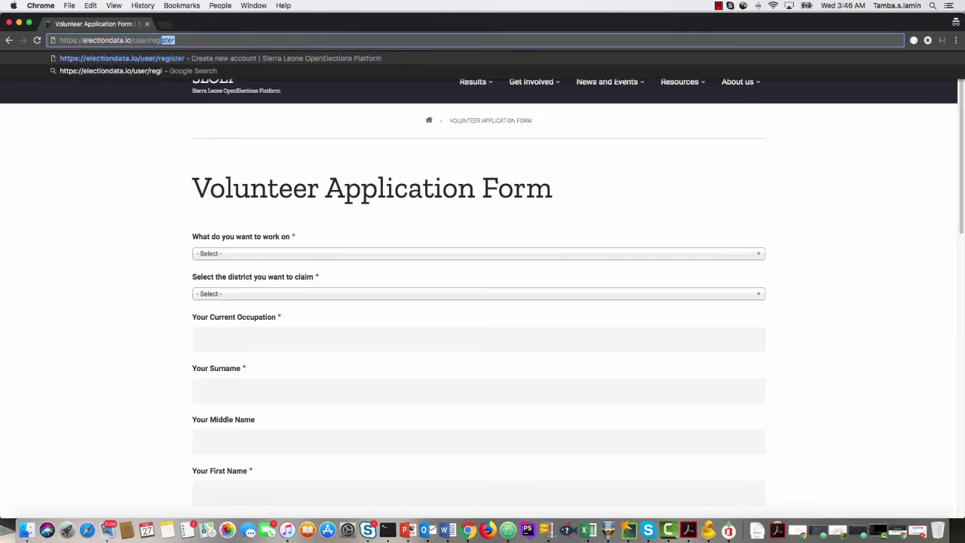
{"action": "key", "text": "BackSpace"}
{"action": "key", "text": "BackSpace"}
{"action": "key", "text": "BackSpace"}
{"action": "key", "text": "BackSpace"}
{"action": "key", "text": "BackSpace"}
{"action": "type", "text": "login"}
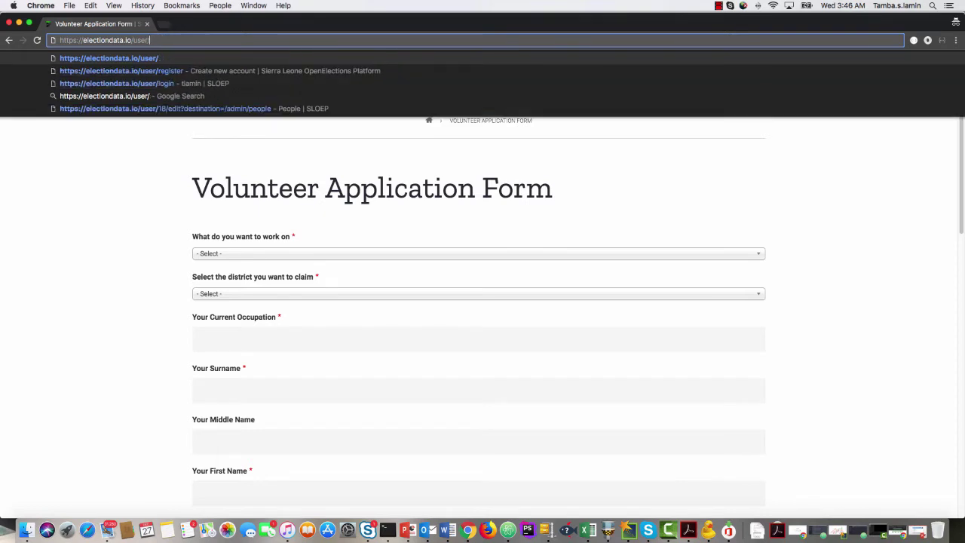
{"action": "key", "text": "Return"}
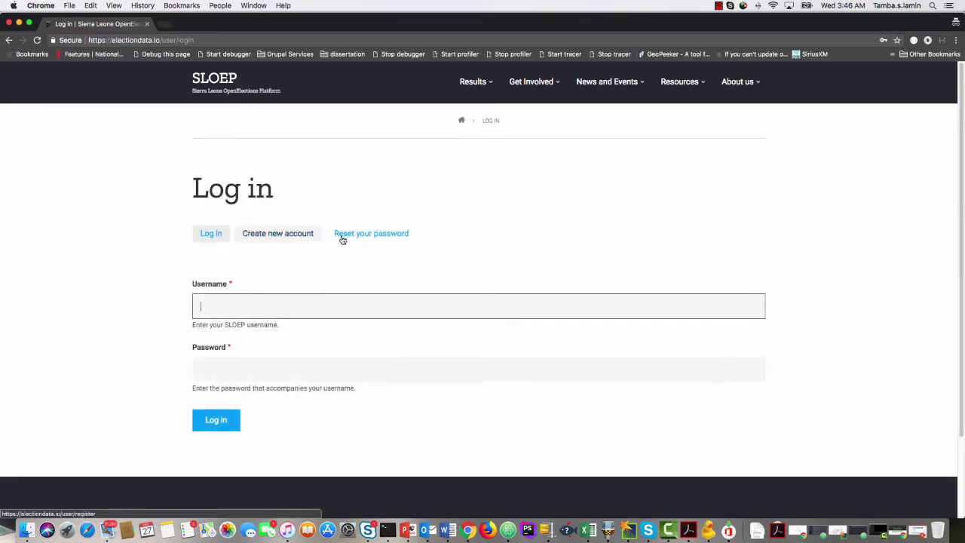
{"action": "left_click", "coordinate": [364, 239]}
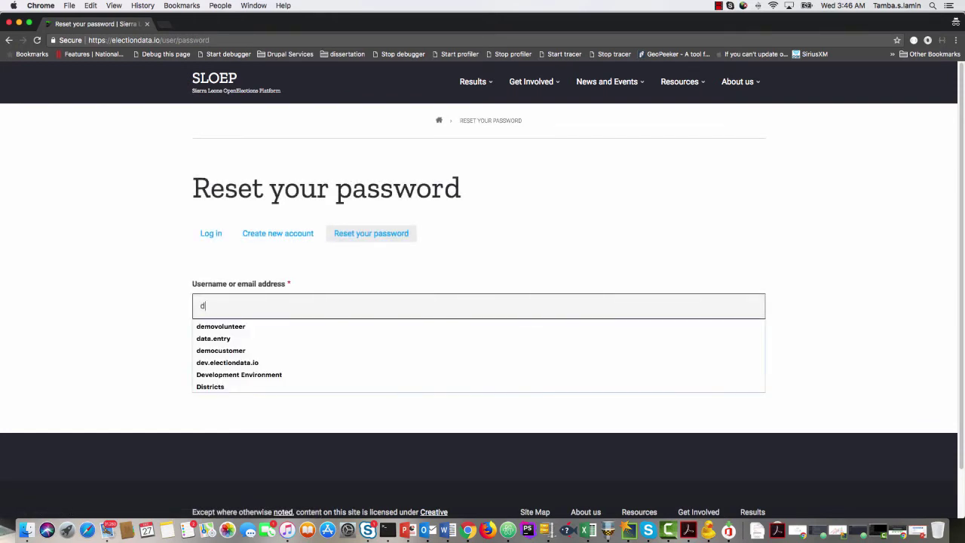
{"action": "type", "text": "demo.volunteer1"}
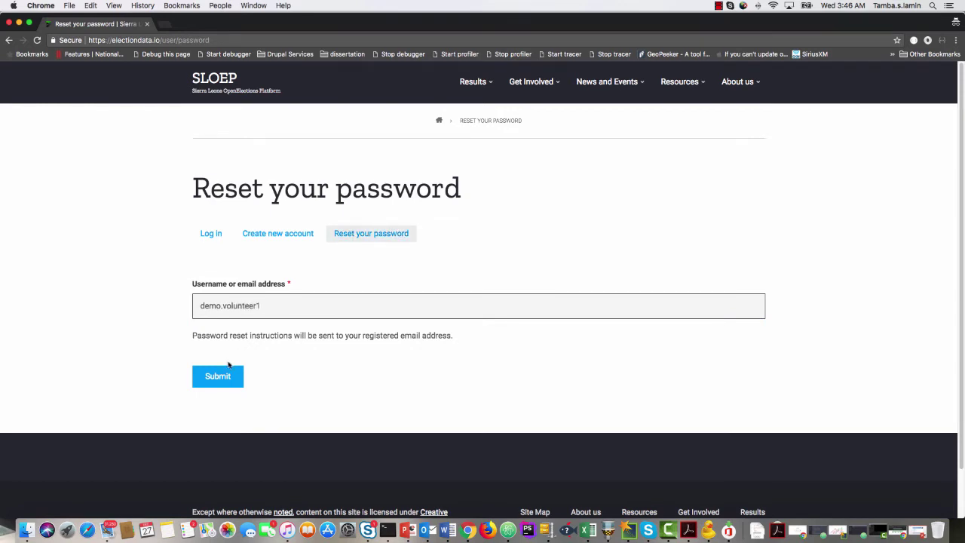
{"action": "left_click", "coordinate": [226, 377]}
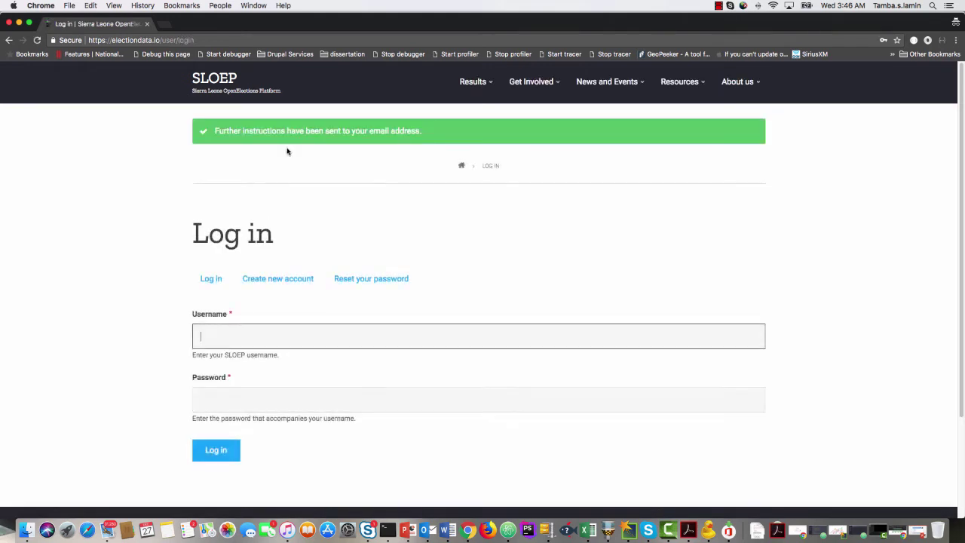
Reload the Gmail inbox and open the Spam folder.
{"action": "left_click", "coordinate": [19, 24]}
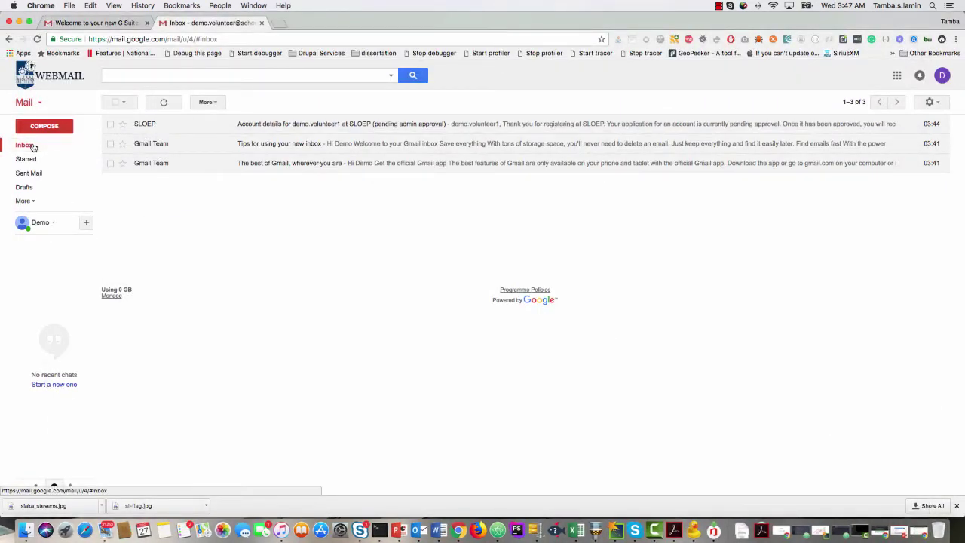
{"action": "left_click", "coordinate": [38, 39]}
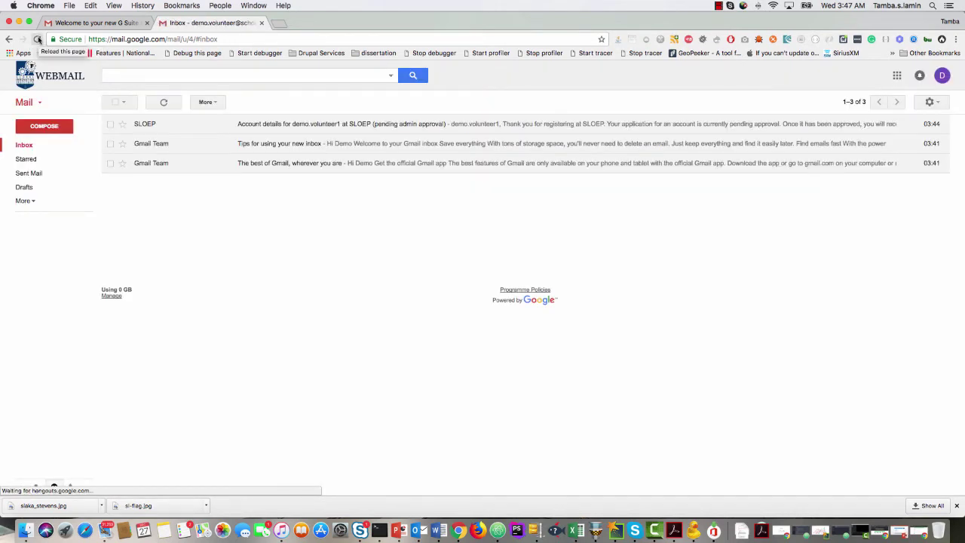
{"action": "left_click", "coordinate": [23, 201]}
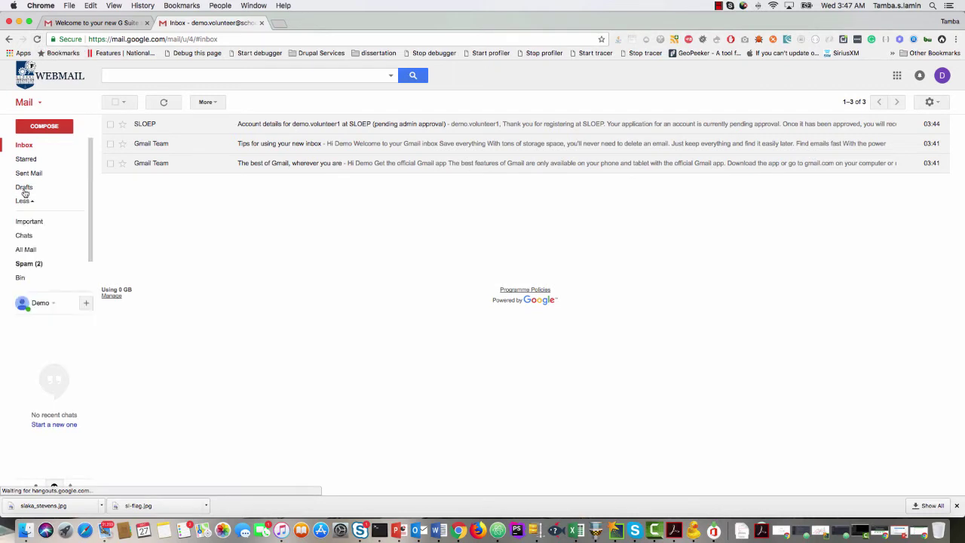
{"action": "left_click", "coordinate": [38, 263]}
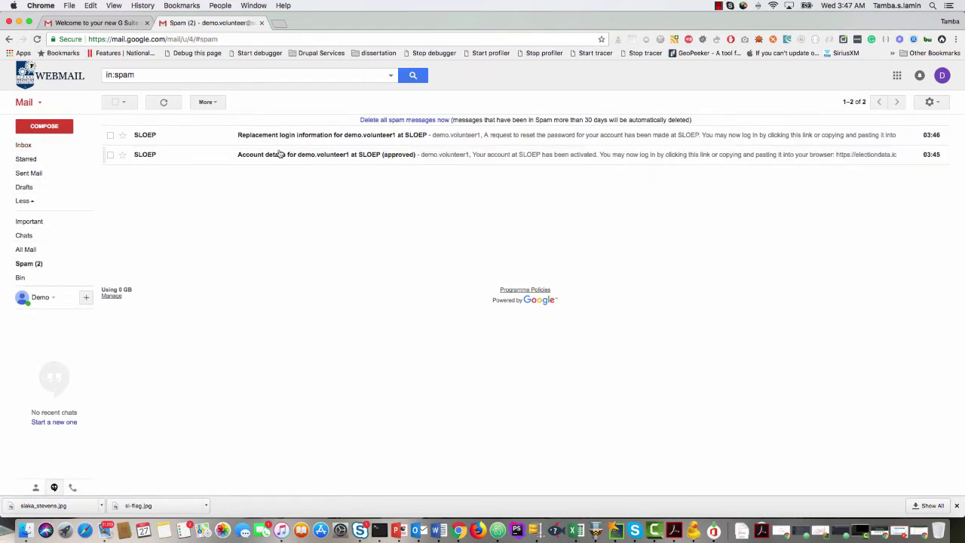
Mark the login-information and account-approved SLOEP messages as not spam, then open the approval email.
{"action": "left_click", "coordinate": [110, 136]}
{"action": "left_click", "coordinate": [217, 102]}
{"action": "left_click", "coordinate": [110, 136]}
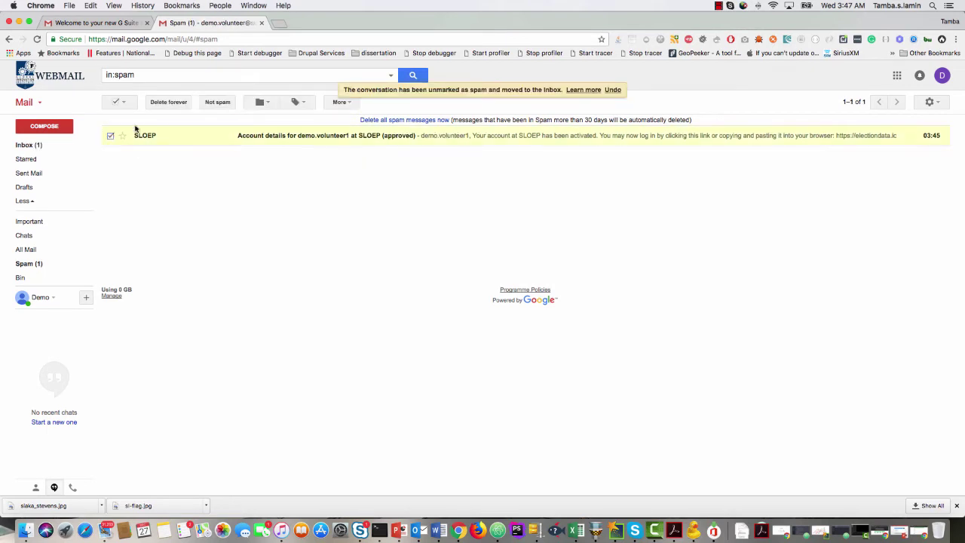
{"action": "left_click", "coordinate": [215, 102]}
{"action": "left_click", "coordinate": [34, 145]}
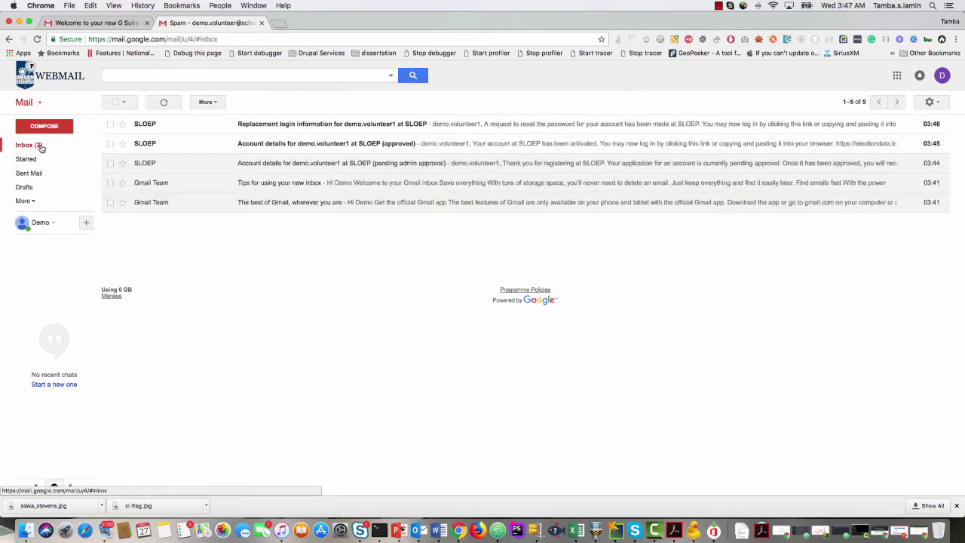
{"action": "left_click", "coordinate": [295, 143]}
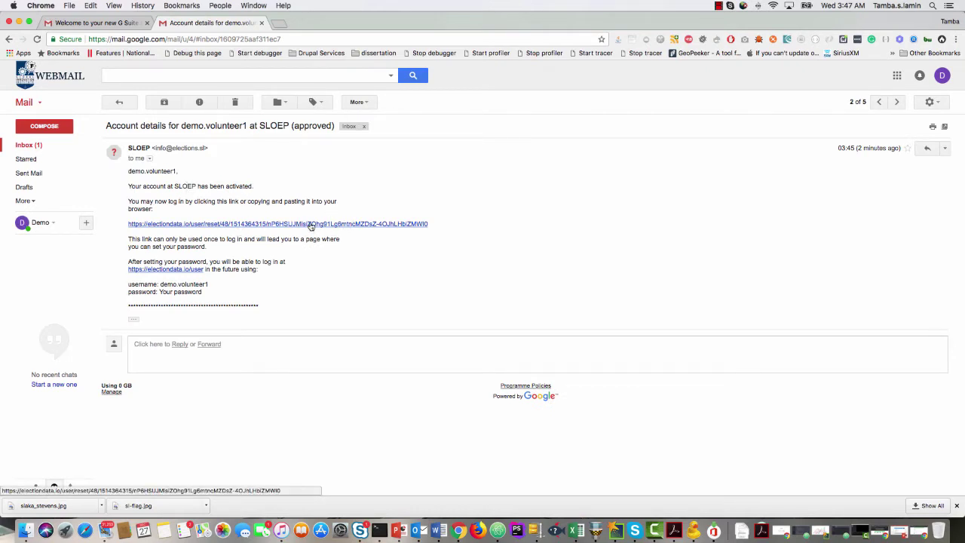
Copy the emailed one-time login link and use it to log in from the SLOEP window.
{"action": "right_click", "coordinate": [311, 225]}
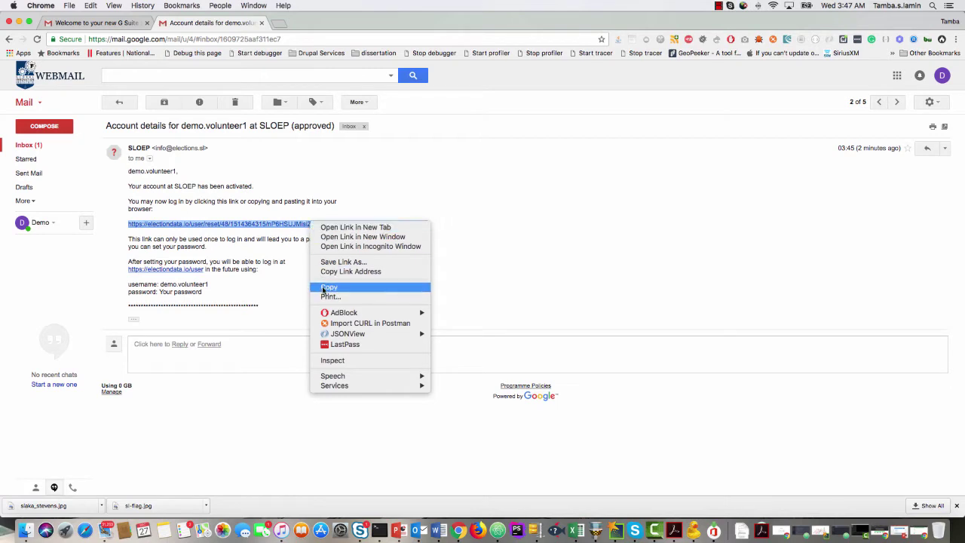
{"action": "left_click", "coordinate": [329, 287]}
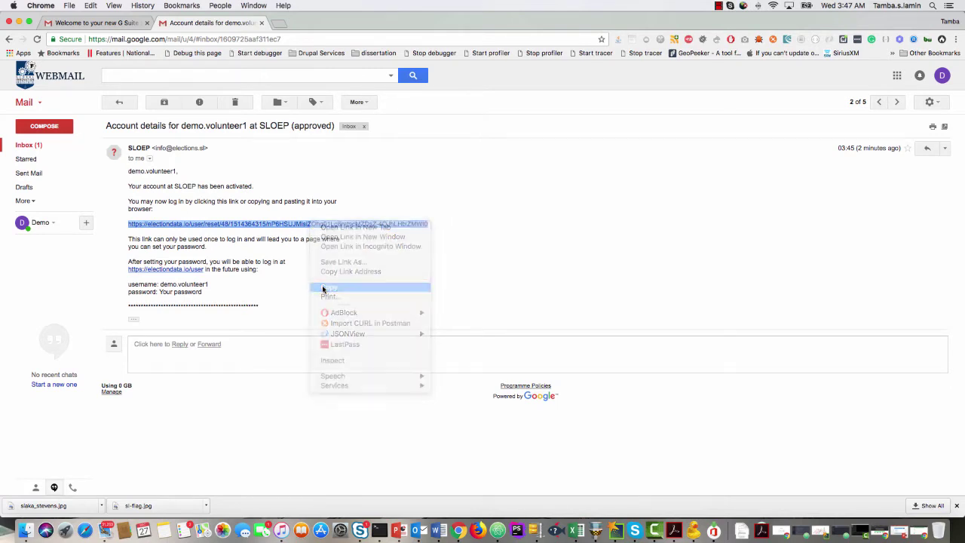
{"action": "right_click", "coordinate": [459, 530]}
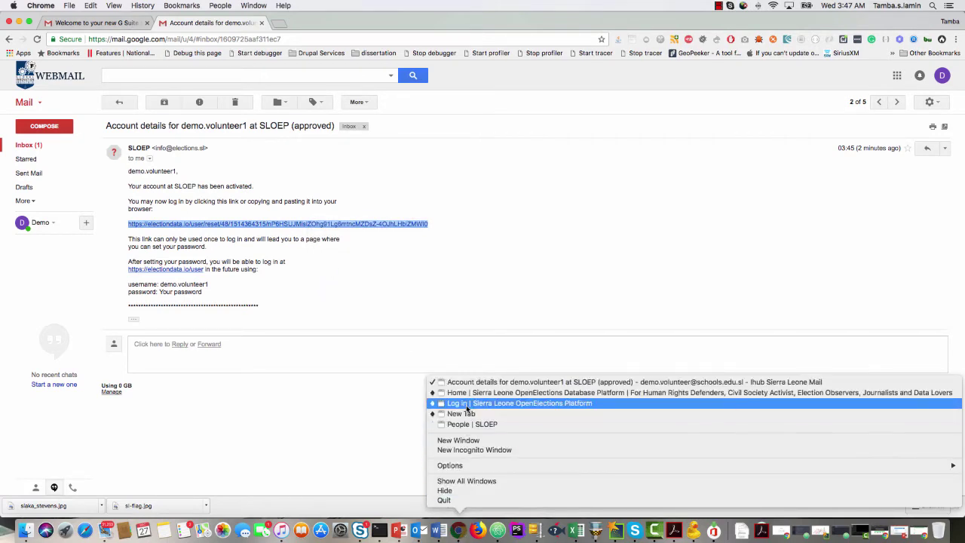
{"action": "left_click", "coordinate": [467, 404]}
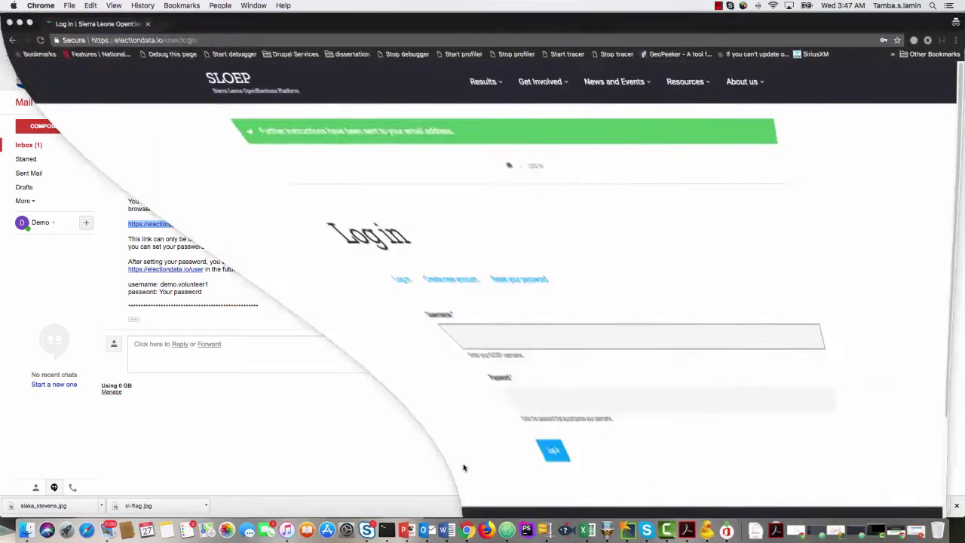
{"action": "left_click", "coordinate": [229, 40]}
{"action": "key", "text": "super+v"}
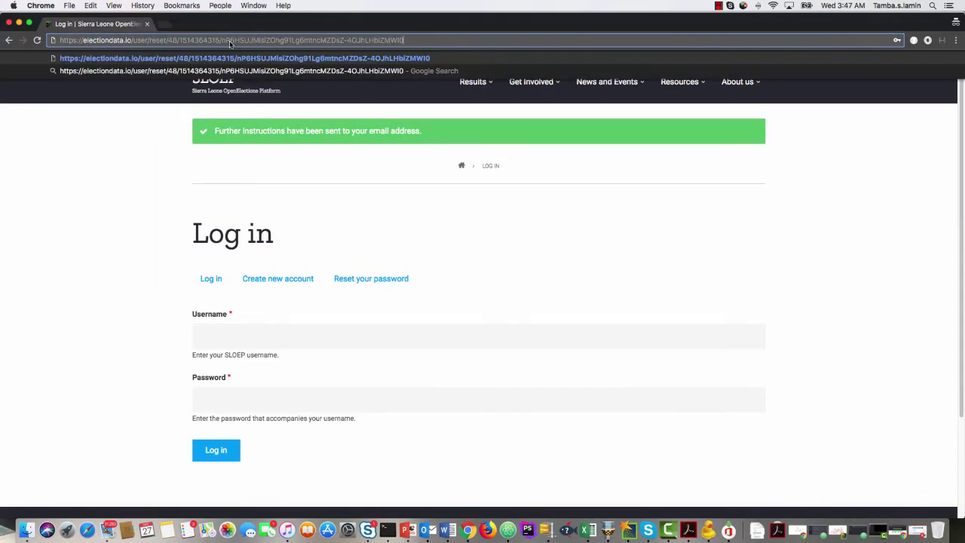
{"action": "key", "text": "Return"}
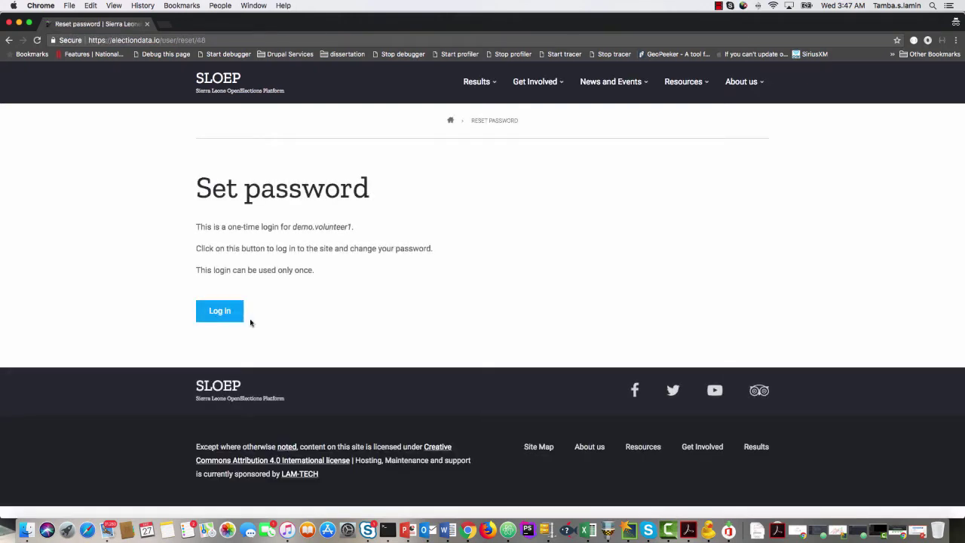
{"action": "left_click", "coordinate": [235, 316]}
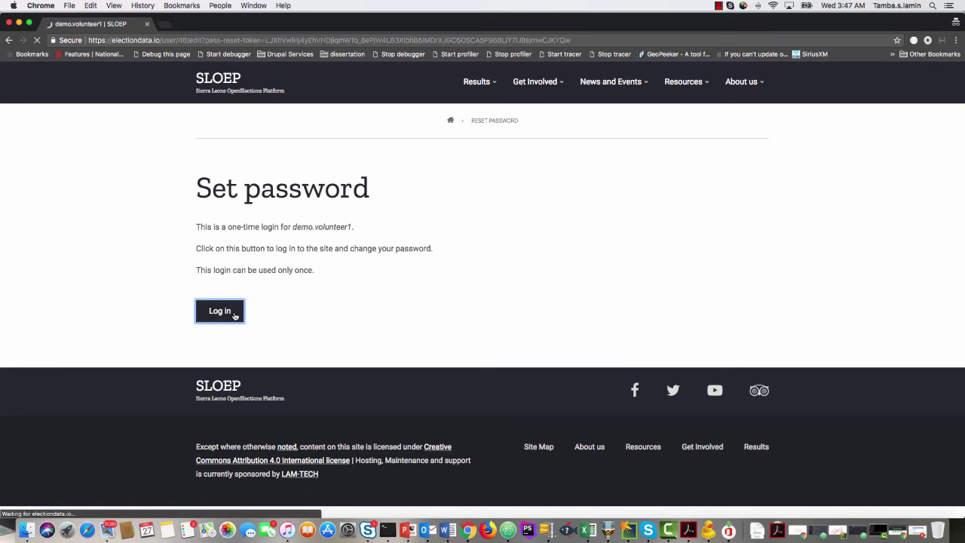
Enter and confirm a new account password, save it, and go to the SLOEP home page.
{"action": "scroll", "coordinate": [57, 321], "scroll_direction": "down", "scroll_amount": 4}
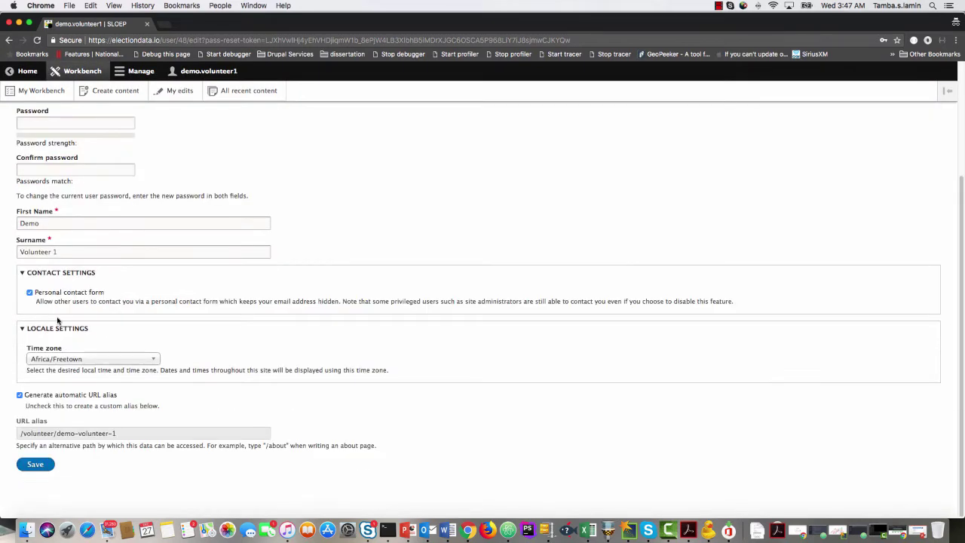
{"action": "scroll", "coordinate": [56, 320], "scroll_direction": "up", "scroll_amount": 3}
{"action": "left_click", "coordinate": [57, 273]}
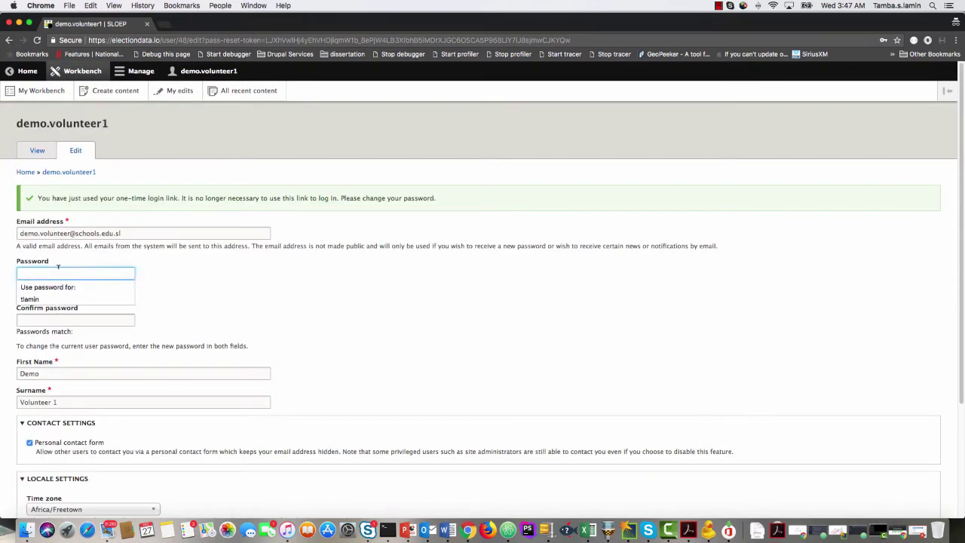
{"action": "type", "text": "••••••••"}
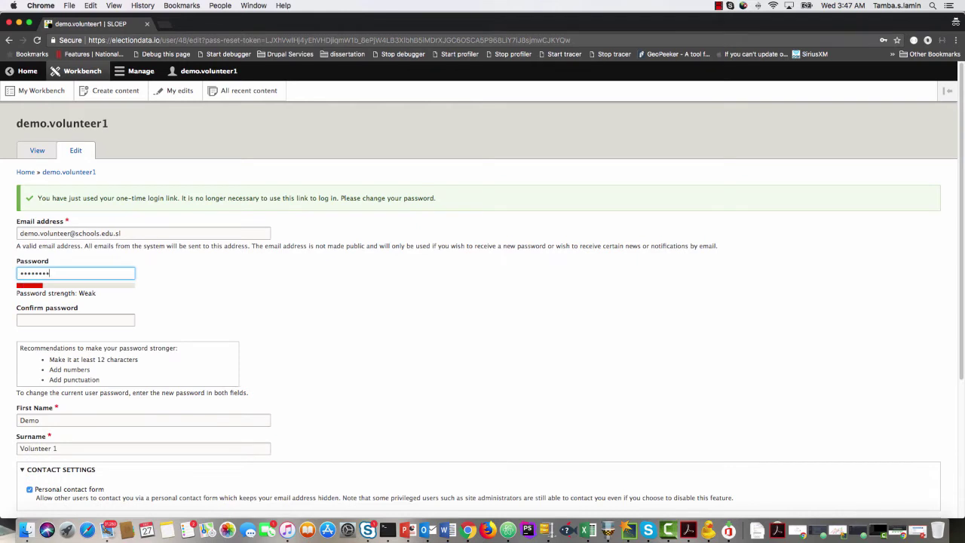
{"action": "type", "text": "•••"}
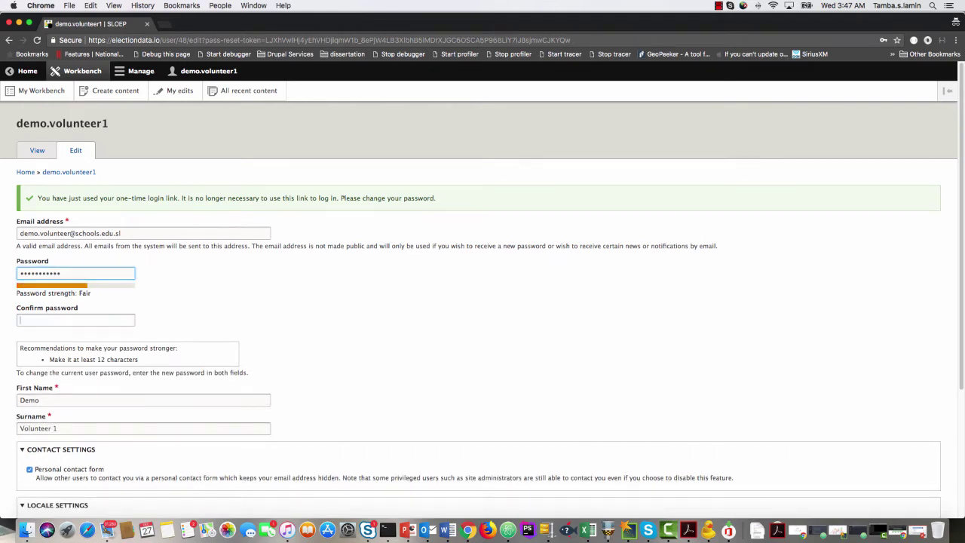
{"action": "left_click", "coordinate": [75, 320]}
{"action": "type", "text": "••"}
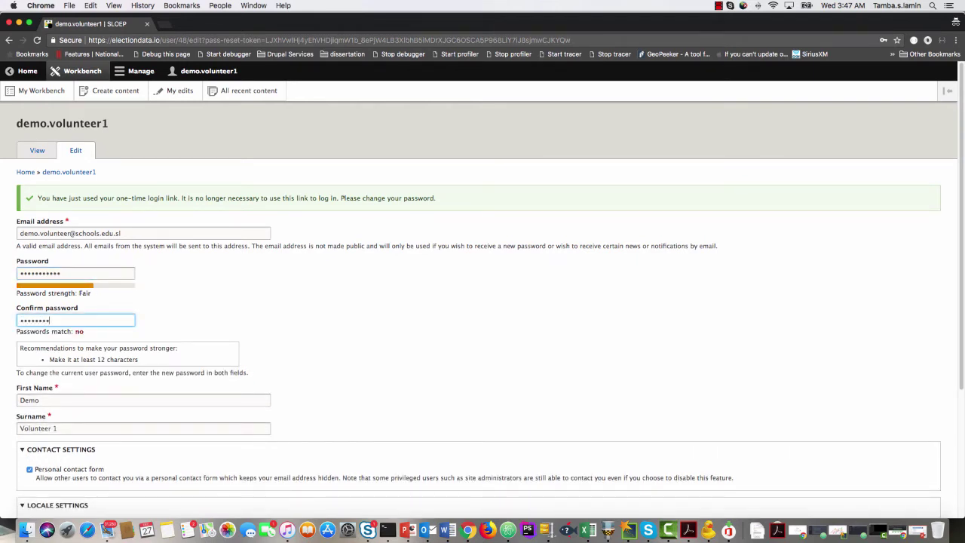
{"action": "type", "text": "•••••••••"}
{"action": "scroll", "coordinate": [128, 372], "scroll_direction": "down", "scroll_amount": 5}
{"action": "left_click", "coordinate": [35, 463]}
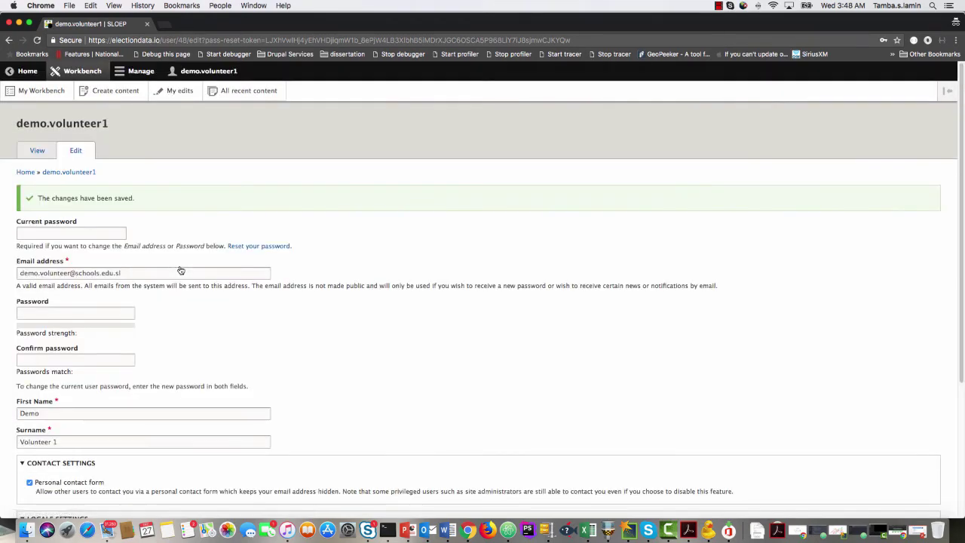
{"action": "left_click", "coordinate": [22, 173]}
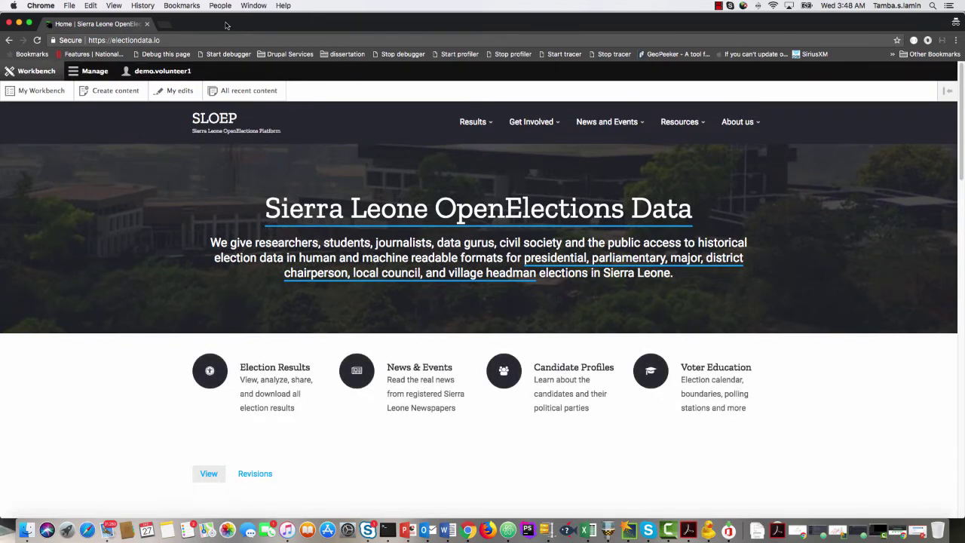
Copy the volunteer-application URL from the PowerPoint registration slides and go back to Chrome.
{"action": "mouse_move", "coordinate": [225, 25]}
{"action": "left_mouse_down"}
{"action": "mouse_move", "coordinate": [225, 168]}
{"action": "mouse_move", "coordinate": [228, 22]}
{"action": "left_mouse_up"}
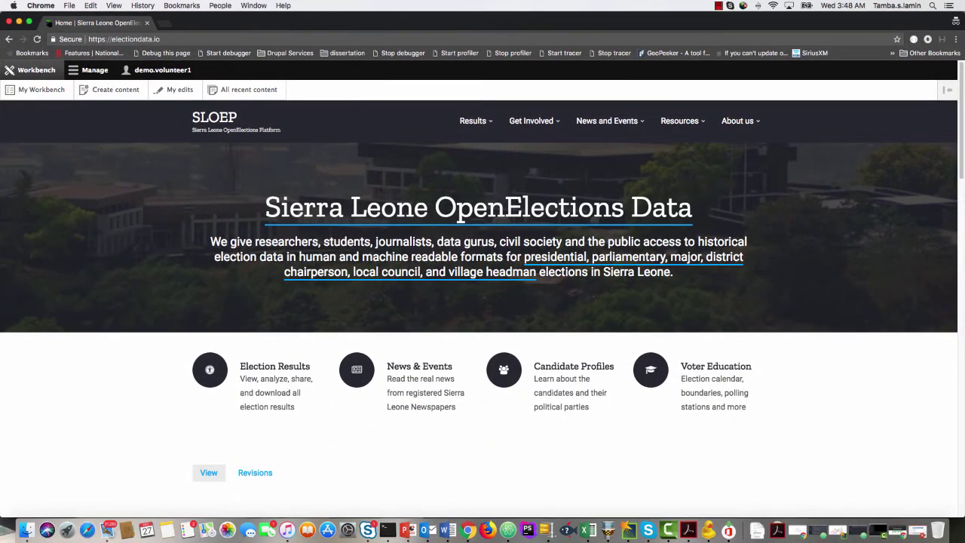
{"action": "left_click", "coordinate": [407, 530]}
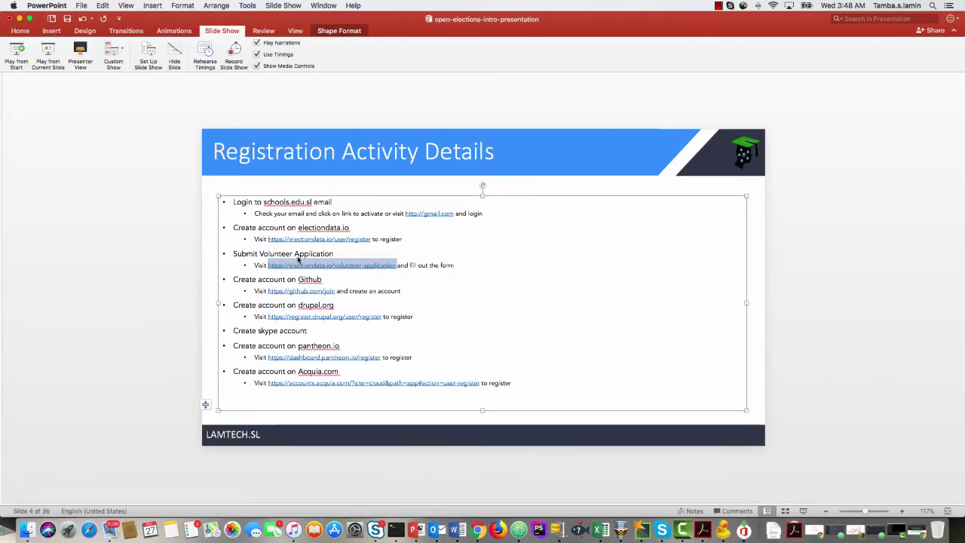
{"action": "right_click", "coordinate": [314, 263]}
{"action": "left_click", "coordinate": [334, 282]}
{"action": "left_click", "coordinate": [19, 18]}
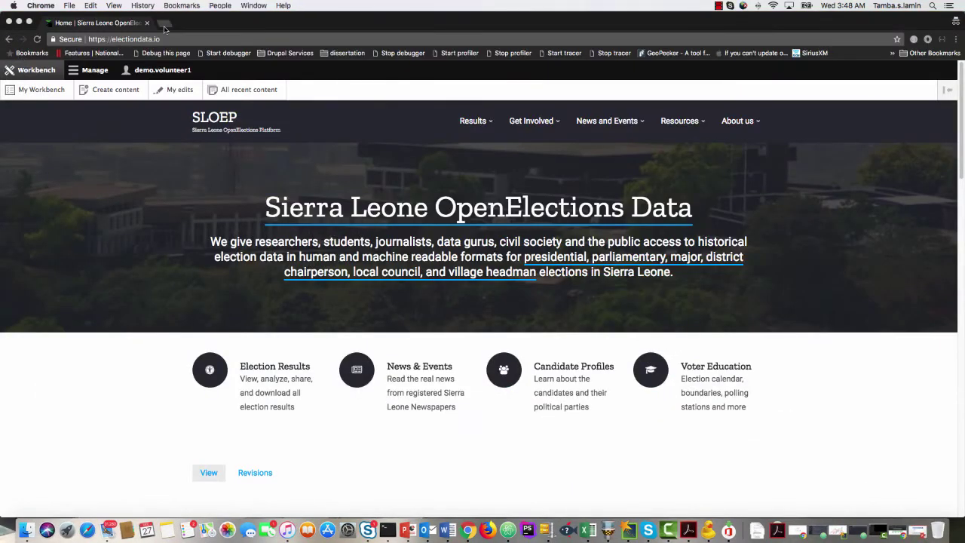
Load the copied volunteer application URL in a new tab.
{"action": "left_click", "coordinate": [164, 25]}
{"action": "key", "text": "super+v"}
{"action": "key", "text": "Return"}
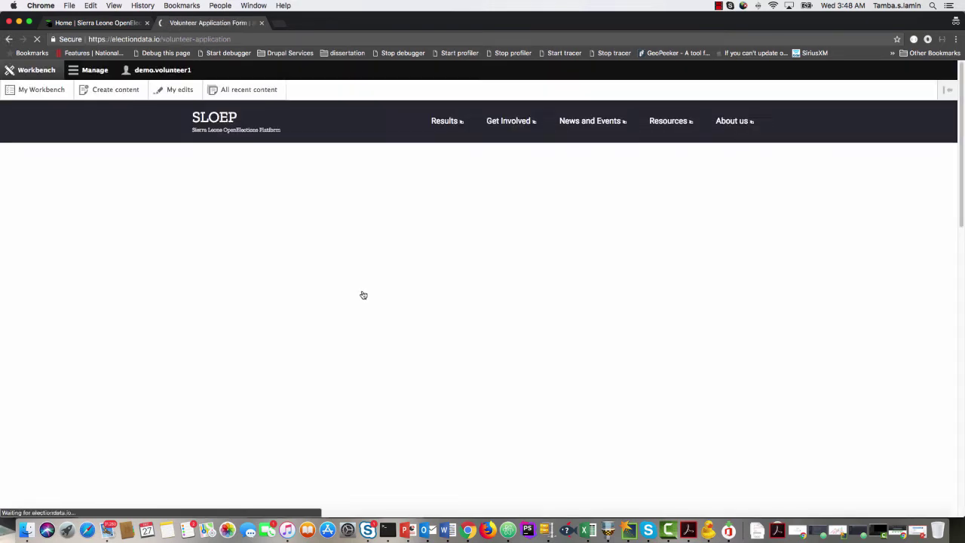
In the first tab, start the form via Get Involved > Start Volunteer Application.
{"action": "left_click", "coordinate": [113, 24]}
{"action": "left_click", "coordinate": [529, 122]}
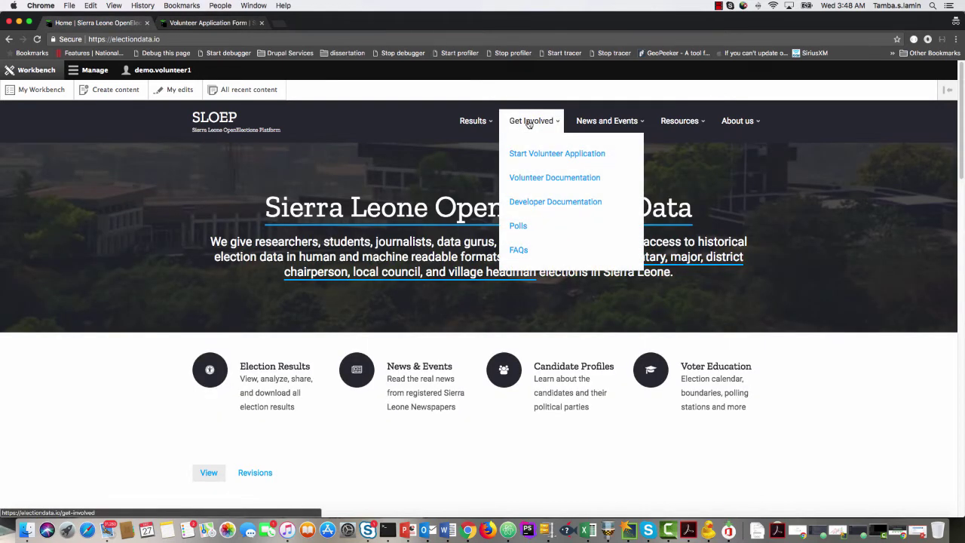
{"action": "left_click", "coordinate": [545, 156]}
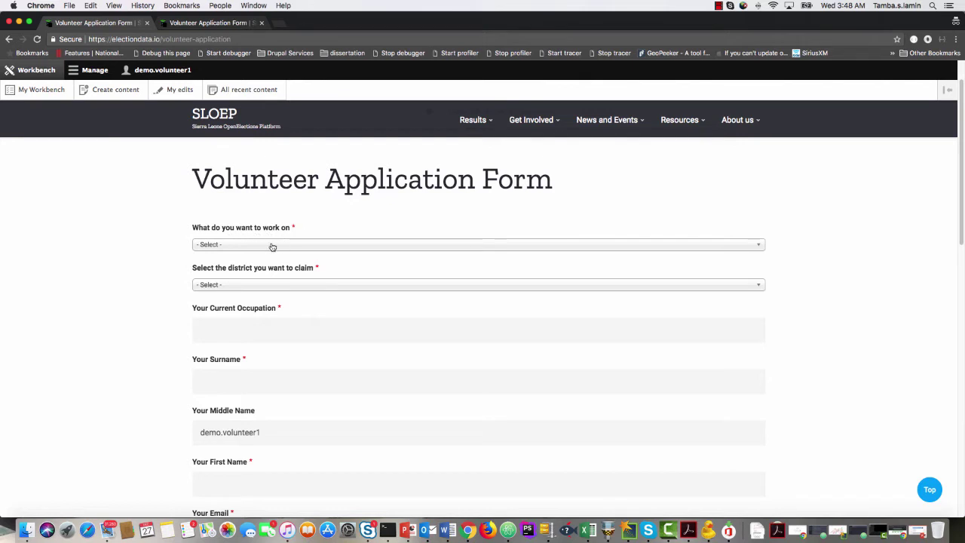
Choose Election Results Data as the work area and Western Area Rural as the claimed district.
{"action": "left_click", "coordinate": [271, 246]}
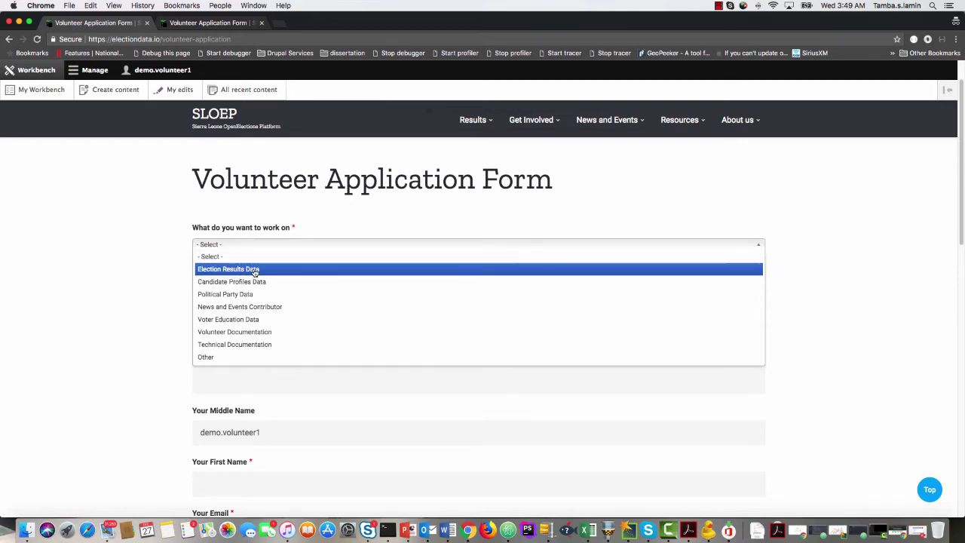
{"action": "left_click", "coordinate": [253, 270]}
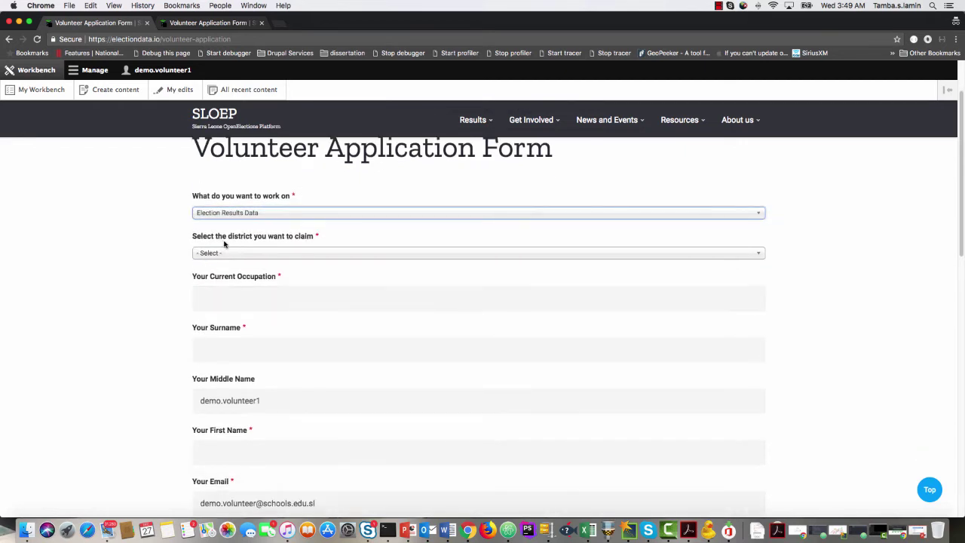
{"action": "left_click", "coordinate": [275, 257]}
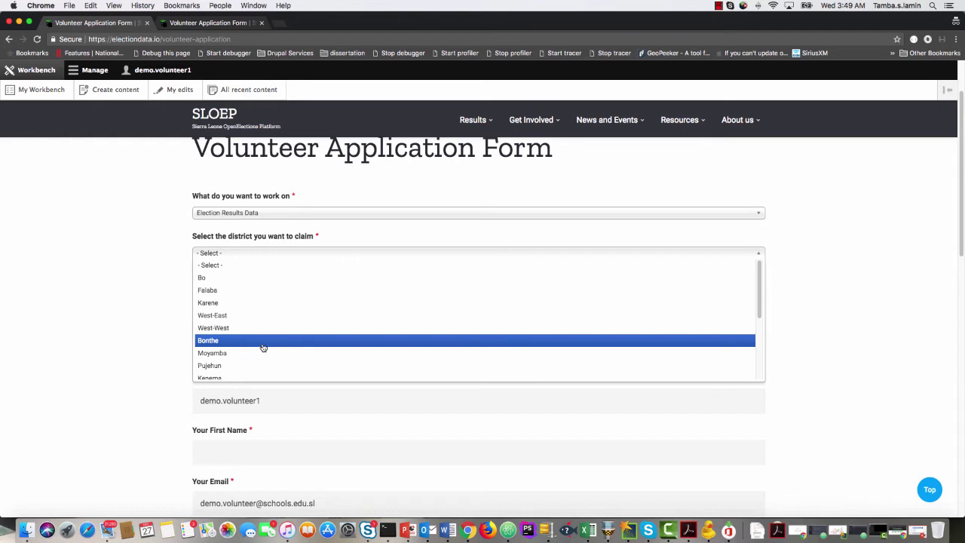
{"action": "scroll", "coordinate": [263, 346], "scroll_direction": "down", "scroll_amount": 5}
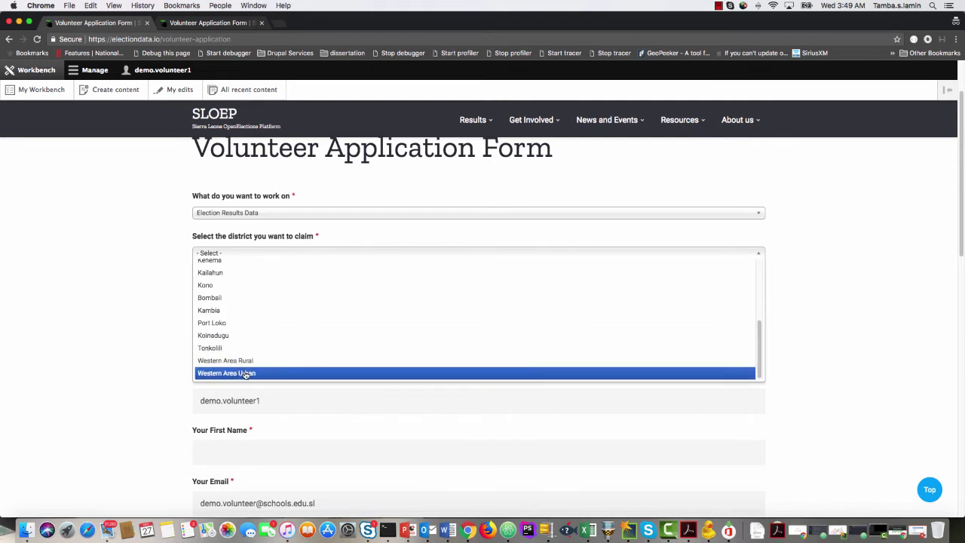
{"action": "left_click", "coordinate": [248, 365]}
Enter Student as the occupation and type the volunteer's surname.
{"action": "left_click", "coordinate": [252, 294]}
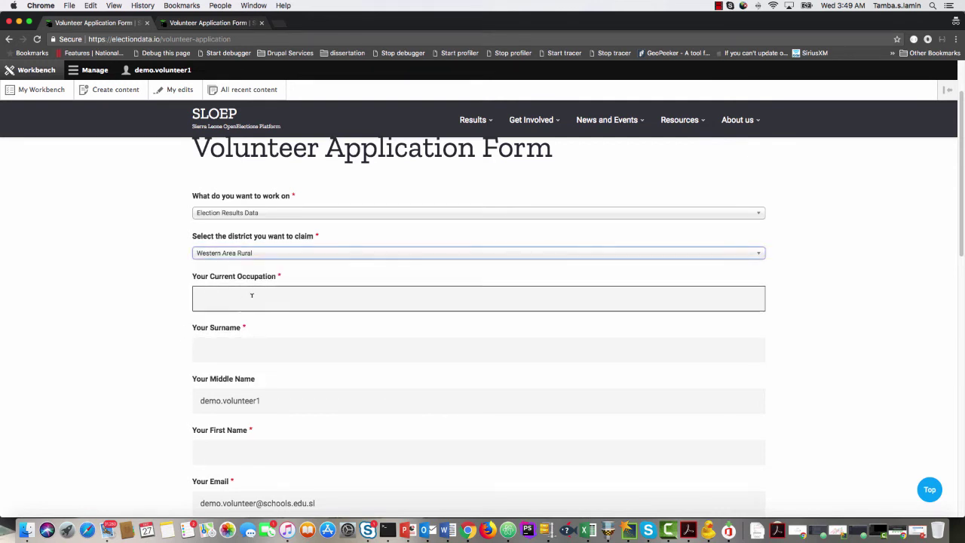
{"action": "type", "text": "Student"}
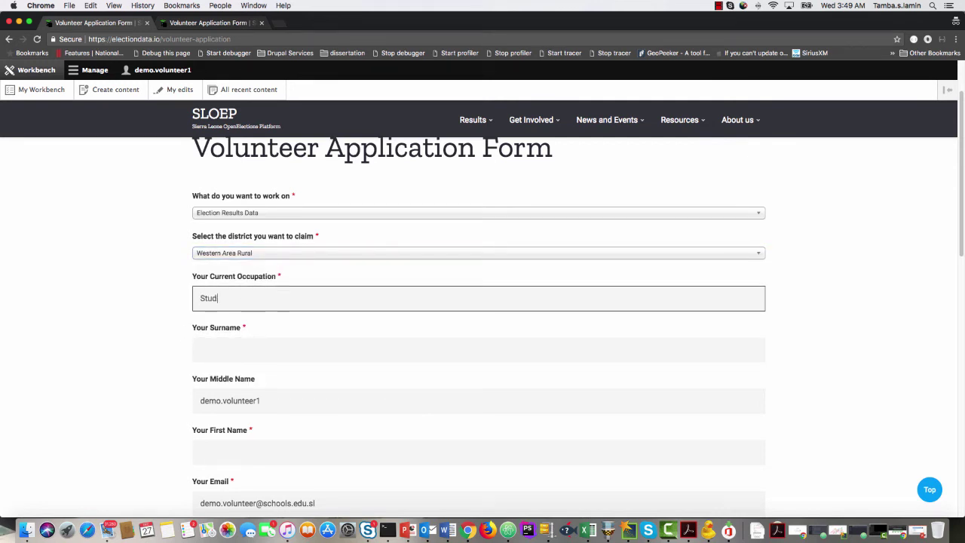
{"action": "left_click", "coordinate": [250, 351]}
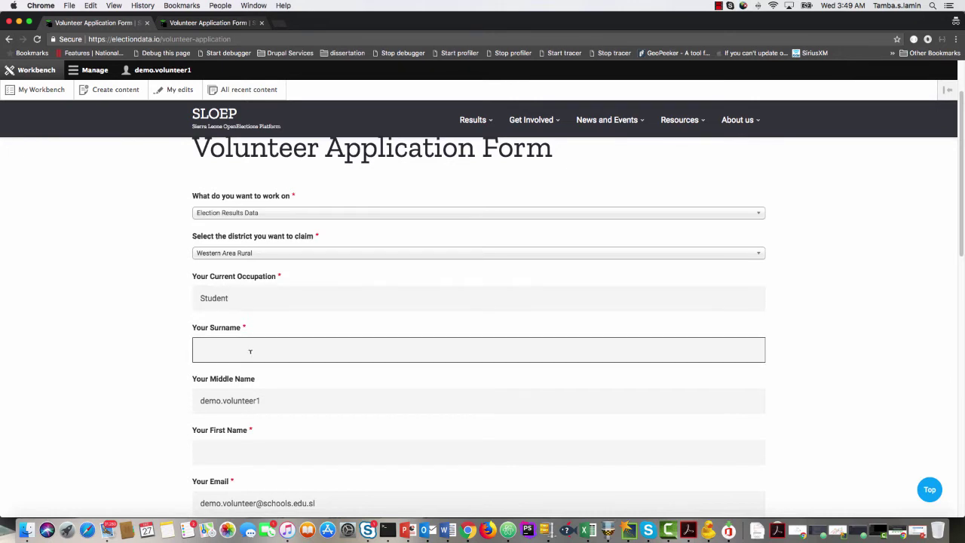
{"action": "type", "text": "Lam"}
{"action": "key", "text": "BackSpace"}
{"action": "key", "text": "BackSpace"}
{"action": "key", "text": "BackSpace"}
{"action": "scroll", "coordinate": [181, 417], "scroll_direction": "down", "scroll_amount": 1}
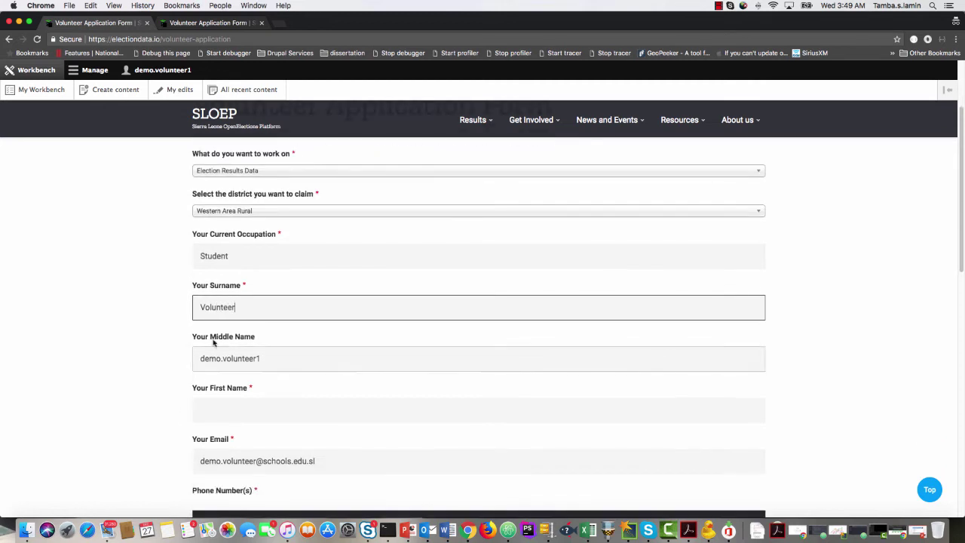
{"action": "left_click_drag", "start_coordinate": [276, 359], "coordinate": [163, 360]}
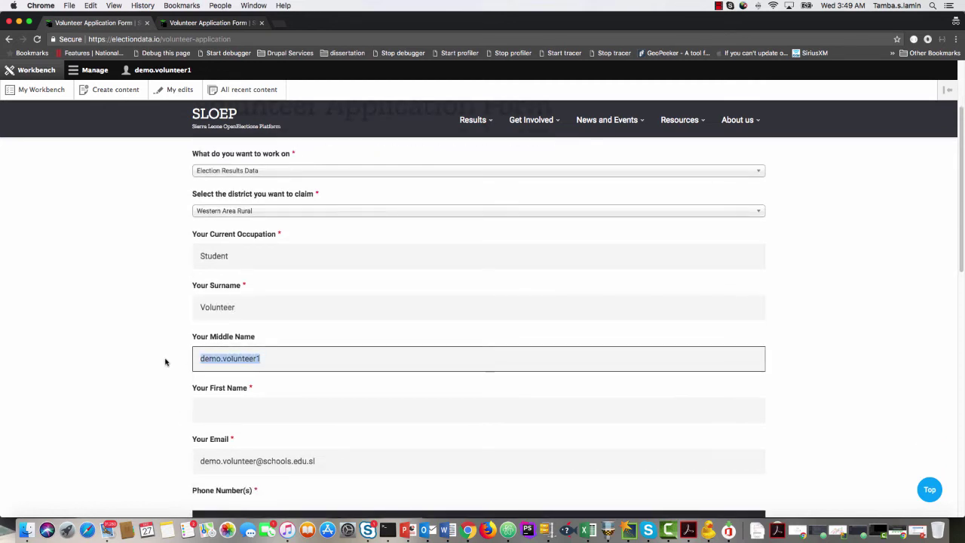
{"action": "scroll", "coordinate": [230, 386], "scroll_direction": "down", "scroll_amount": 1}
Clear the prefilled middle name, type the first name, and select the prefilled email.
{"action": "left_click", "coordinate": [230, 386]}
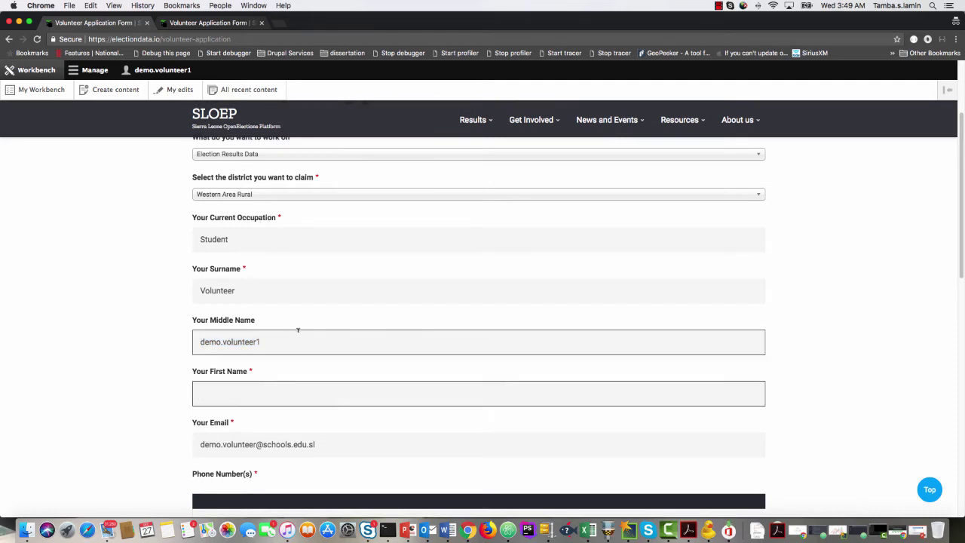
{"action": "left_click_drag", "start_coordinate": [293, 343], "coordinate": [173, 344]}
{"action": "key", "text": "BackSpace"}
{"action": "left_click", "coordinate": [226, 393]}
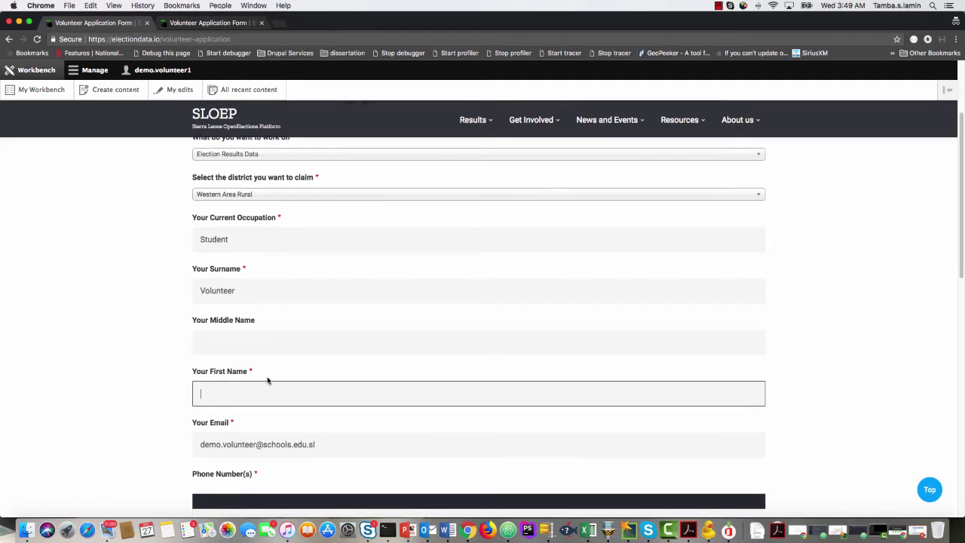
{"action": "type", "text": "Demo"}
{"action": "scroll", "coordinate": [180, 390], "scroll_direction": "down", "scroll_amount": 4}
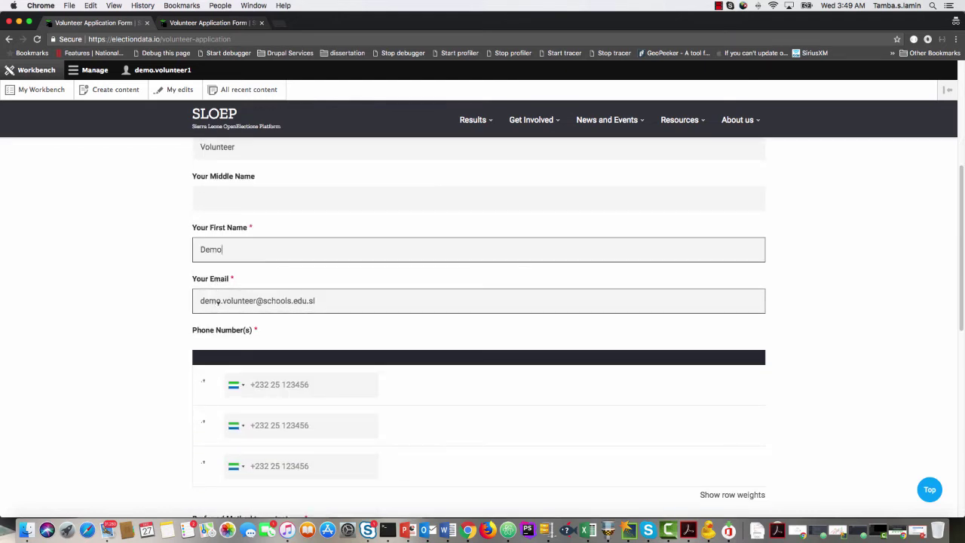
{"action": "left_click_drag", "start_coordinate": [329, 300], "coordinate": [180, 307]}
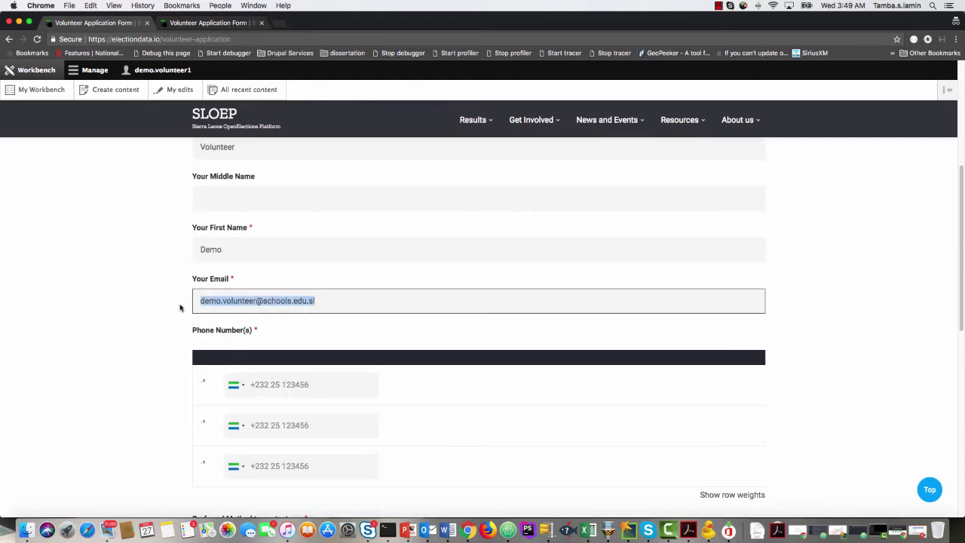
{"action": "scroll", "coordinate": [181, 316], "scroll_direction": "down", "scroll_amount": 3}
{"action": "left_click", "coordinate": [283, 292]}
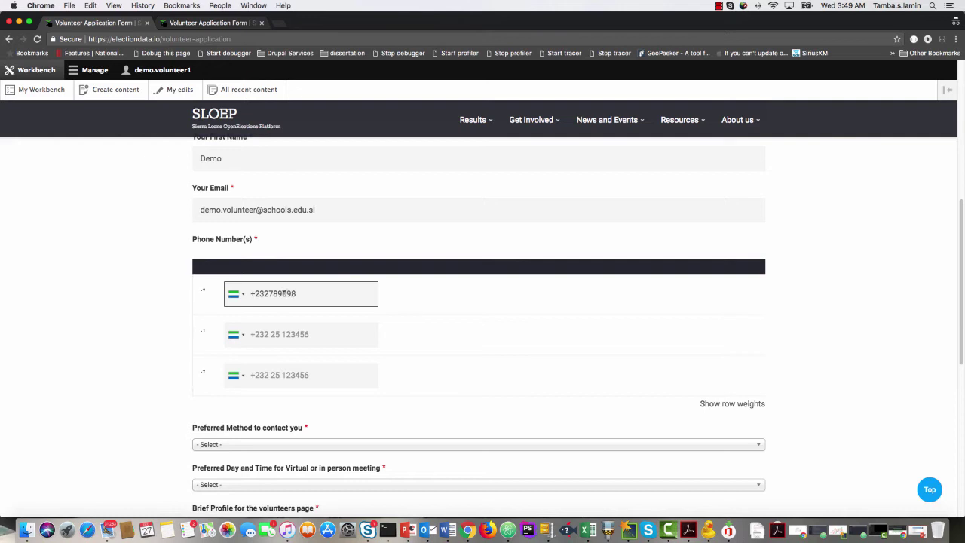
Correct the first phone number and enter a second phone number in the next row.
{"action": "left_click", "coordinate": [315, 337]}
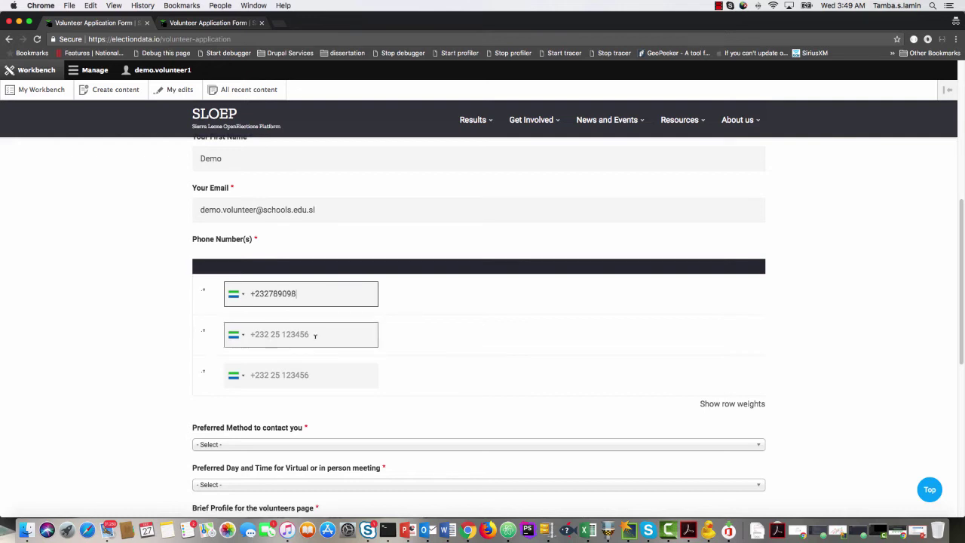
{"action": "left_click", "coordinate": [271, 294]}
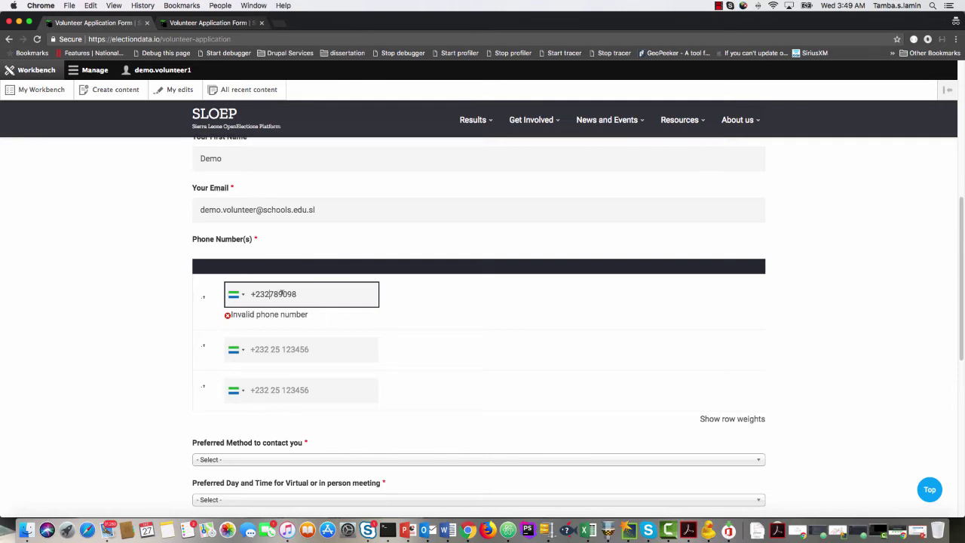
{"action": "type", "text": "90"}
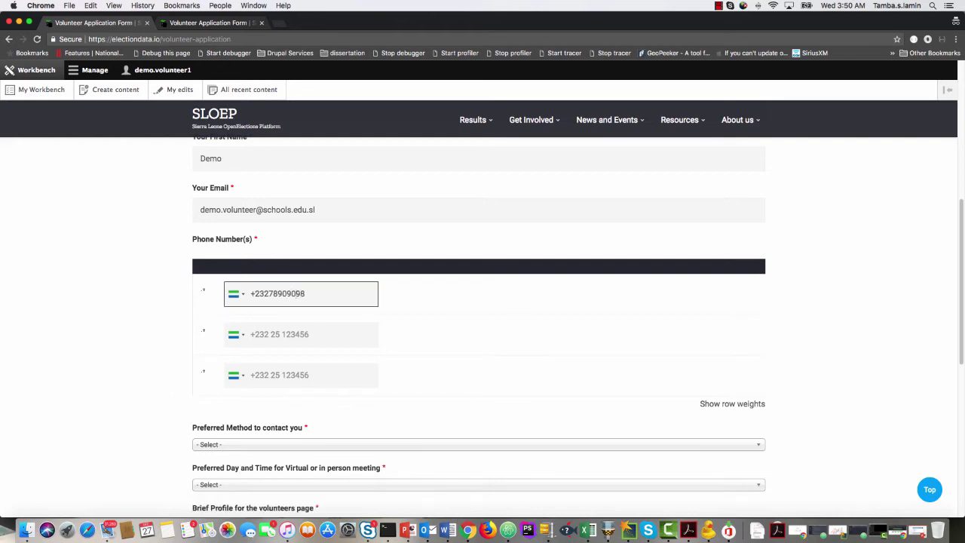
{"action": "left_click", "coordinate": [302, 331]}
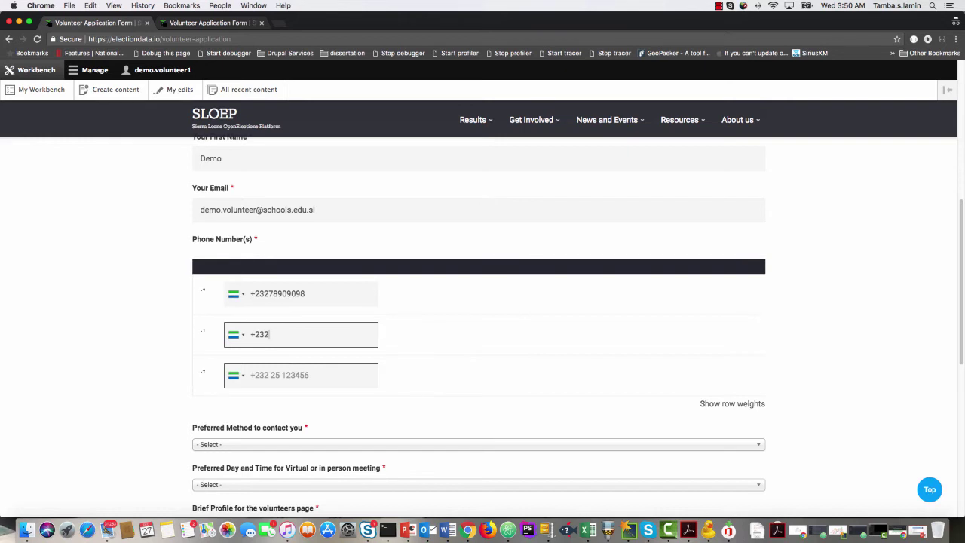
{"action": "type", "text": "77878790"}
{"action": "scroll", "coordinate": [299, 382], "scroll_direction": "down", "scroll_amount": 5}
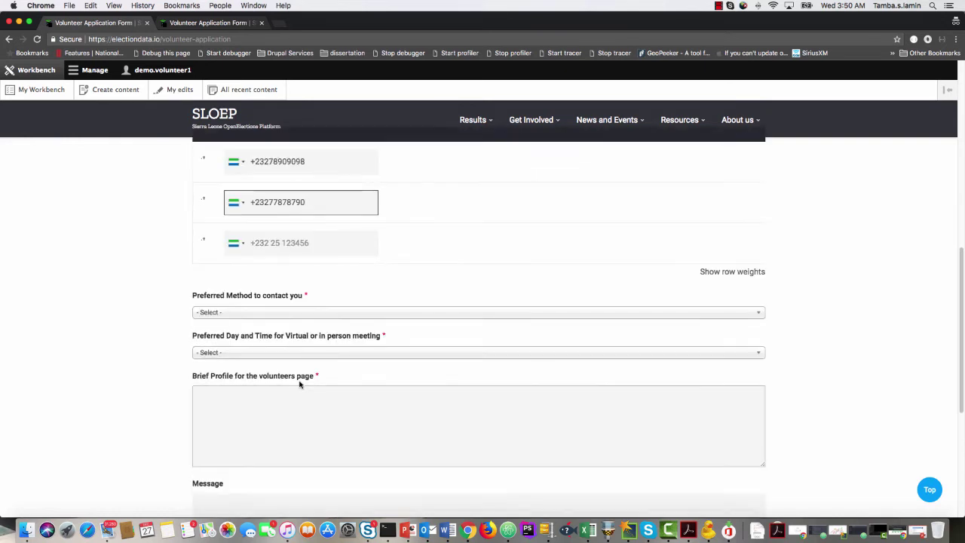
{"action": "left_click", "coordinate": [294, 313]}
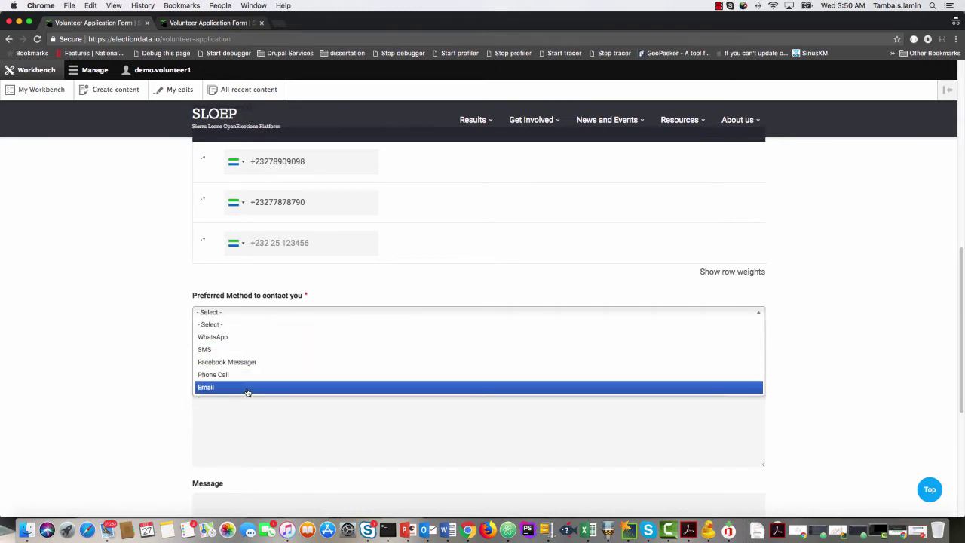
Pick WhatsApp for preferred contact and Saturday at 7PM GMT for meetings.
{"action": "left_click", "coordinate": [247, 336]}
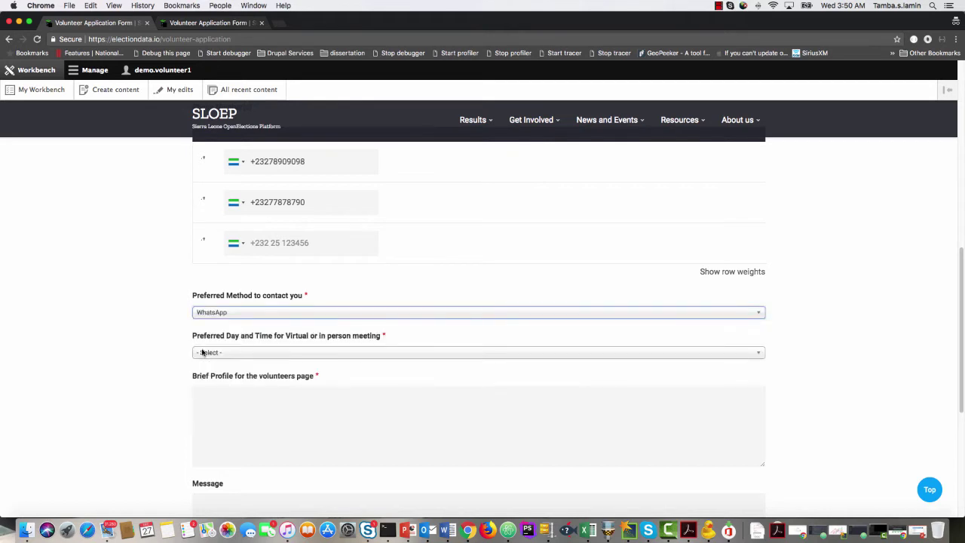
{"action": "scroll", "coordinate": [186, 359], "scroll_direction": "down", "scroll_amount": 1}
{"action": "scroll", "coordinate": [185, 359], "scroll_direction": "down", "scroll_amount": 1}
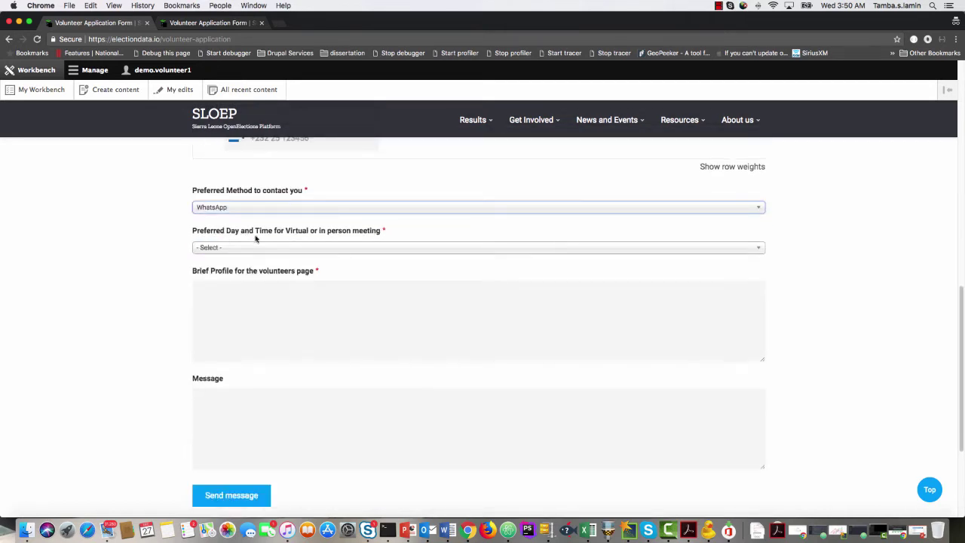
{"action": "left_click", "coordinate": [283, 248]}
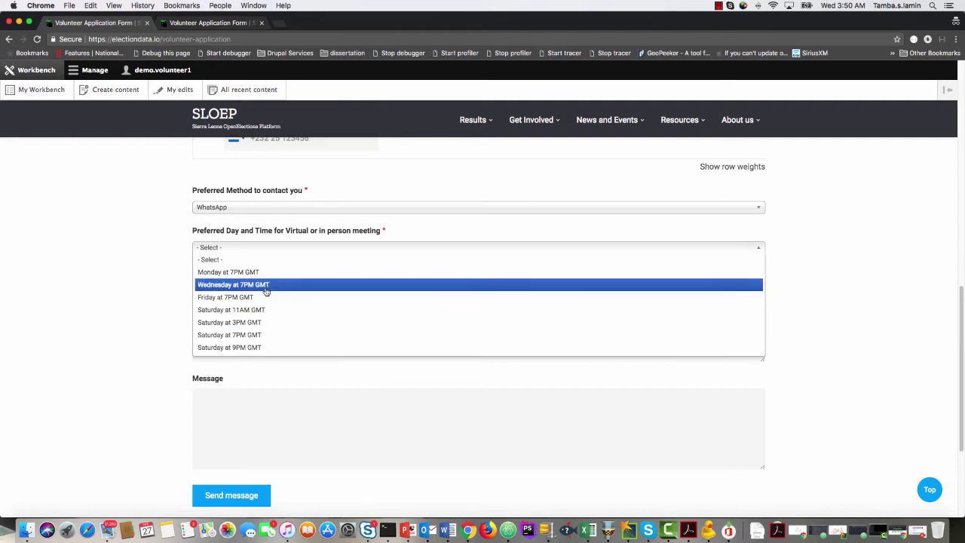
{"action": "left_click", "coordinate": [263, 336]}
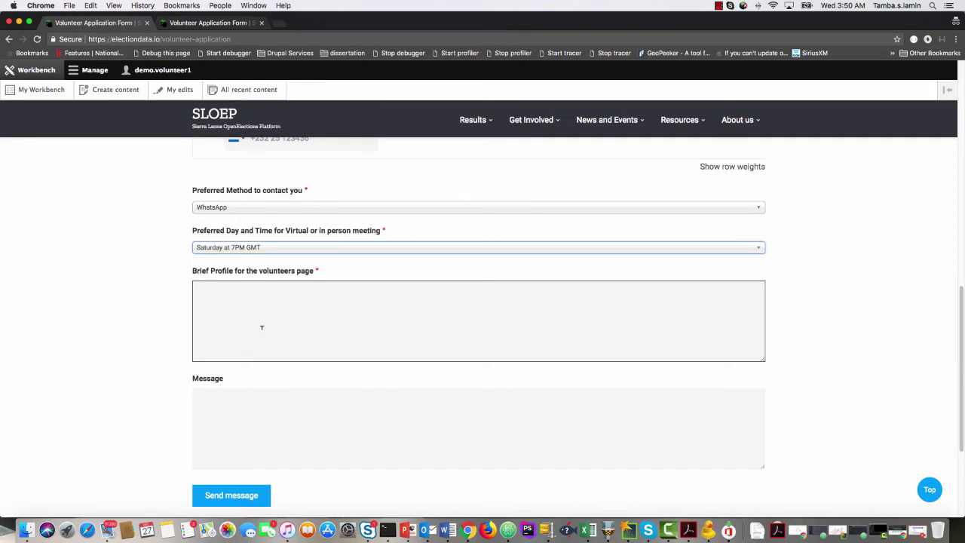
{"action": "left_click", "coordinate": [249, 302]}
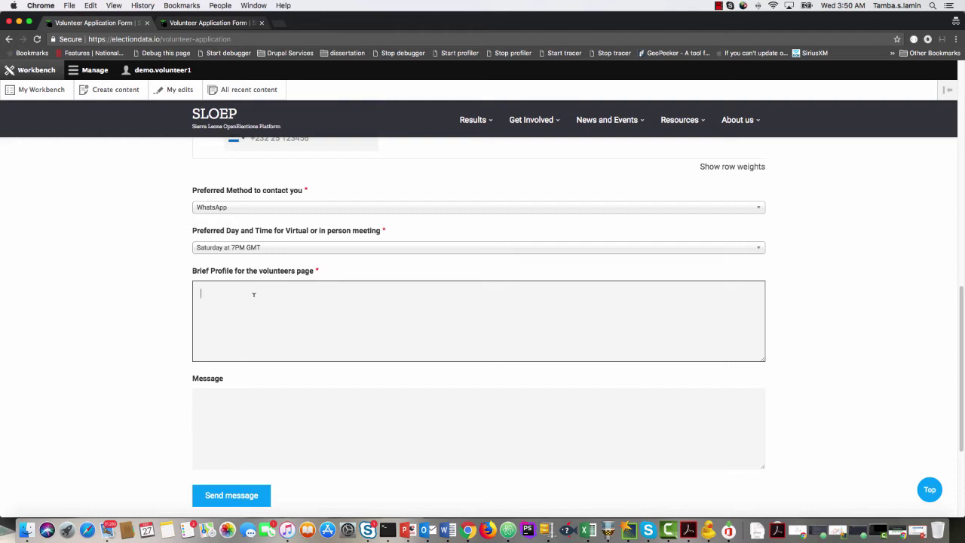
{"action": "mouse_move", "coordinate": [740, 121]}
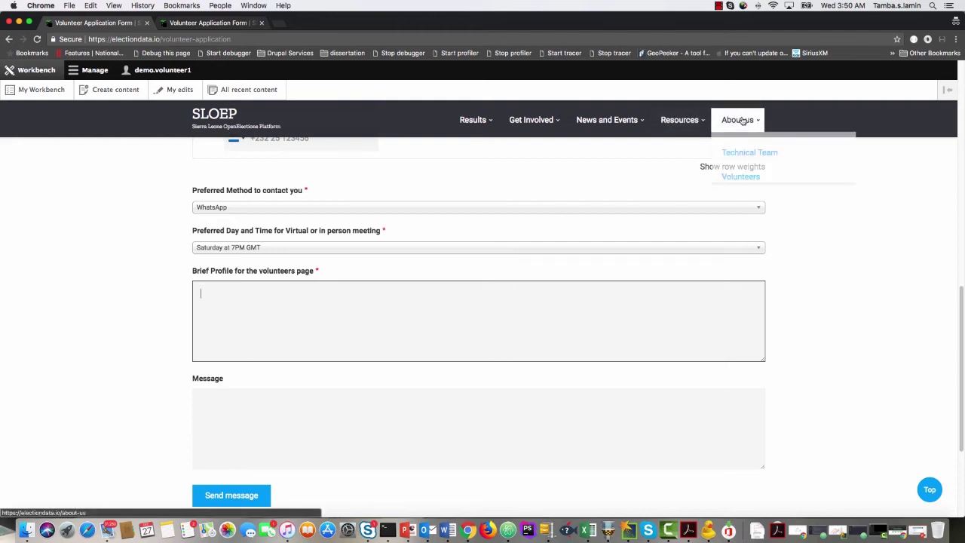
Open the About us > Volunteers page in a new tab and switch to it.
{"action": "right_click", "coordinate": [743, 179]}
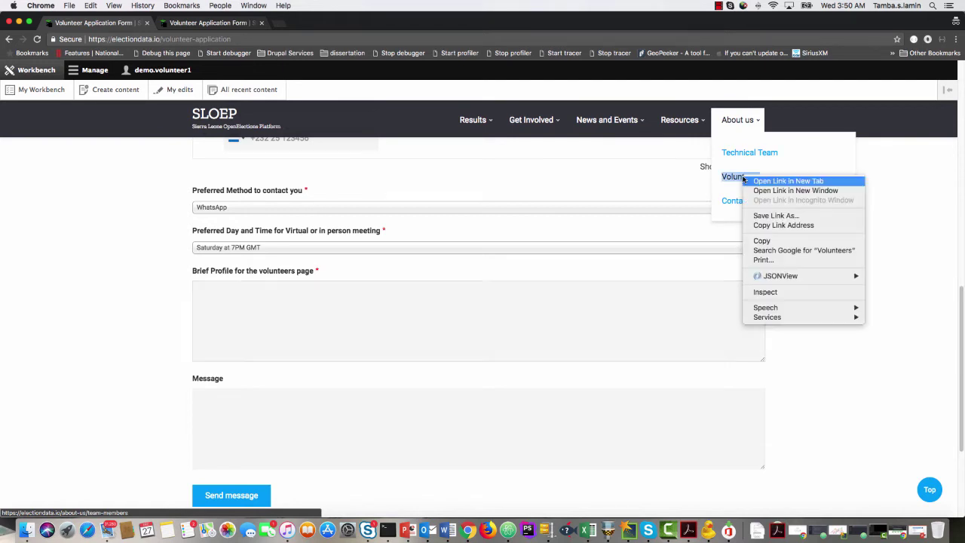
{"action": "left_click", "coordinate": [758, 181]}
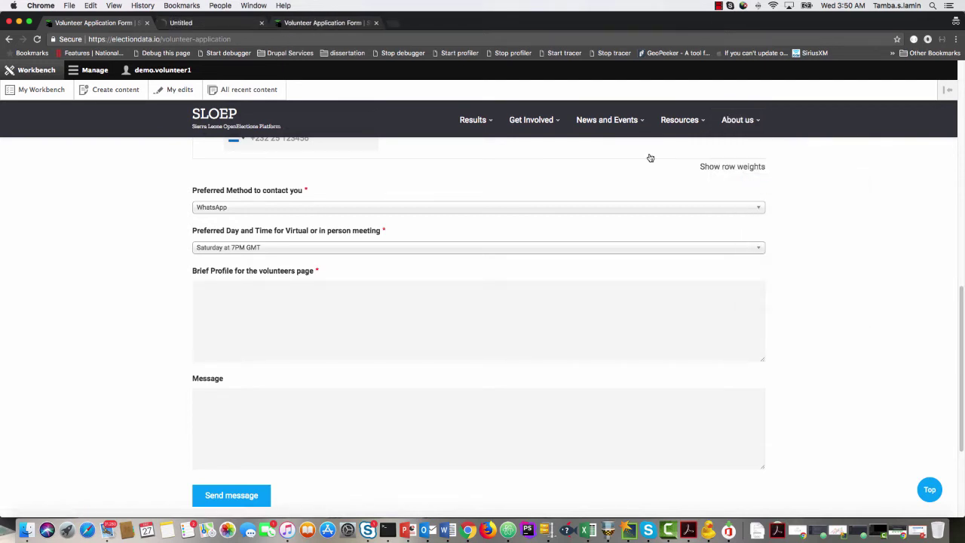
{"action": "left_click", "coordinate": [224, 25]}
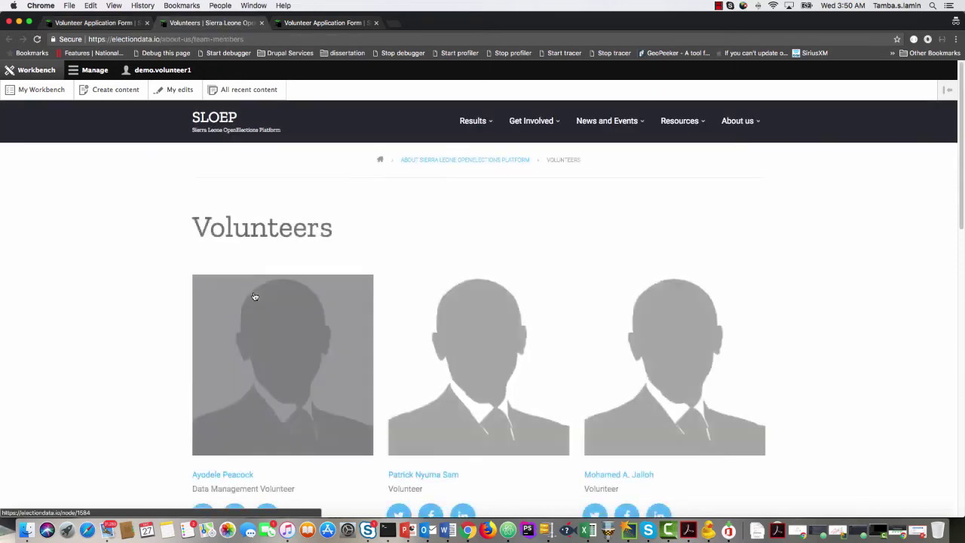
Open one volunteer's profile page from the Volunteers team list.
{"action": "scroll", "coordinate": [252, 298], "scroll_direction": "down", "scroll_amount": 5}
{"action": "scroll", "coordinate": [252, 299], "scroll_direction": "down", "scroll_amount": 8}
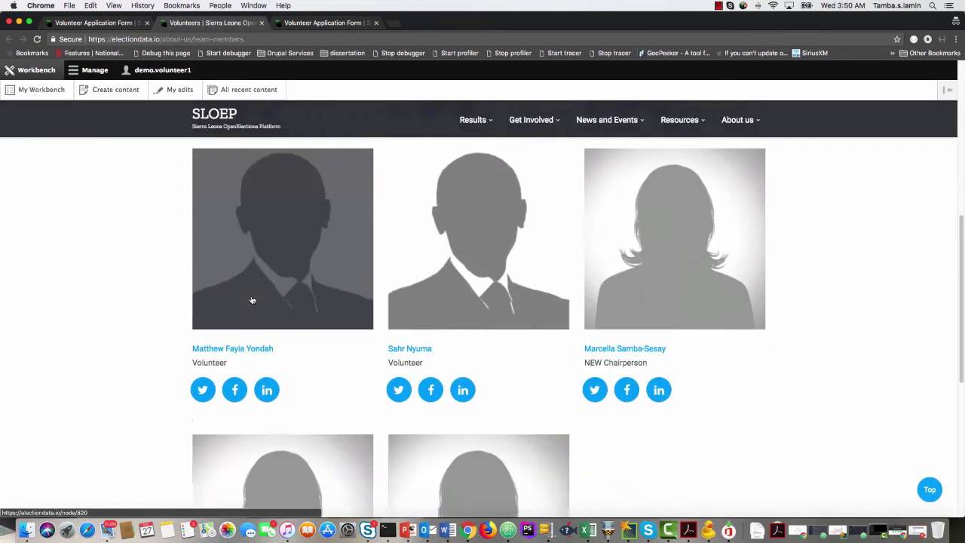
{"action": "scroll", "coordinate": [252, 300], "scroll_direction": "up", "scroll_amount": 6}
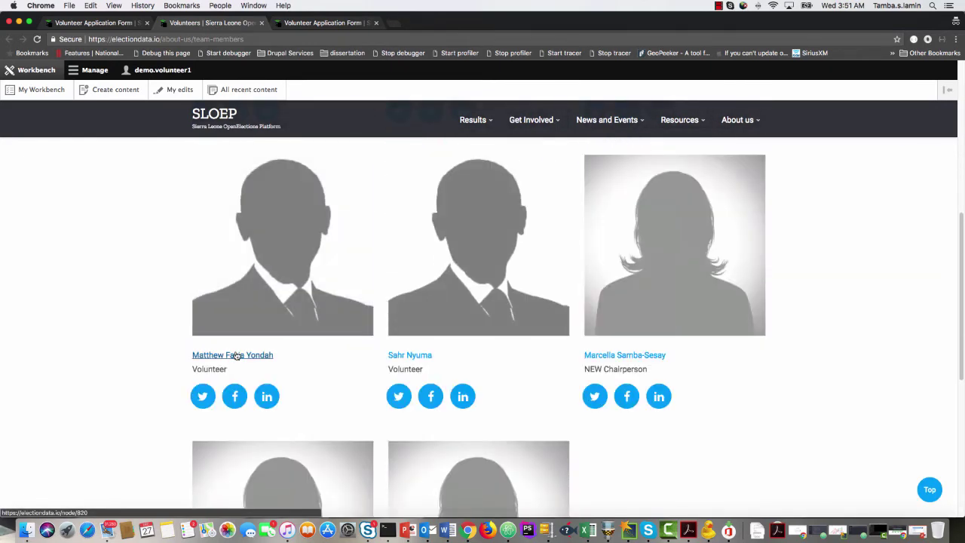
{"action": "left_click", "coordinate": [232, 355]}
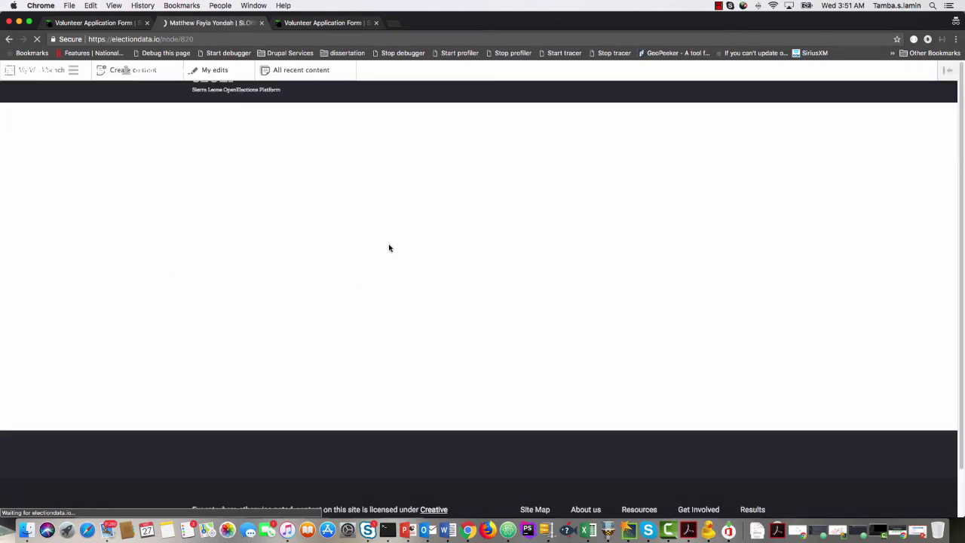
{"action": "scroll", "coordinate": [346, 284], "scroll_direction": "down", "scroll_amount": 2}
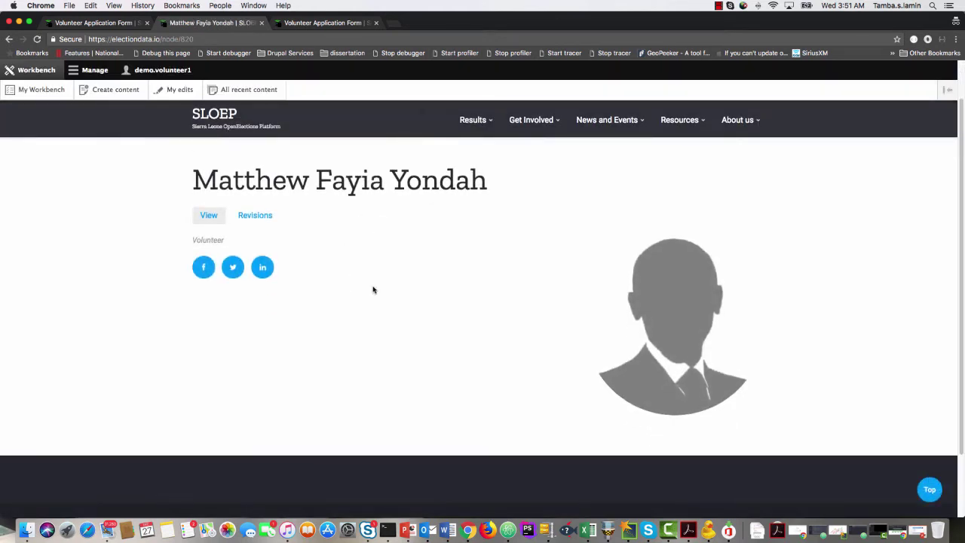
Back on the volunteer application form, enter 'No details' as the Brief Profile.
{"action": "left_click", "coordinate": [116, 23]}
{"action": "left_click", "coordinate": [266, 293]}
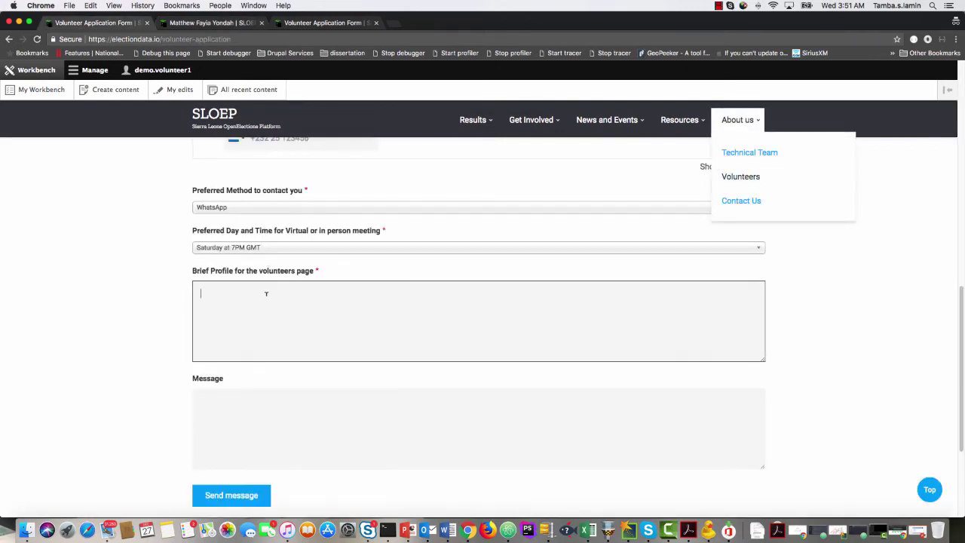
{"action": "scroll", "coordinate": [168, 226], "scroll_direction": "down", "scroll_amount": 2}
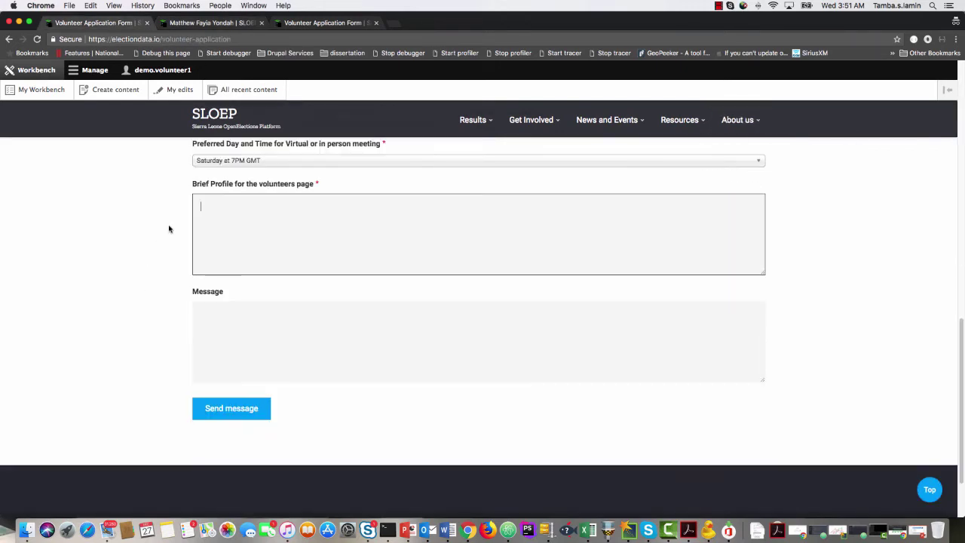
{"action": "left_click", "coordinate": [232, 342]}
{"action": "left_click", "coordinate": [256, 217]}
{"action": "type", "text": "No details"}
Write the Message 'Thank you and I will like to have a .edu.sl email please' and send the application.
{"action": "left_click", "coordinate": [280, 324]}
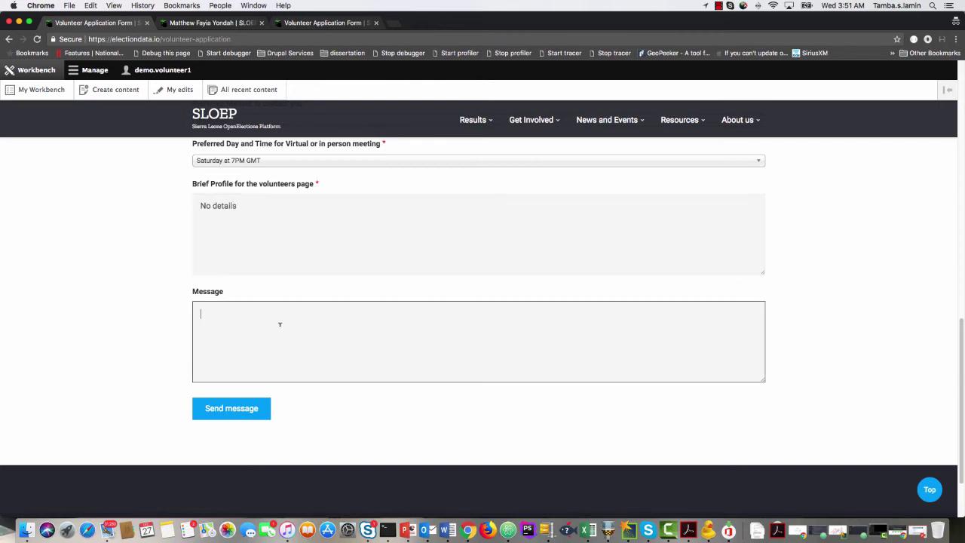
{"action": "type", "text": "Thank you and I will like to have a .edu.sl email"}
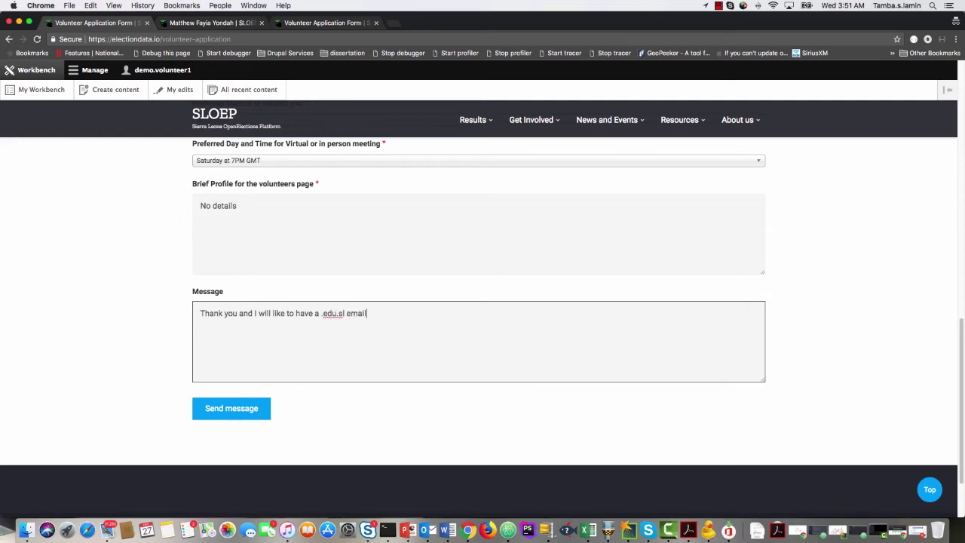
{"action": "type", "text": " please"}
{"action": "left_click", "coordinate": [237, 412]}
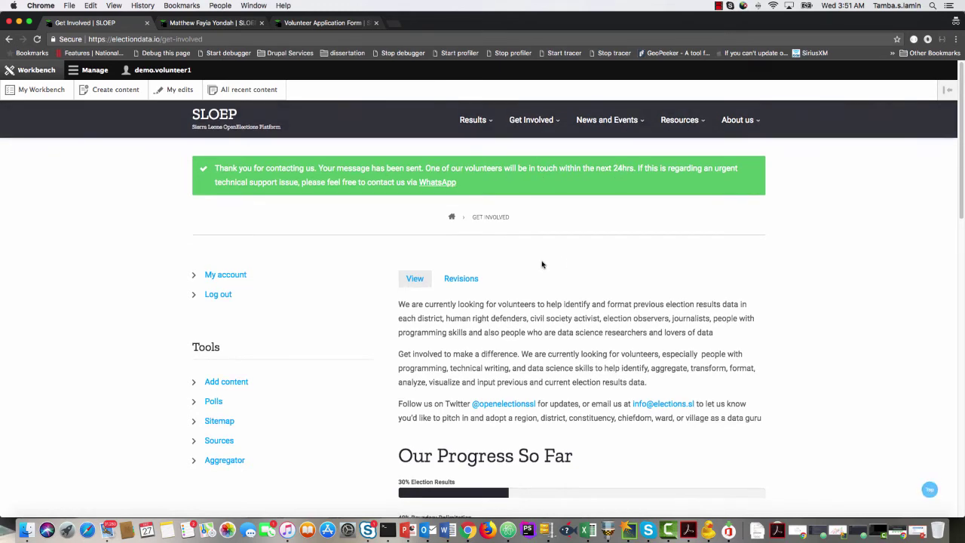
Go to Get Involved > Volunteer Documentation and scroll through its four Open Elections Data Platform videos.
{"action": "scroll", "coordinate": [540, 267], "scroll_direction": "down", "scroll_amount": 3}
{"action": "scroll", "coordinate": [527, 272], "scroll_direction": "up", "scroll_amount": 3}
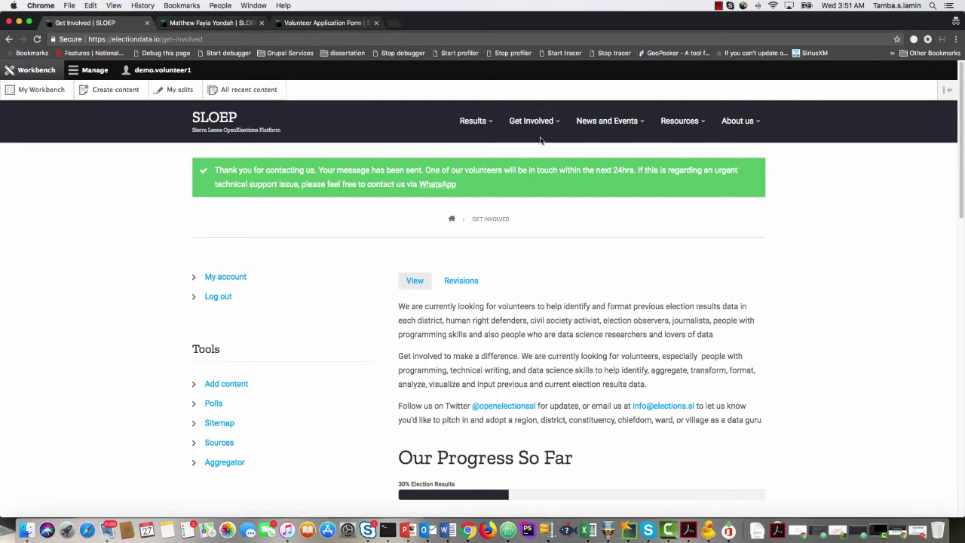
{"action": "left_click", "coordinate": [533, 122]}
{"action": "scroll", "coordinate": [517, 280], "scroll_direction": "down", "scroll_amount": 2}
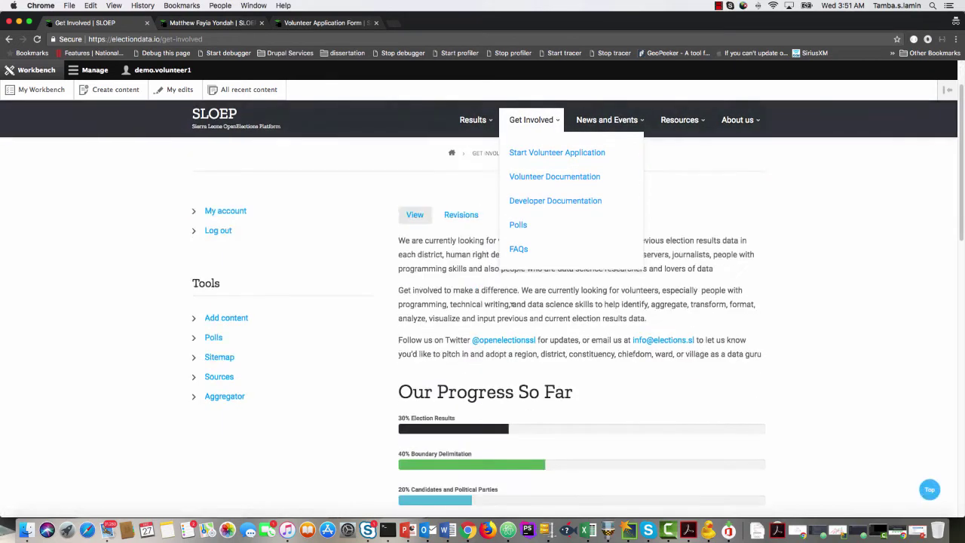
{"action": "scroll", "coordinate": [490, 375], "scroll_direction": "down", "scroll_amount": 12}
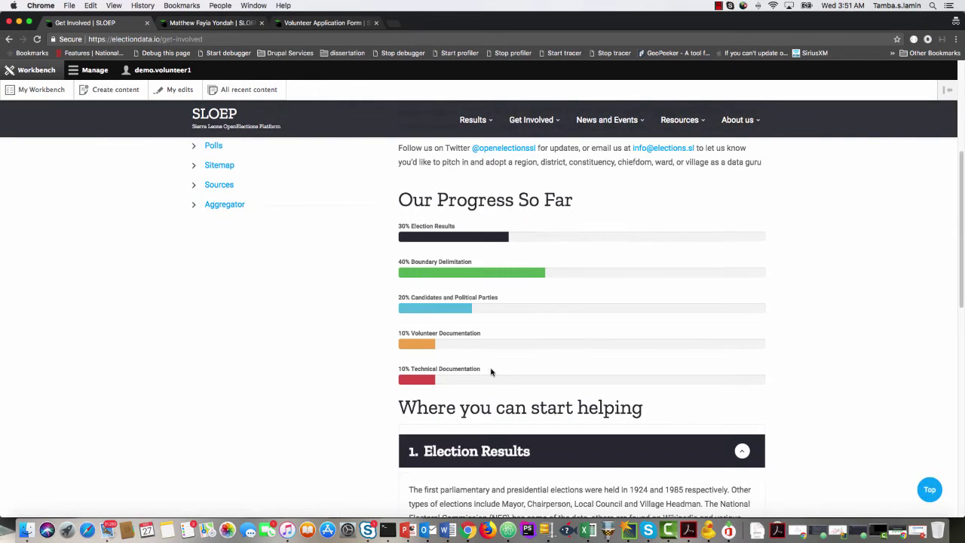
{"action": "scroll", "coordinate": [491, 371], "scroll_direction": "up", "scroll_amount": 14}
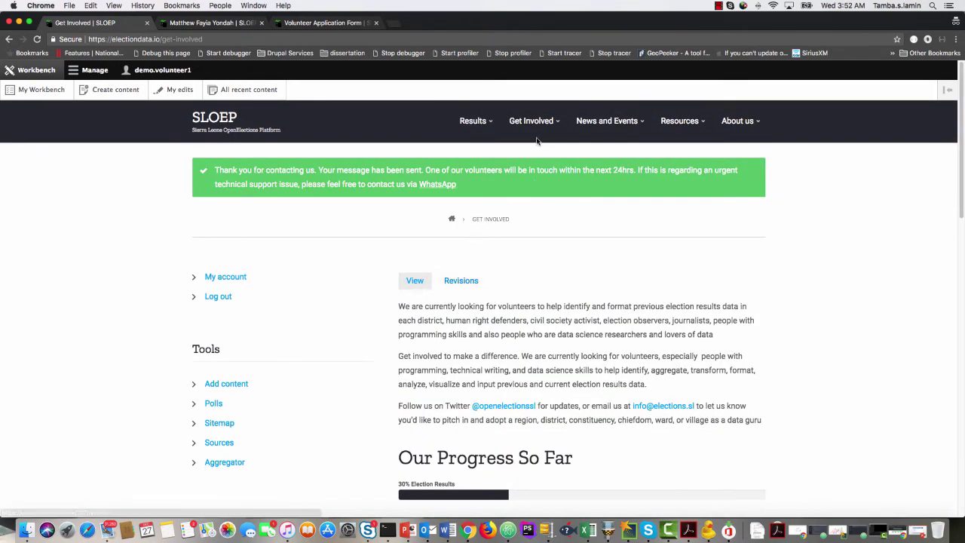
{"action": "mouse_move", "coordinate": [552, 124]}
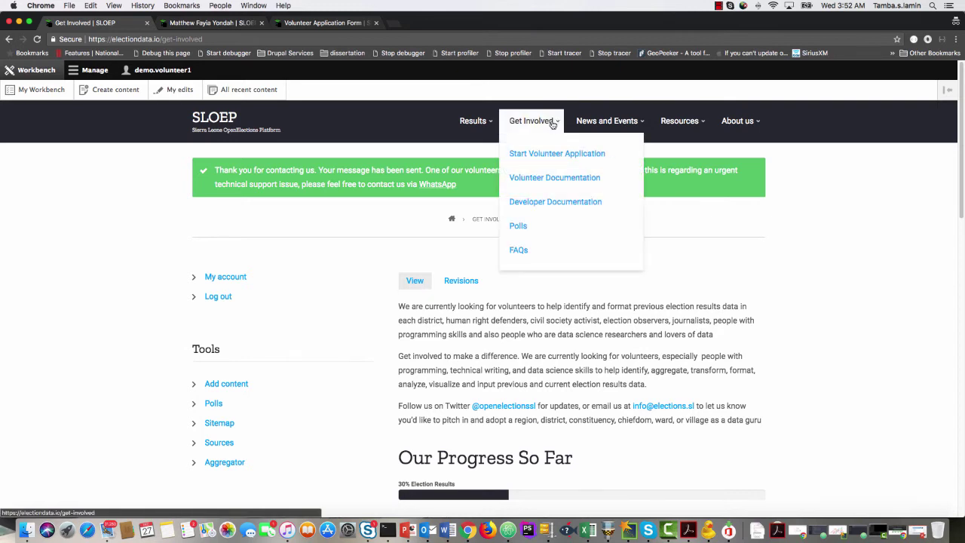
{"action": "left_click", "coordinate": [548, 178]}
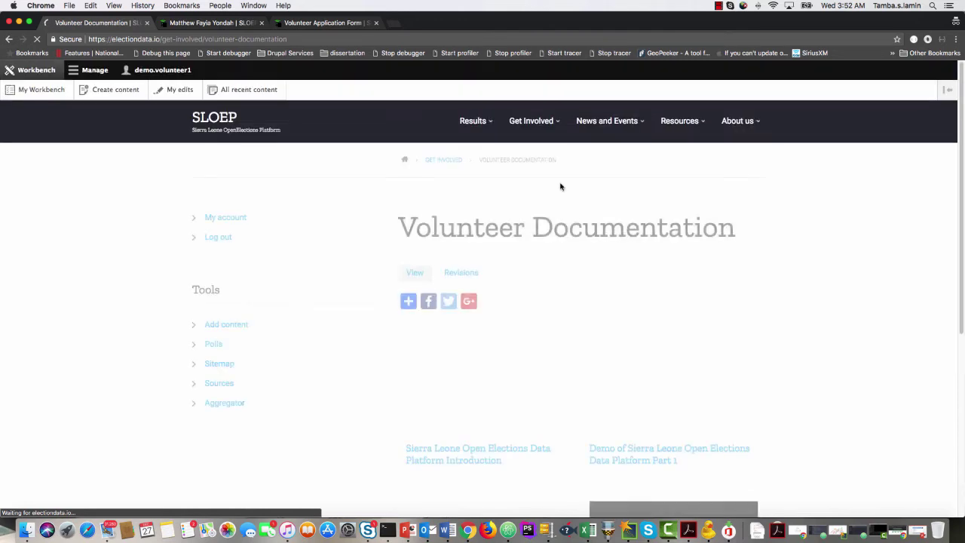
{"action": "scroll", "coordinate": [559, 199], "scroll_direction": "down", "scroll_amount": 5}
{"action": "scroll", "coordinate": [558, 211], "scroll_direction": "down", "scroll_amount": 1}
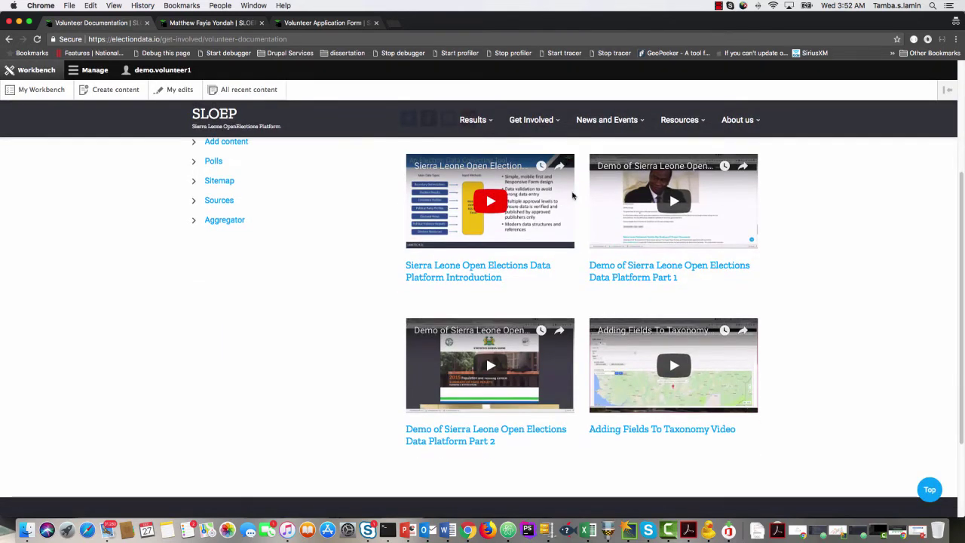
{"action": "scroll", "coordinate": [564, 288], "scroll_direction": "down", "scroll_amount": 5}
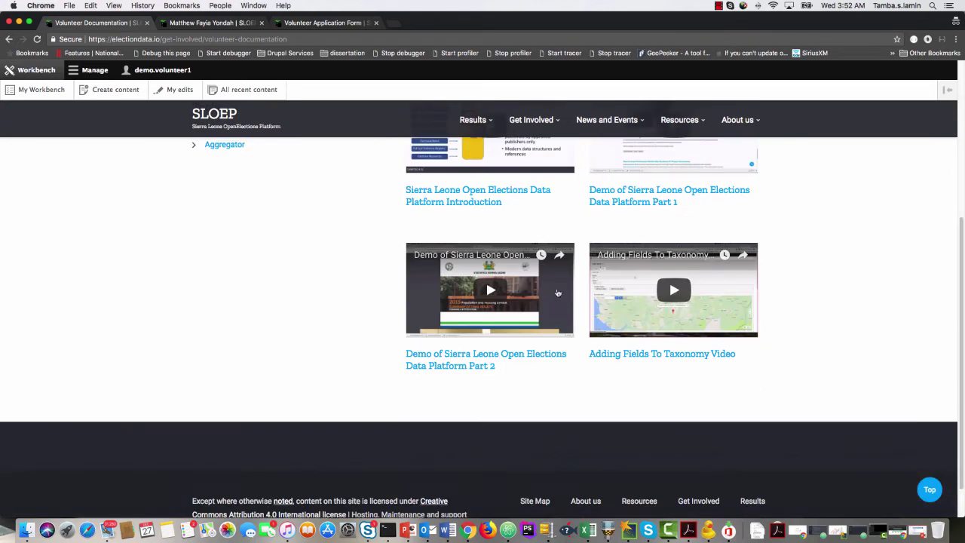
{"action": "left_click", "coordinate": [406, 531]}
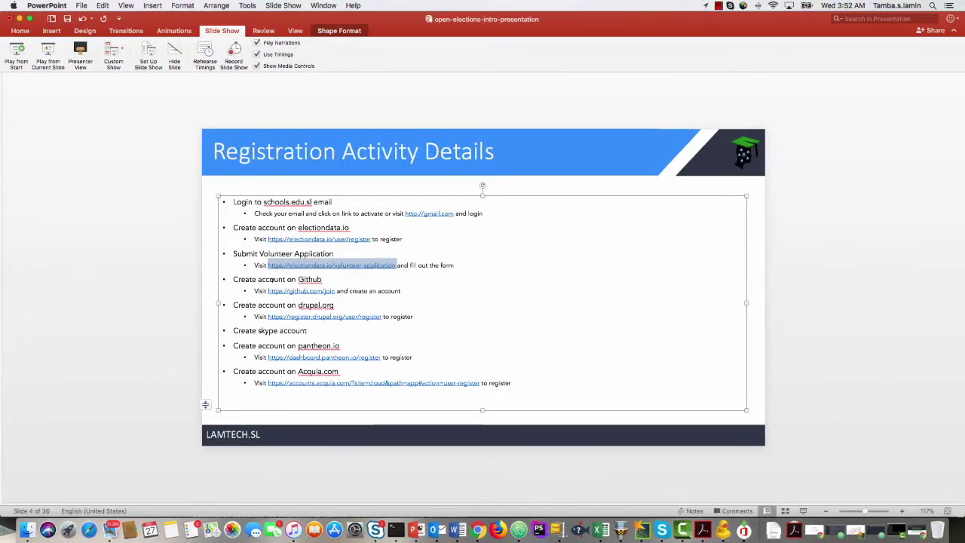
{"action": "double_click", "coordinate": [272, 280]}
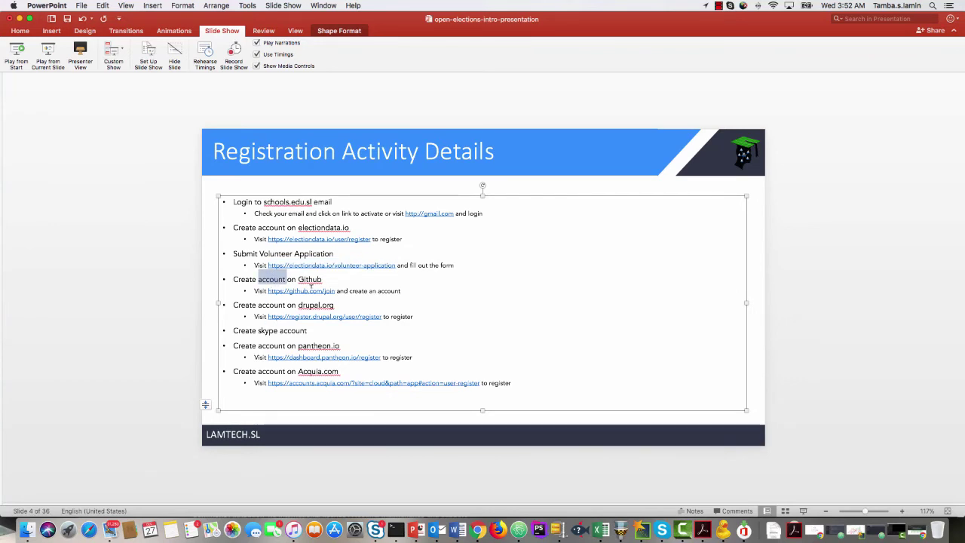
{"action": "left_click_drag", "start_coordinate": [335, 291], "coordinate": [267, 291]}
{"action": "key", "text": "super+c"}
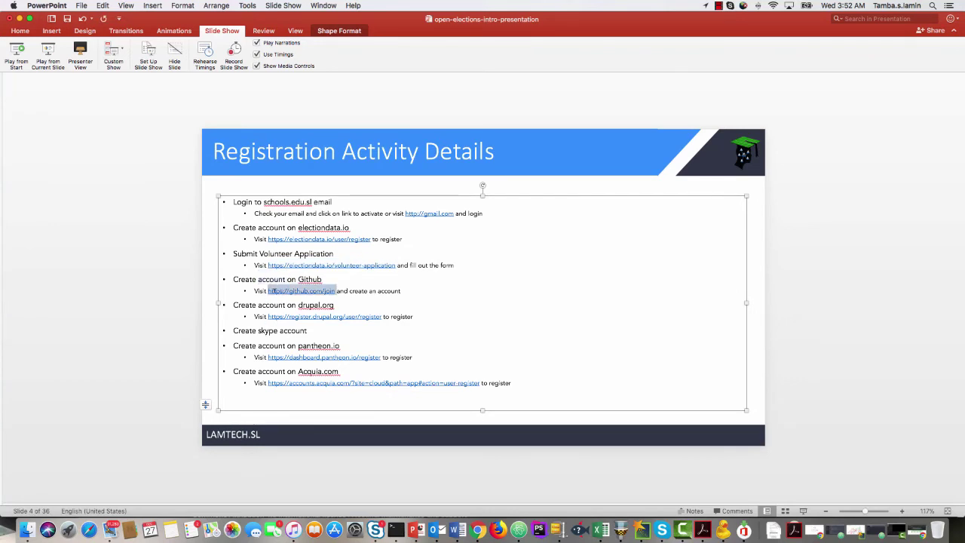
{"action": "left_click", "coordinate": [19, 18]}
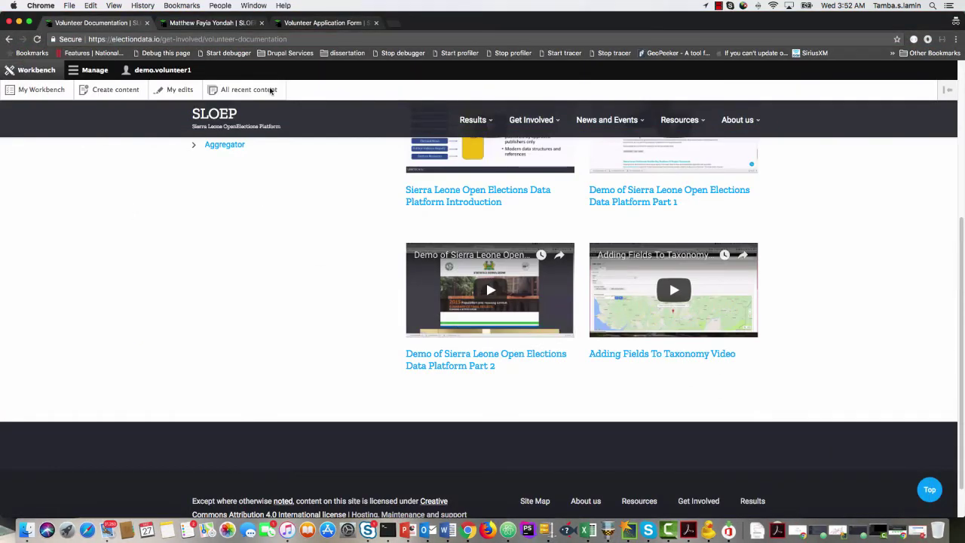
Load the pasted github.com/join sign-up page in a new Chrome tab.
{"action": "left_click", "coordinate": [392, 22]}
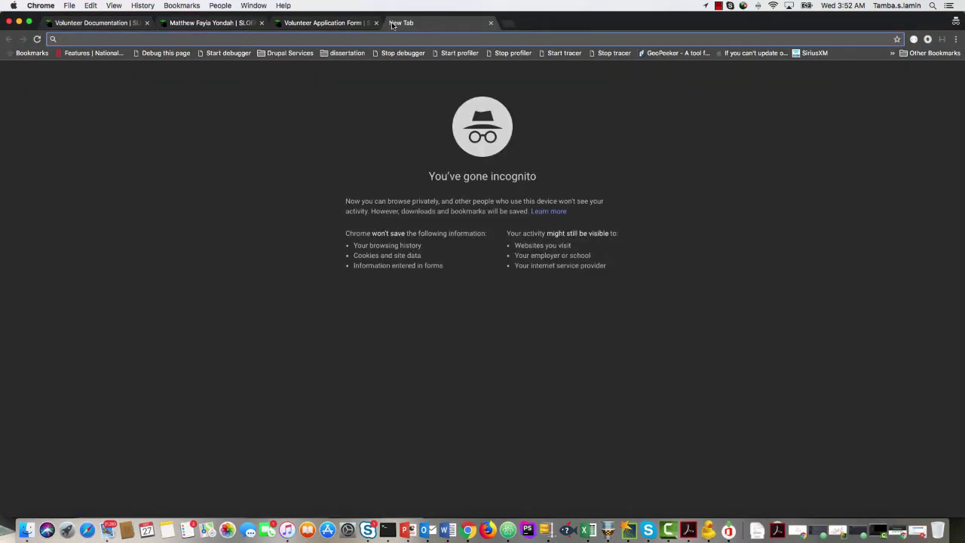
{"action": "key", "text": "super+v"}
{"action": "key", "text": "Return"}
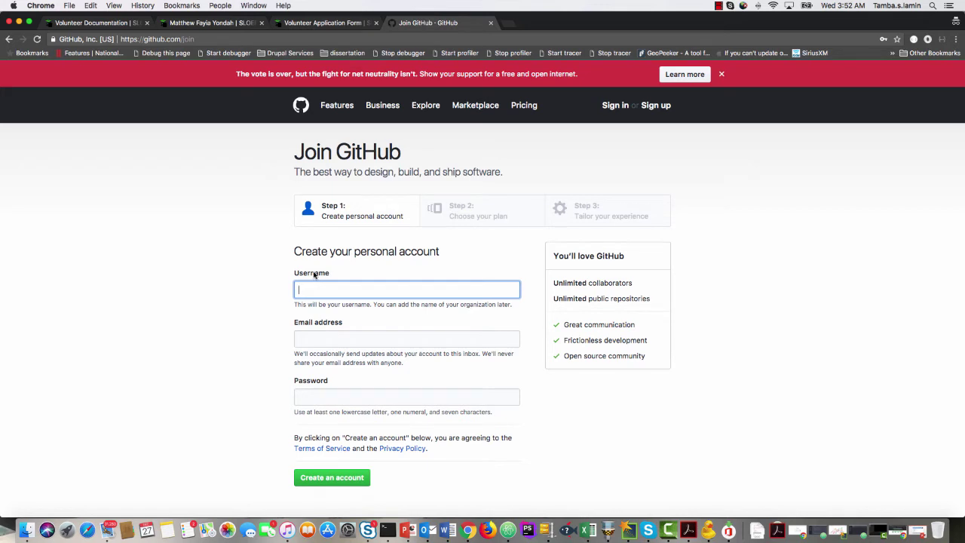
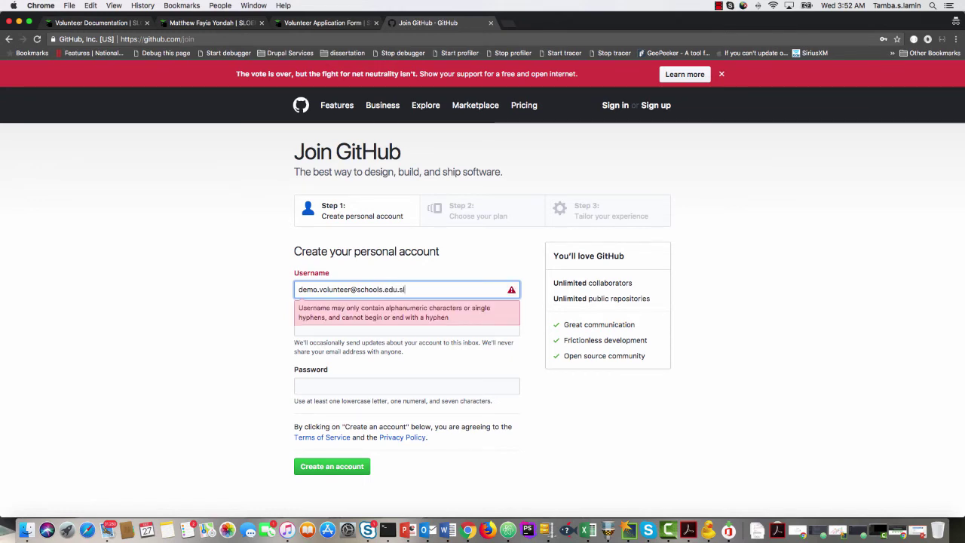
Enter the volunteer's e-mail as username, then edit it to a 'sloep' name without dot or domain.
{"action": "key", "text": "Tab"}
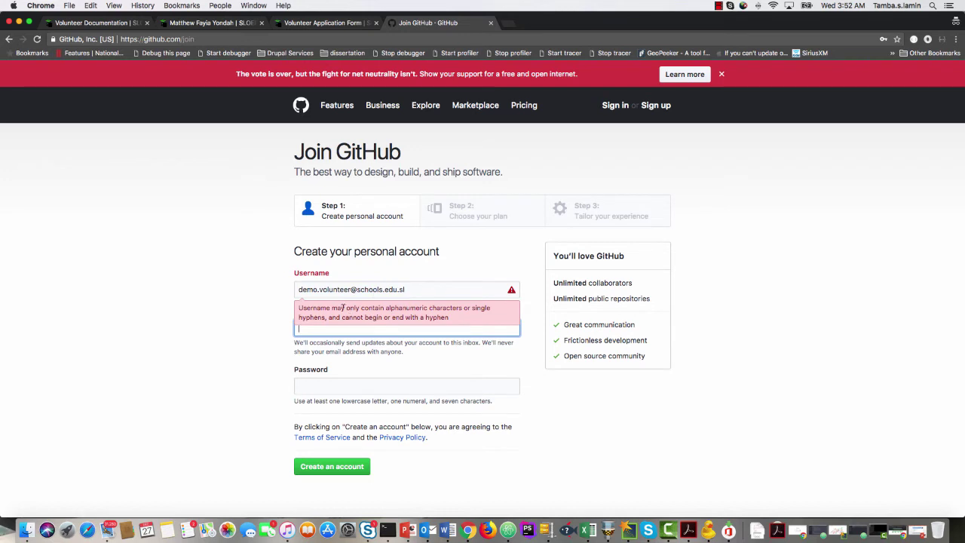
{"action": "left_click", "coordinate": [320, 289]}
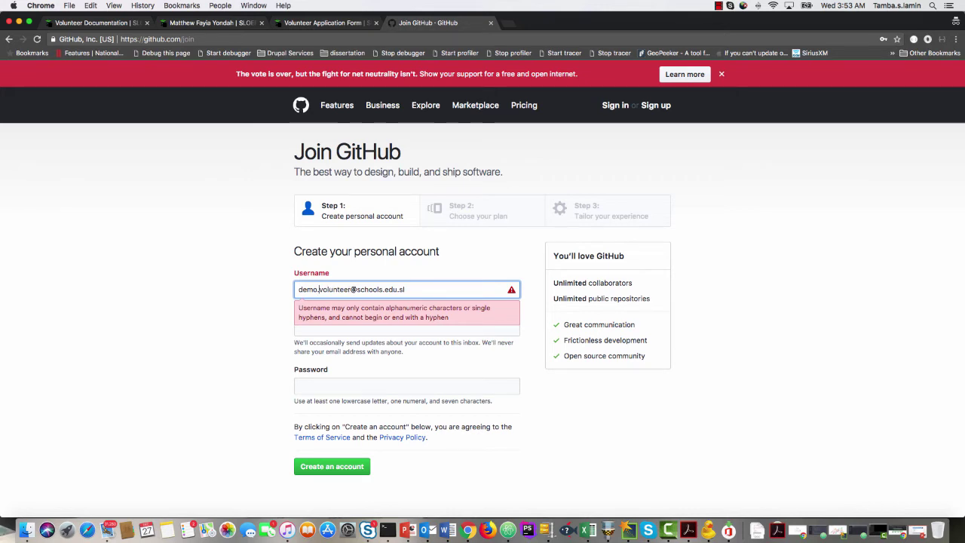
{"action": "key", "text": "BackSpace"}
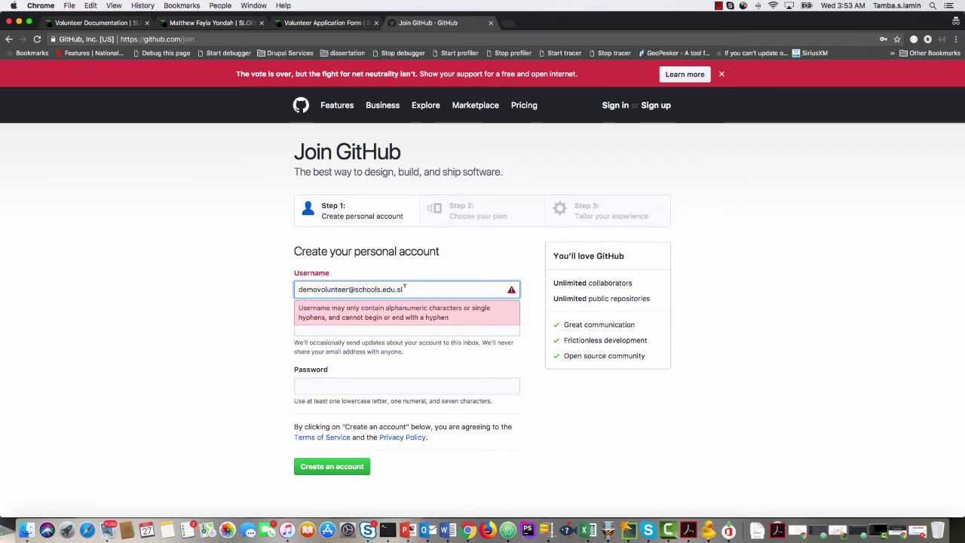
{"action": "left_click_drag", "start_coordinate": [348, 288], "coordinate": [422, 286]}
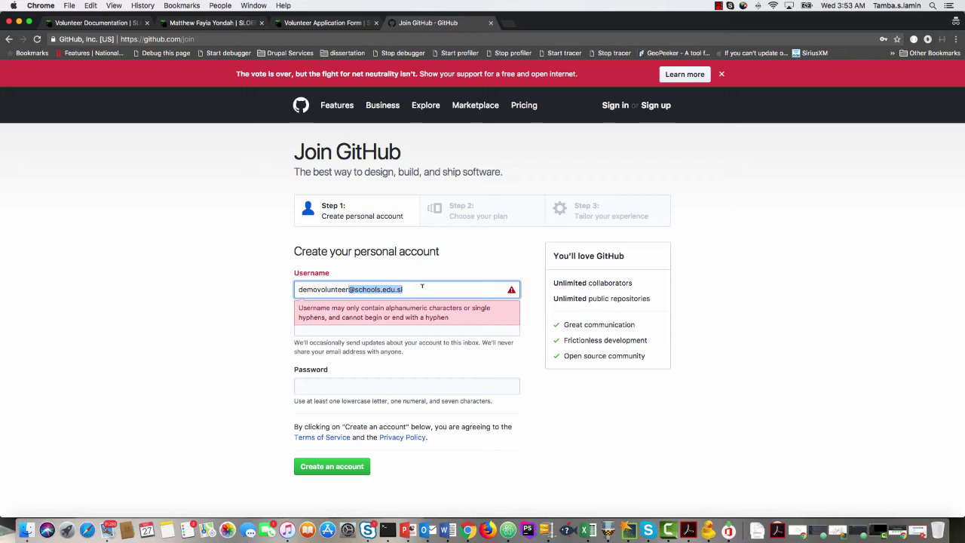
{"action": "left_click_drag", "start_coordinate": [318, 289], "coordinate": [287, 293]}
{"action": "type", "text": "sloep"}
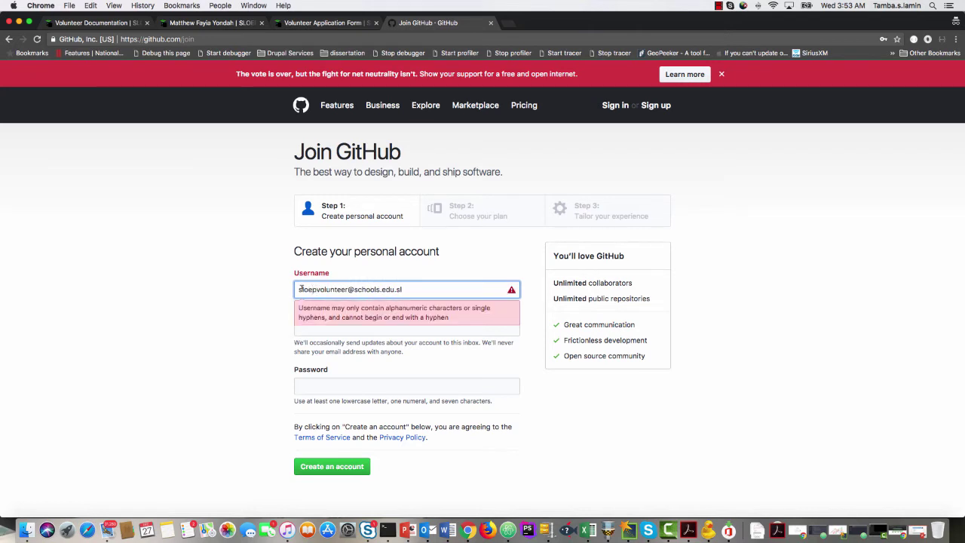
{"action": "left_click_drag", "start_coordinate": [347, 290], "coordinate": [452, 283]}
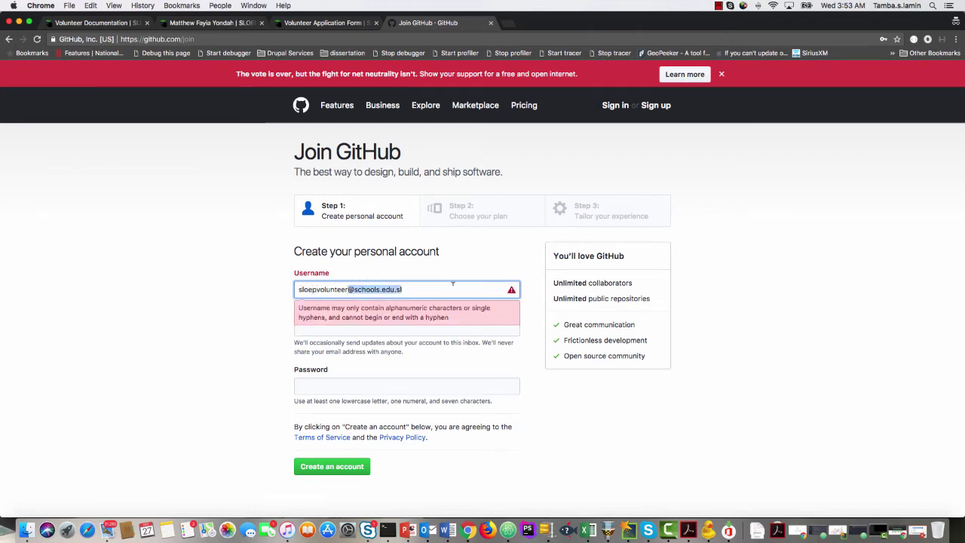
{"action": "key", "text": "BackSpace"}
Enter the account e-mail address and a password, then create the GitHub account.
{"action": "left_click", "coordinate": [344, 336]}
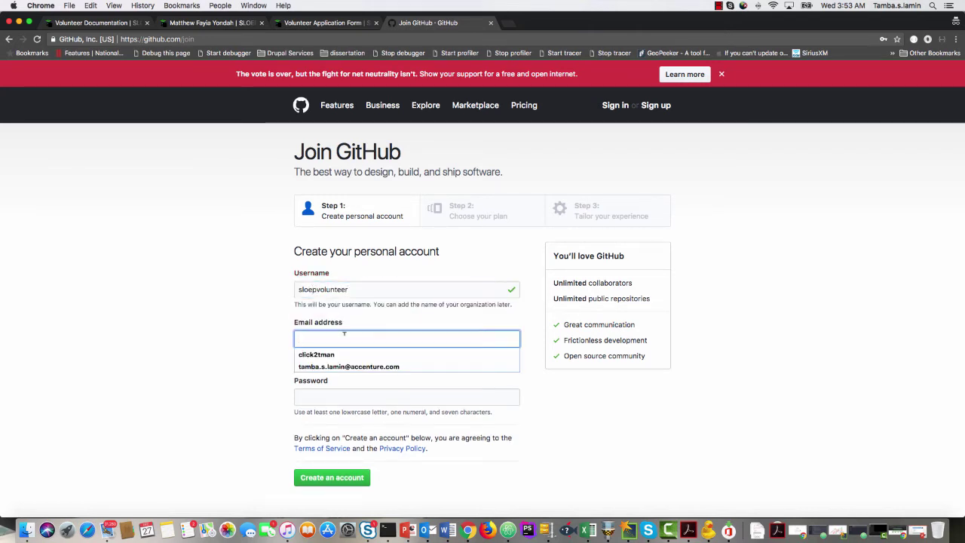
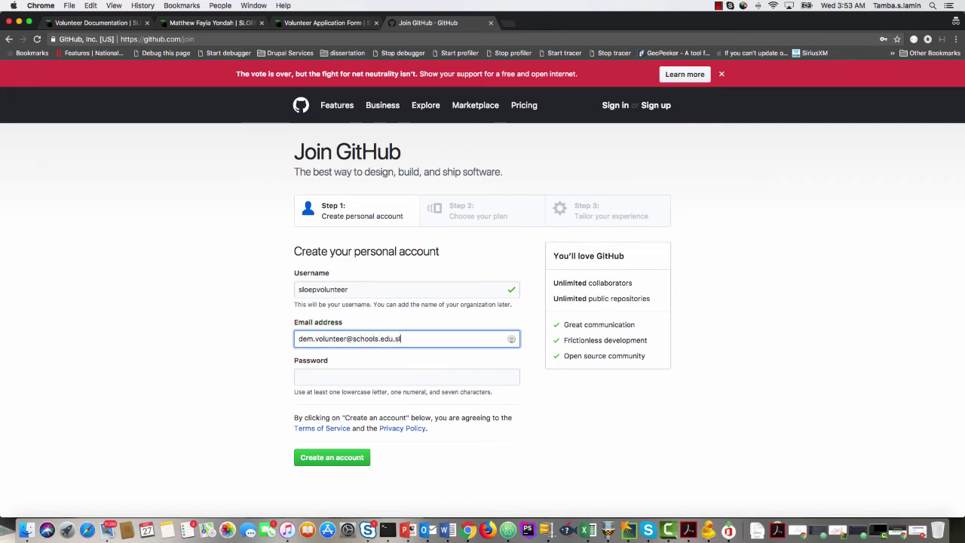
{"action": "left_click", "coordinate": [314, 394]}
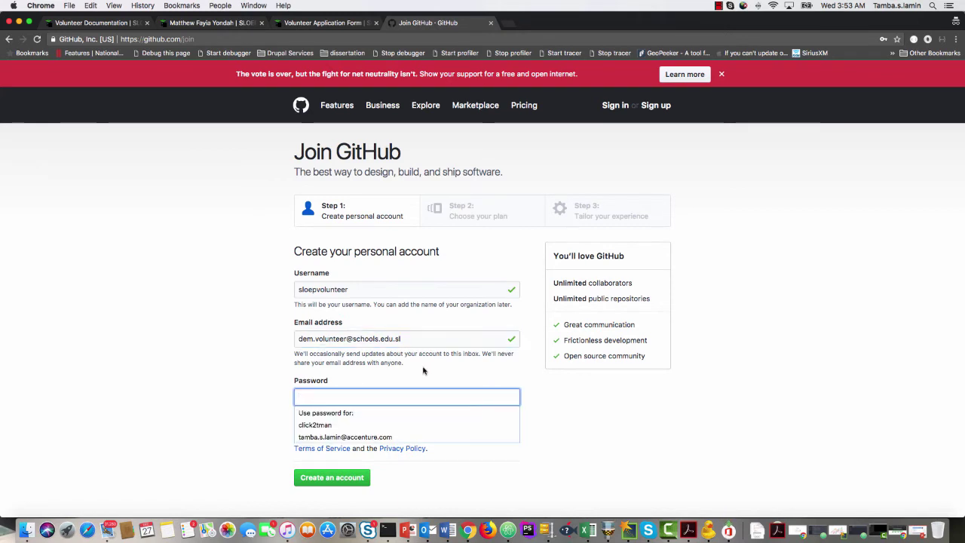
{"action": "type", "text": "S*******"}
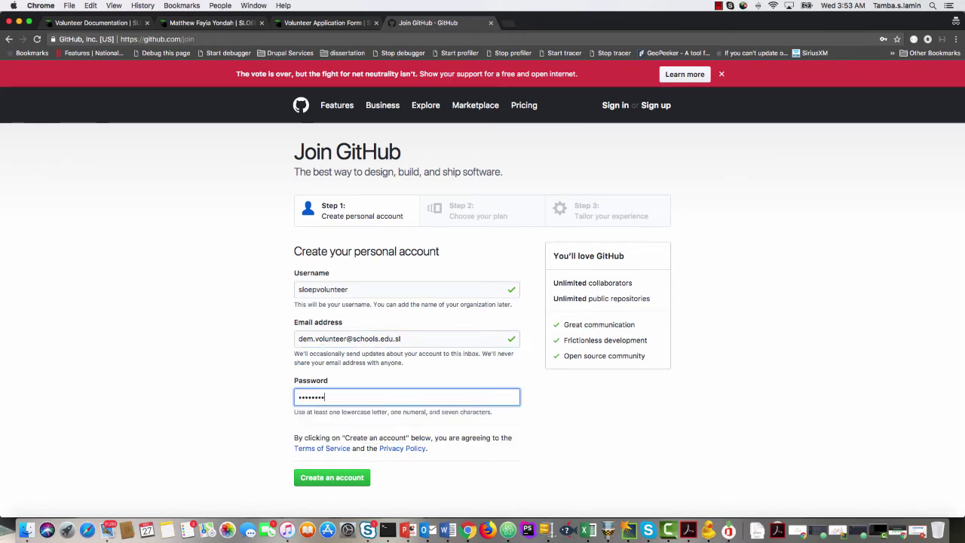
{"action": "type", "text": "***"}
{"action": "left_click", "coordinate": [333, 478]}
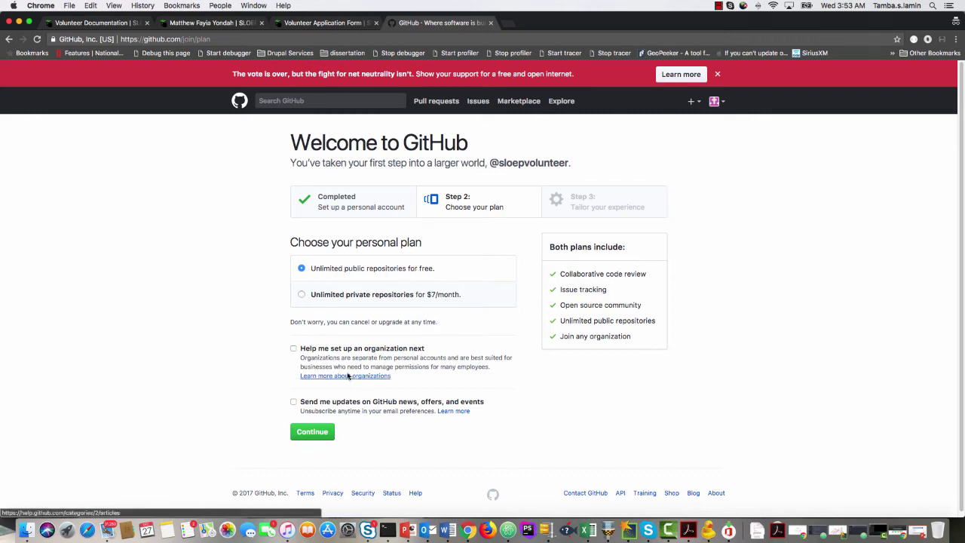
Keep the free plan and answer the survey: School projects, totally new to programming, student.
{"action": "left_click", "coordinate": [326, 438]}
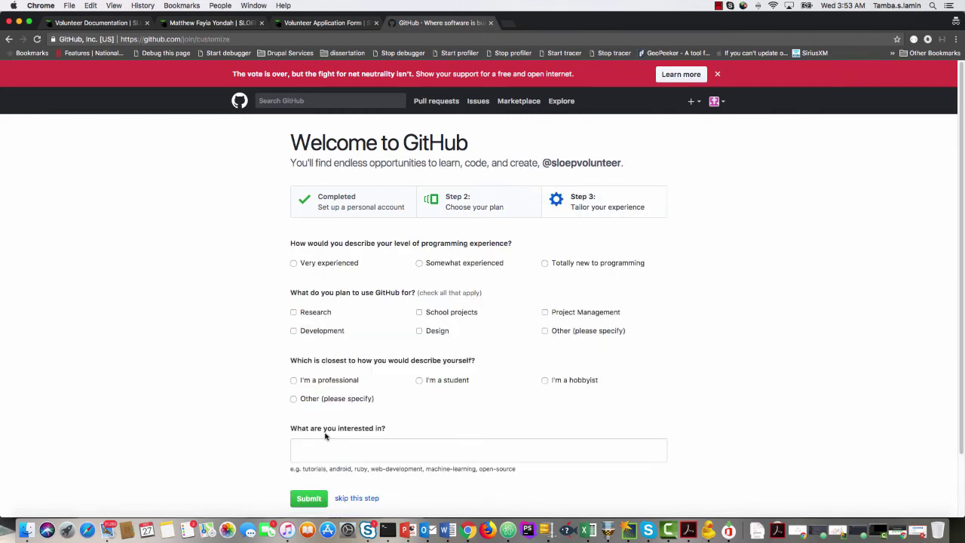
{"action": "scroll", "coordinate": [279, 358], "scroll_direction": "down", "scroll_amount": 1}
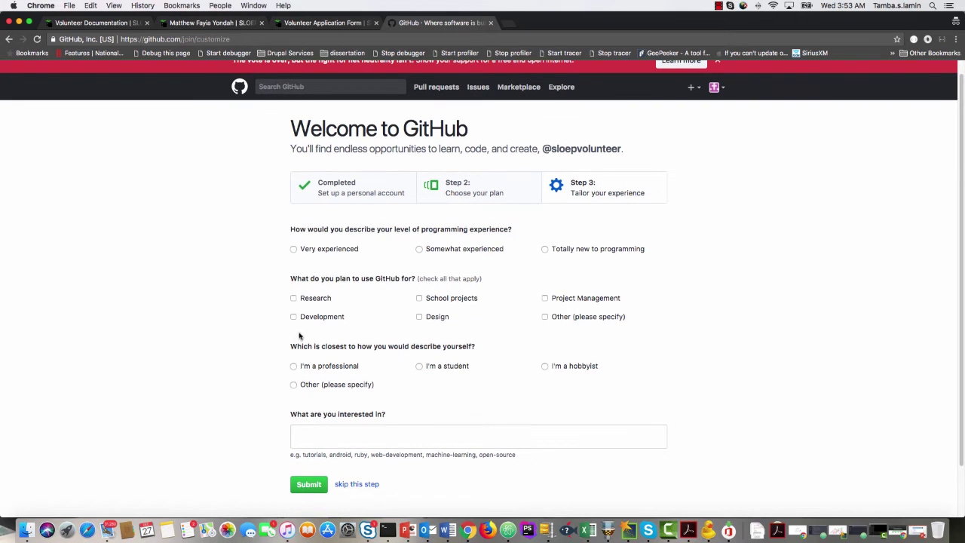
{"action": "left_click", "coordinate": [444, 303]}
{"action": "left_click", "coordinate": [597, 253]}
{"action": "left_click", "coordinate": [444, 368]}
Add php as an interest and submit the survey to reach the dashboard.
{"action": "scroll", "coordinate": [392, 361], "scroll_direction": "down", "scroll_amount": 2}
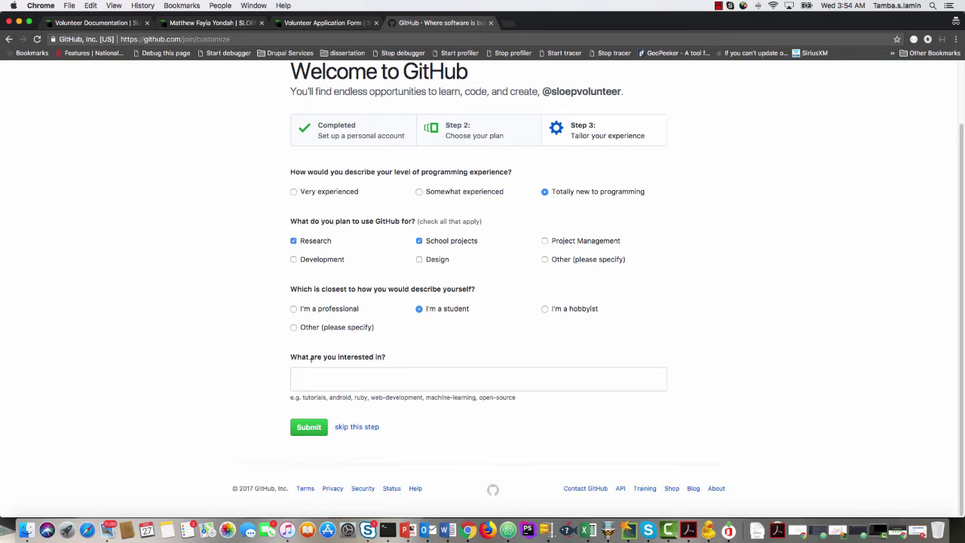
{"action": "left_click", "coordinate": [356, 377]}
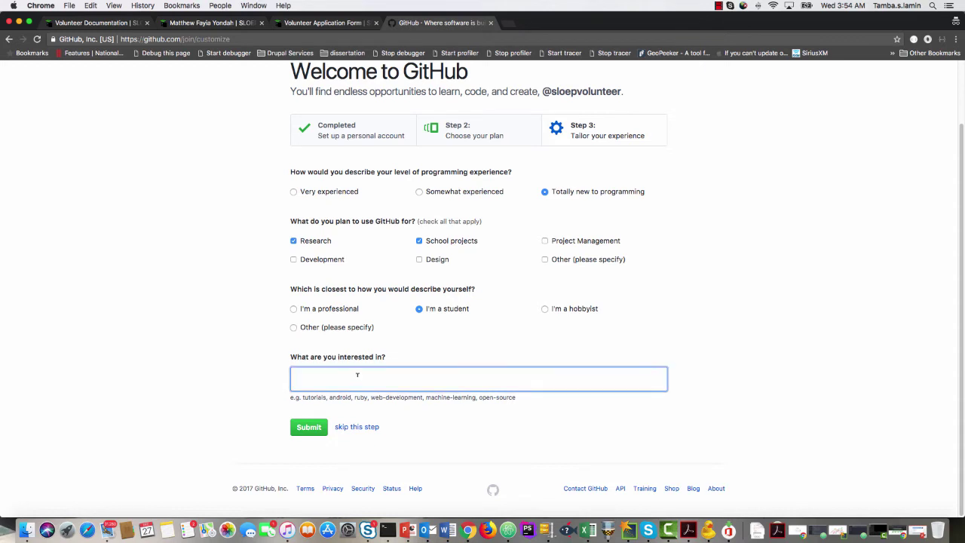
{"action": "type", "text": "php"}
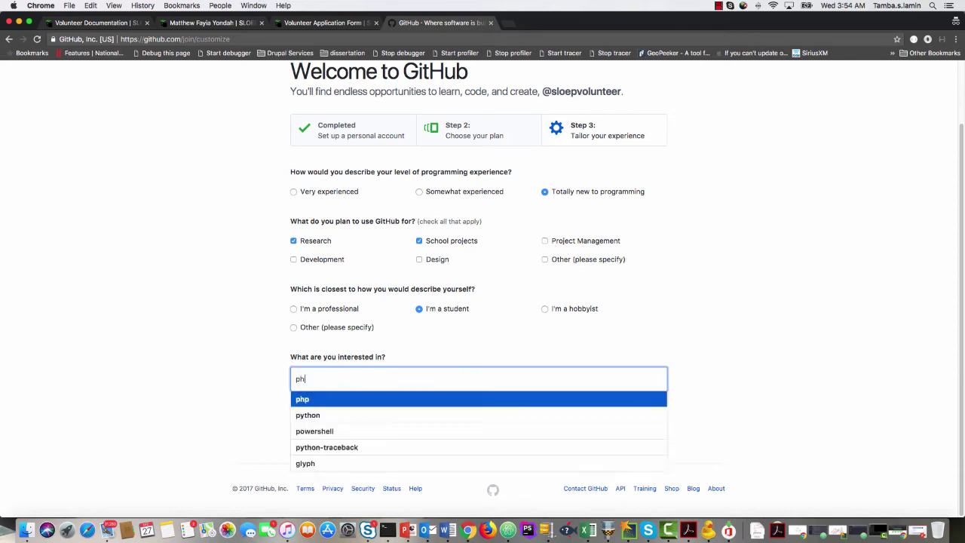
{"action": "left_click", "coordinate": [367, 398]}
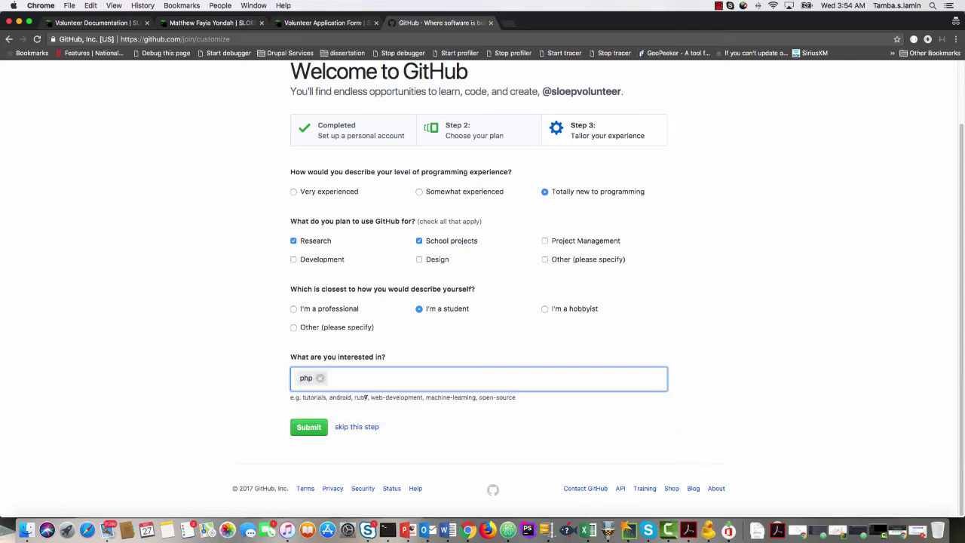
{"action": "left_click", "coordinate": [315, 428]}
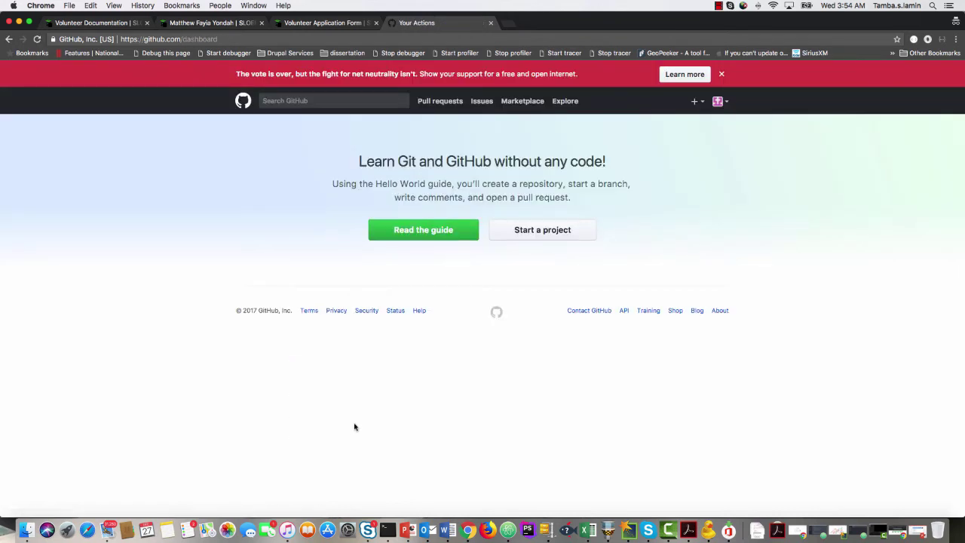
{"action": "left_click", "coordinate": [724, 104]}
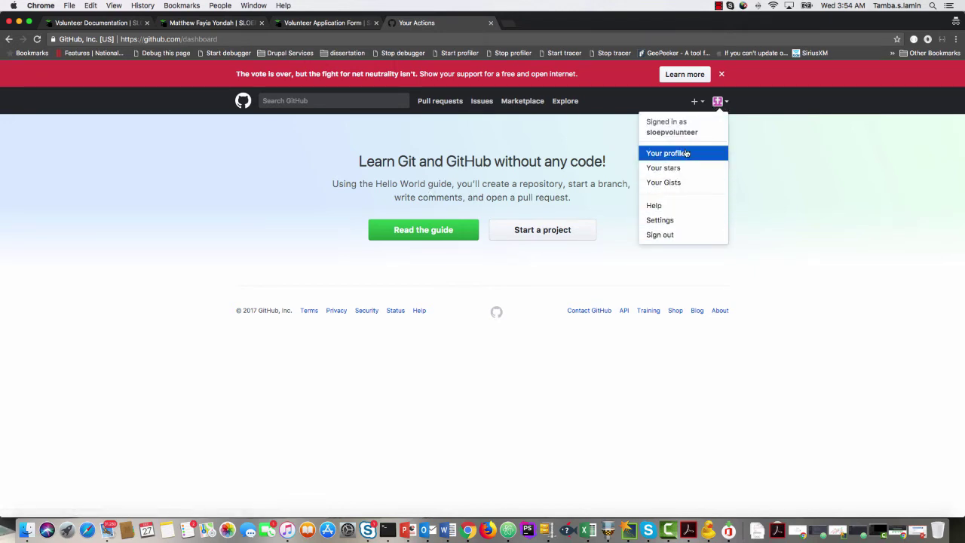
From your profile page, open the public profile settings and enter a display name.
{"action": "left_click", "coordinate": [684, 154]}
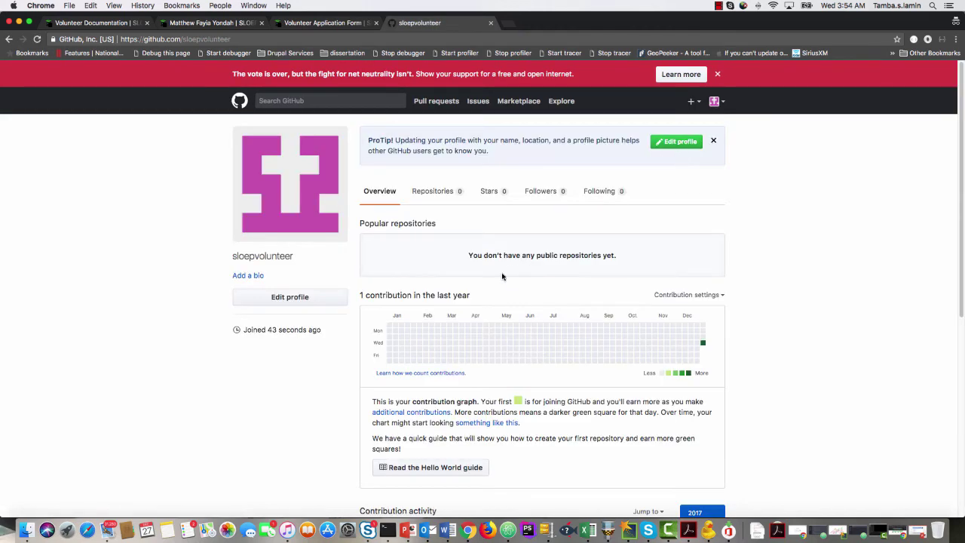
{"action": "scroll", "coordinate": [502, 274], "scroll_direction": "down", "scroll_amount": 5}
{"action": "scroll", "coordinate": [503, 275], "scroll_direction": "up", "scroll_amount": 5}
{"action": "left_click", "coordinate": [713, 141]}
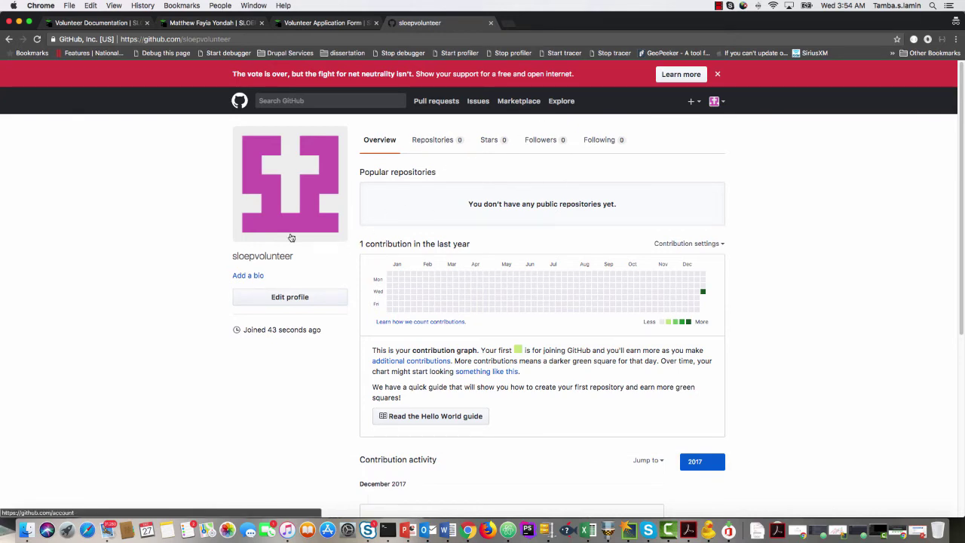
{"action": "left_click", "coordinate": [250, 276]}
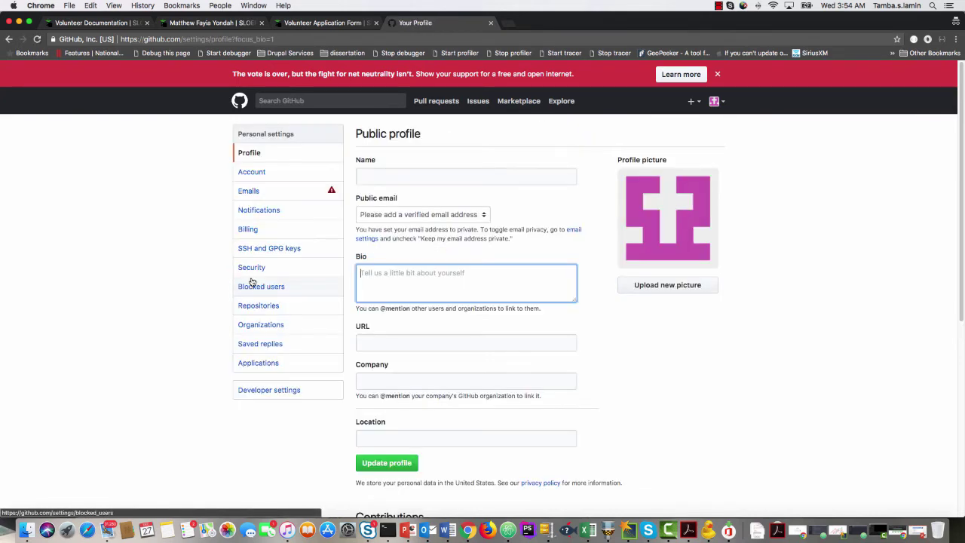
{"action": "left_click", "coordinate": [385, 174]}
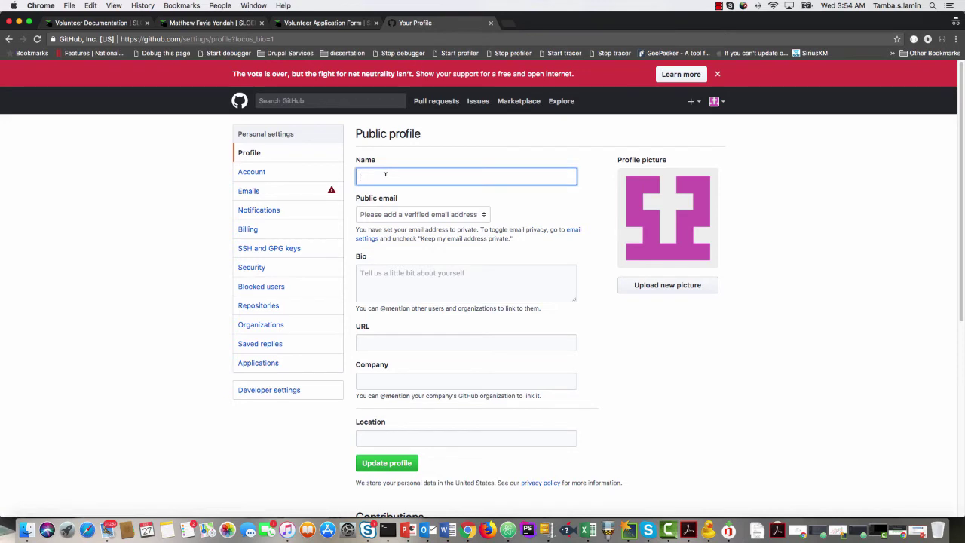
{"action": "type", "text": "Demo Volunteer"}
{"action": "left_click", "coordinate": [388, 275]}
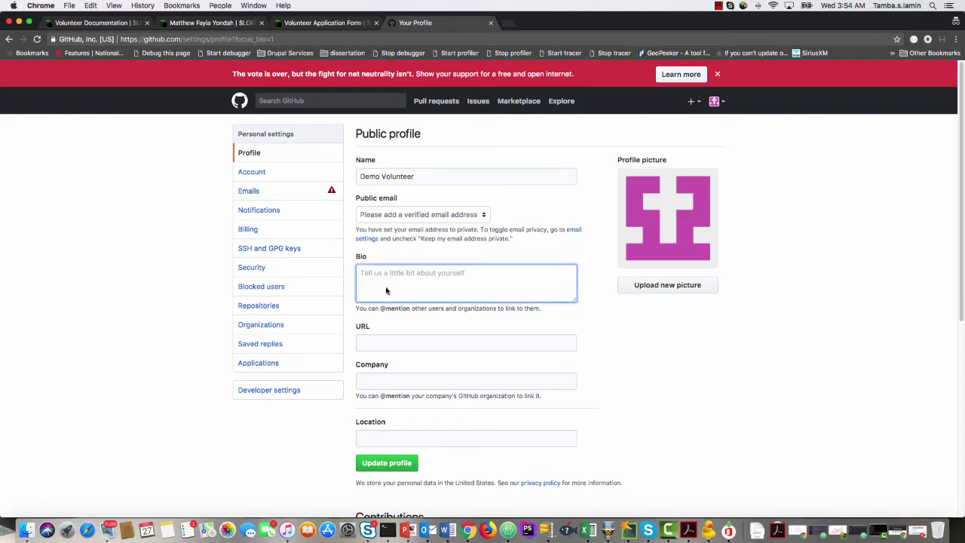
{"action": "scroll", "coordinate": [377, 305], "scroll_direction": "down", "scroll_amount": 2}
{"action": "scroll", "coordinate": [372, 341], "scroll_direction": "down", "scroll_amount": 1}
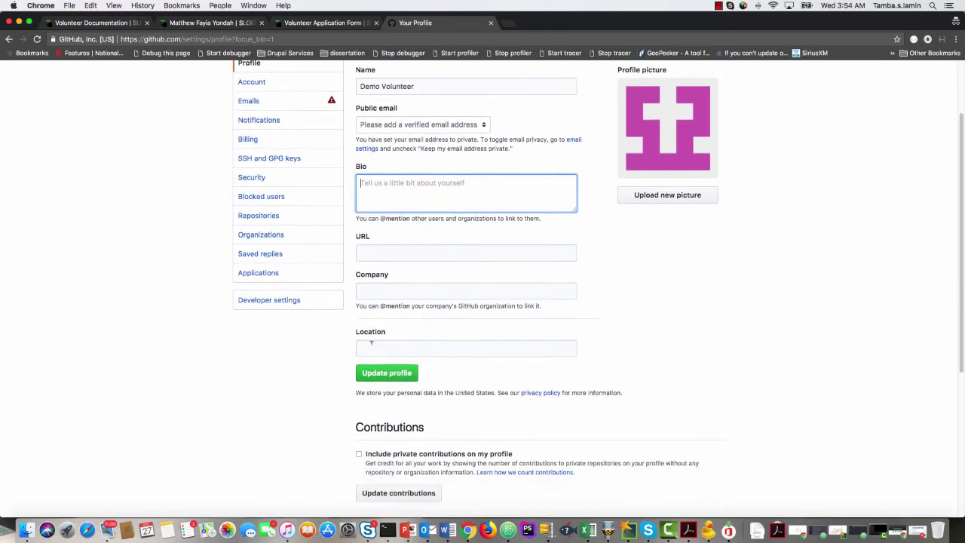
{"action": "left_click", "coordinate": [383, 287]}
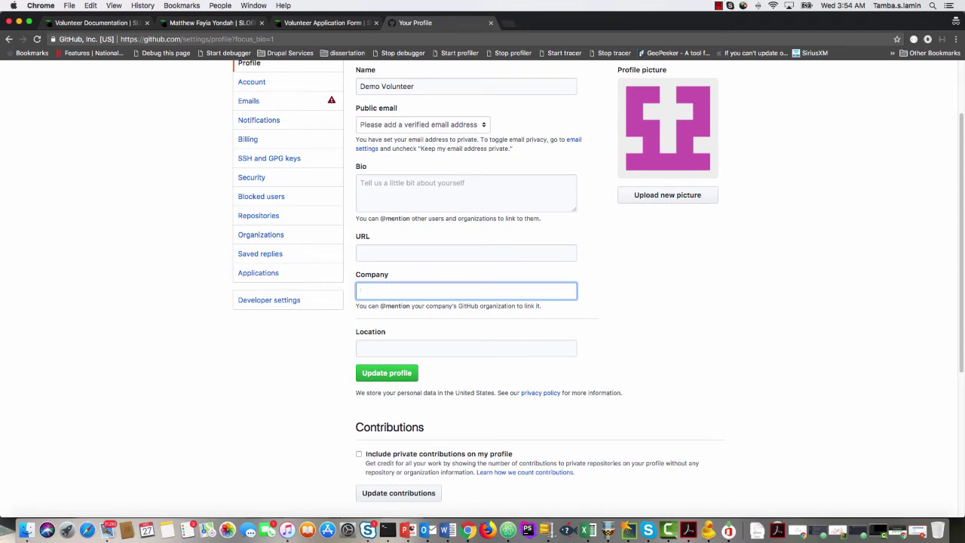
{"action": "type", "text": "LAM-TECH"}
{"action": "left_click", "coordinate": [407, 349]}
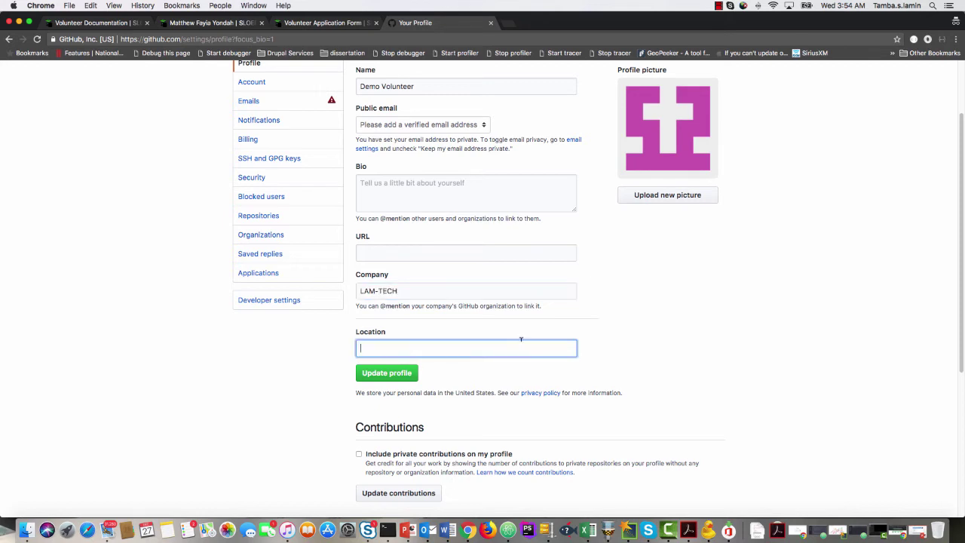
{"action": "type", "text": "Freetown"}
{"action": "left_click", "coordinate": [408, 259]}
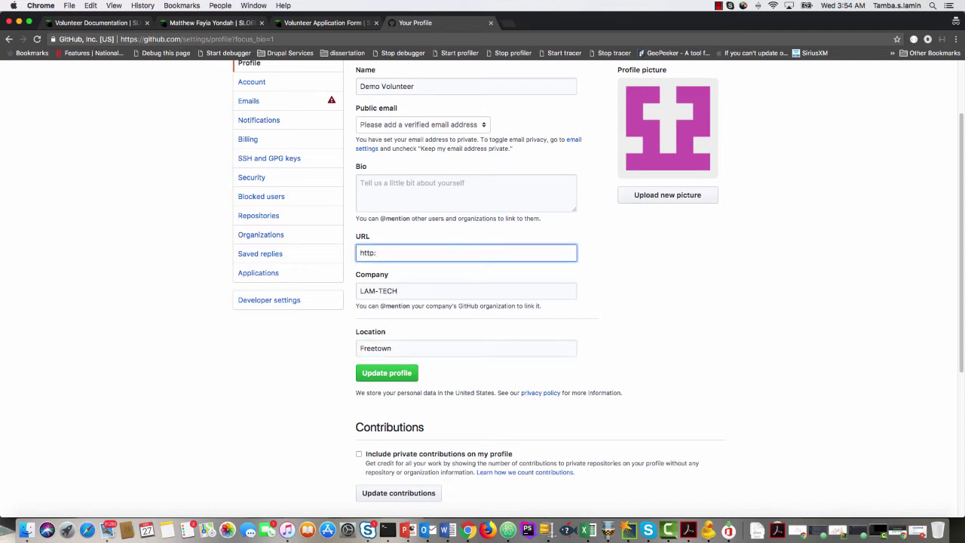
{"action": "type", "text": "https://lamtech.sl"}
{"action": "left_click", "coordinate": [386, 375]}
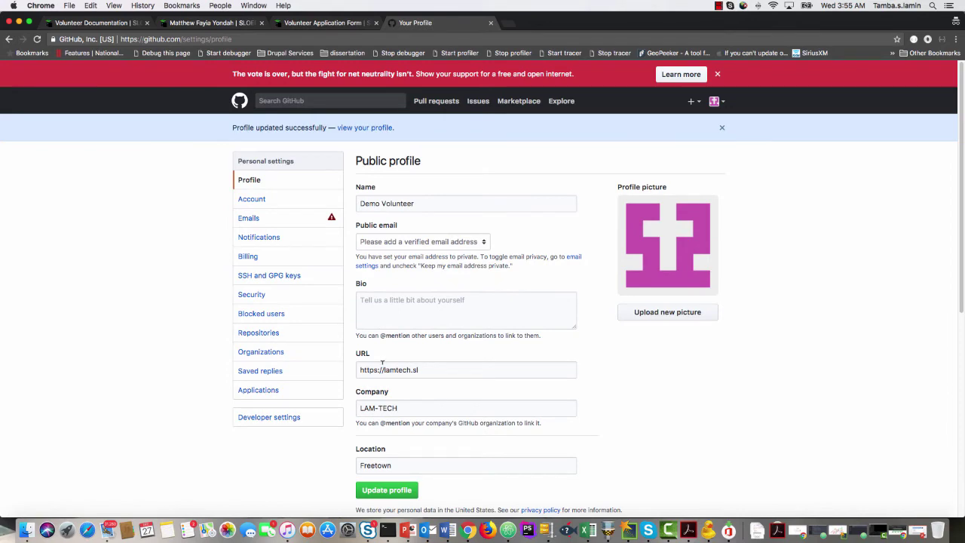
Check the Gmail inbox and Spam folder for new mail, then bring the GitHub profile window back.
{"action": "left_click", "coordinate": [19, 23]}
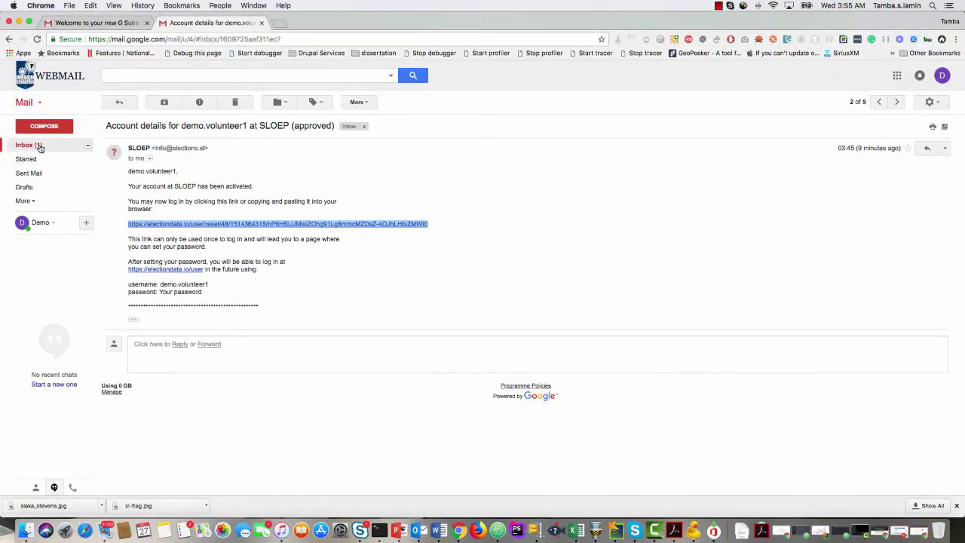
{"action": "left_click", "coordinate": [38, 145]}
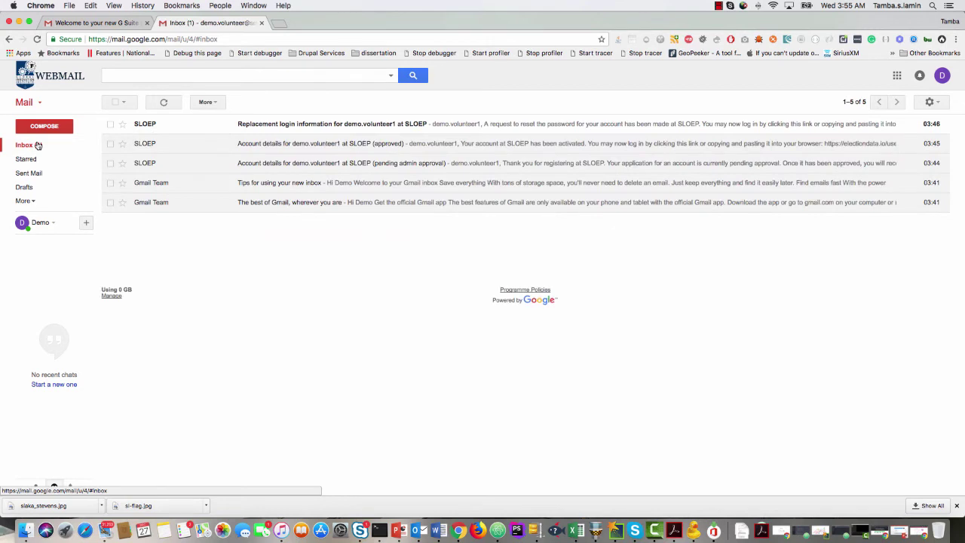
{"action": "left_click", "coordinate": [26, 201]}
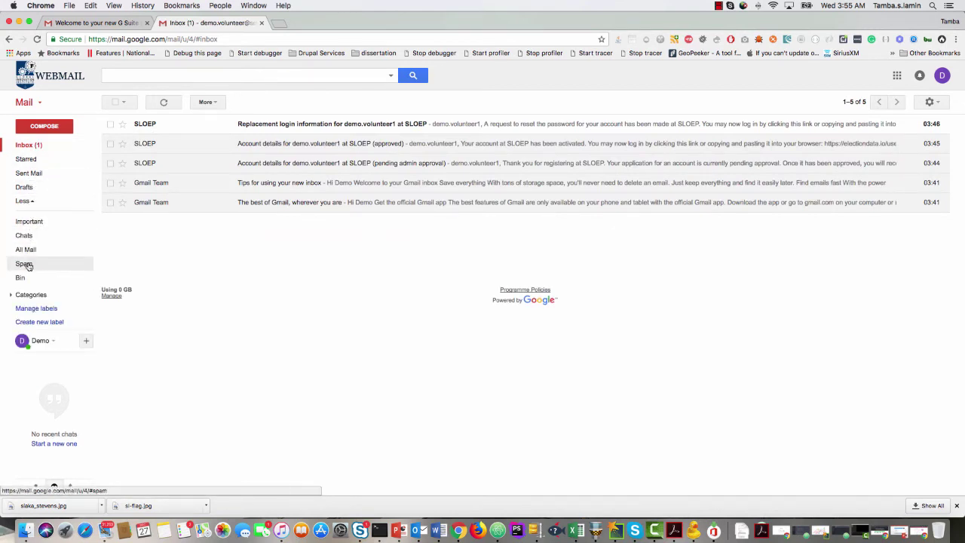
{"action": "left_click", "coordinate": [25, 263]}
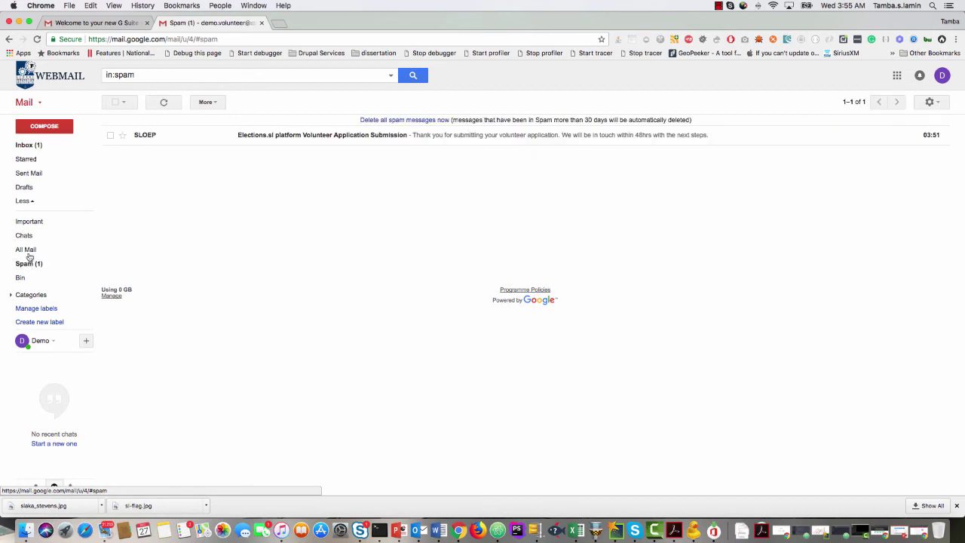
{"action": "left_click", "coordinate": [41, 147]}
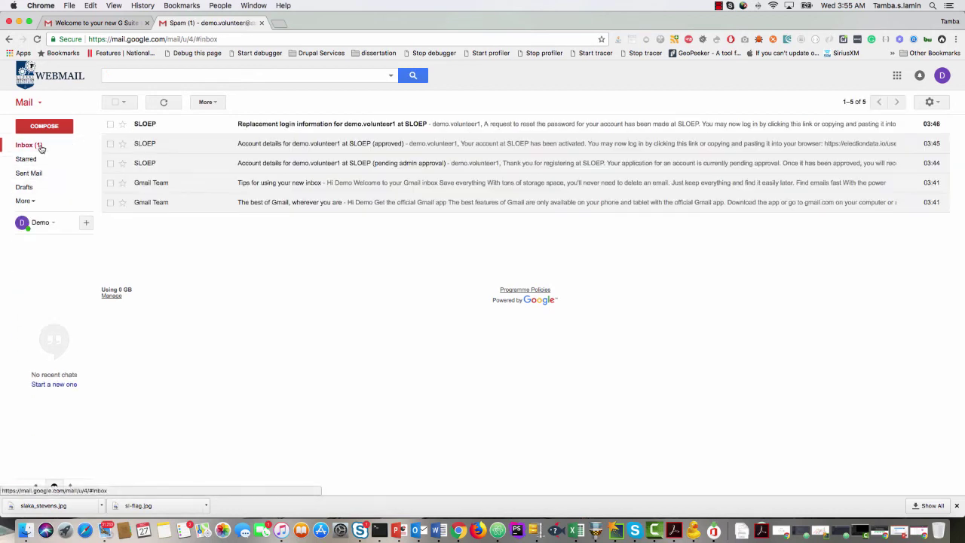
{"action": "left_click", "coordinate": [37, 40]}
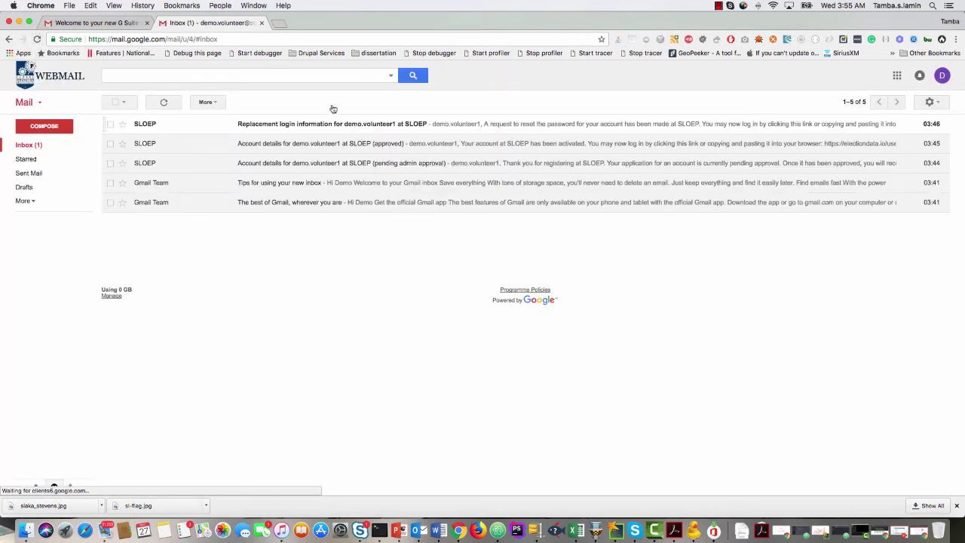
{"action": "right_click", "coordinate": [458, 530]}
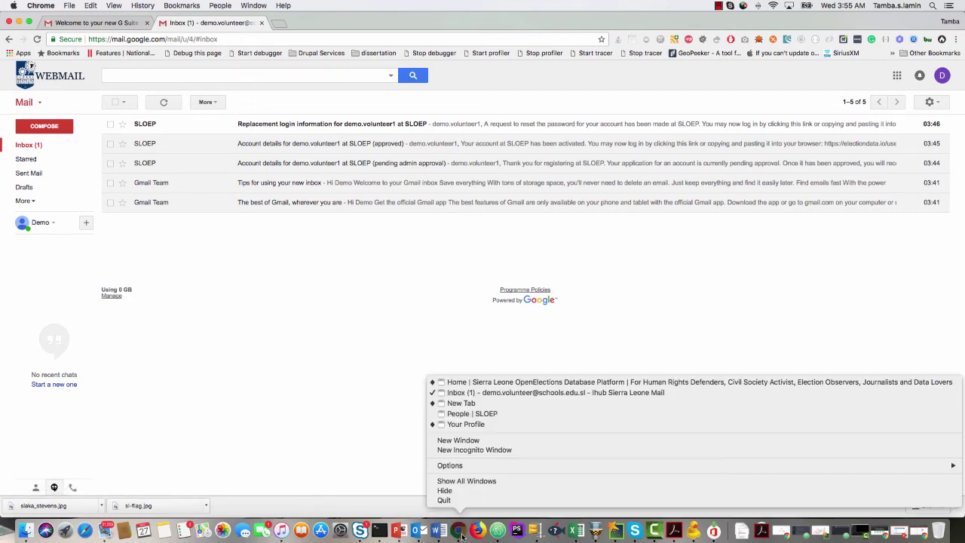
{"action": "left_click", "coordinate": [475, 424]}
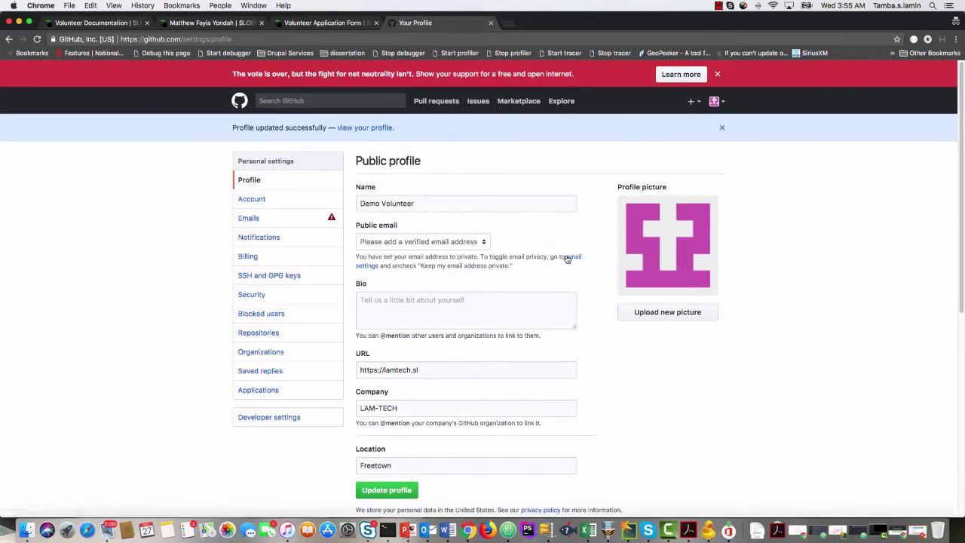
In email settings, add a second e-mail address and resend its verification email.
{"action": "left_click", "coordinate": [575, 257]}
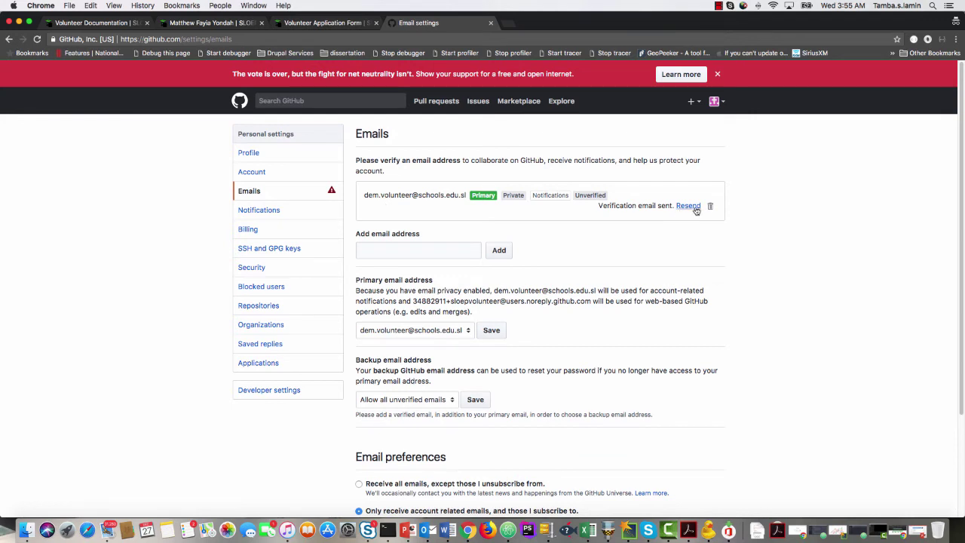
{"action": "left_click", "coordinate": [414, 250]}
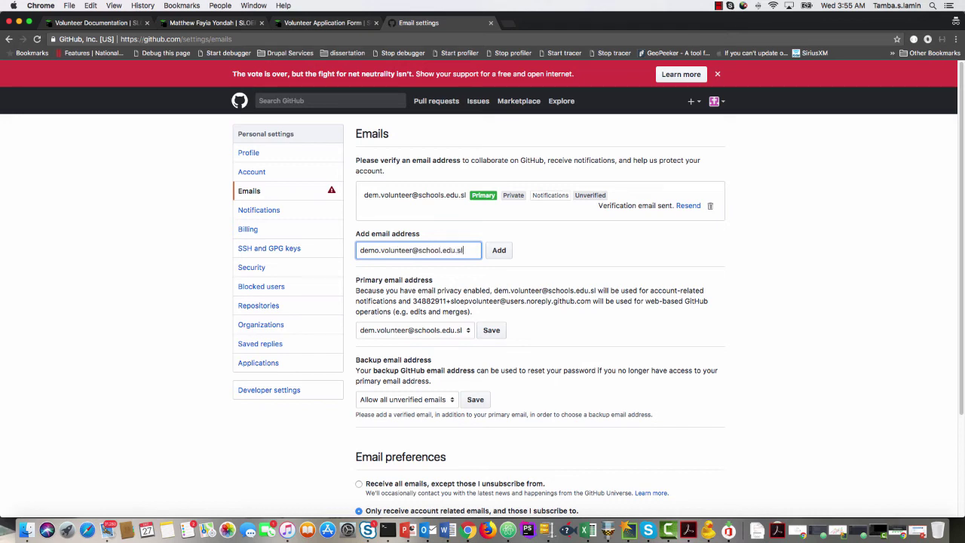
{"action": "left_click", "coordinate": [497, 250]}
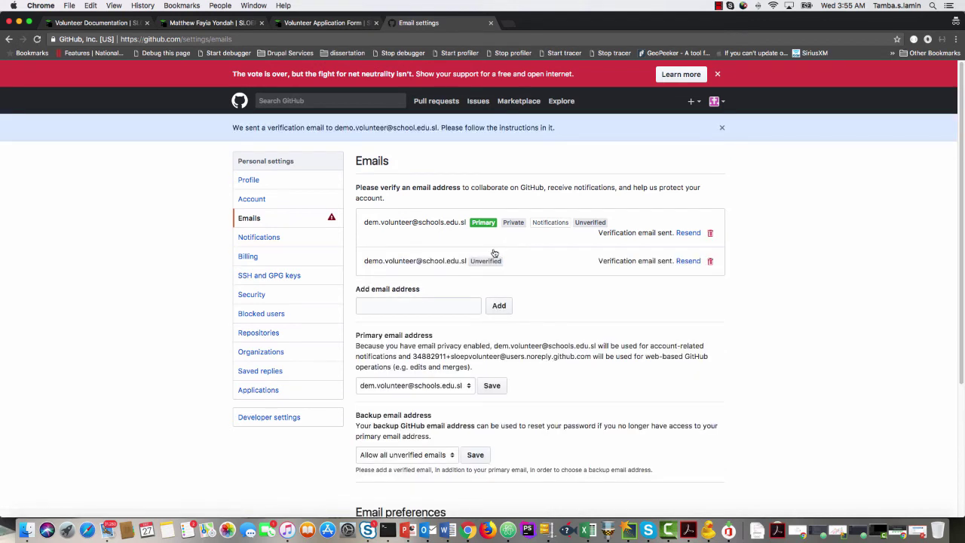
{"action": "left_click", "coordinate": [685, 261]}
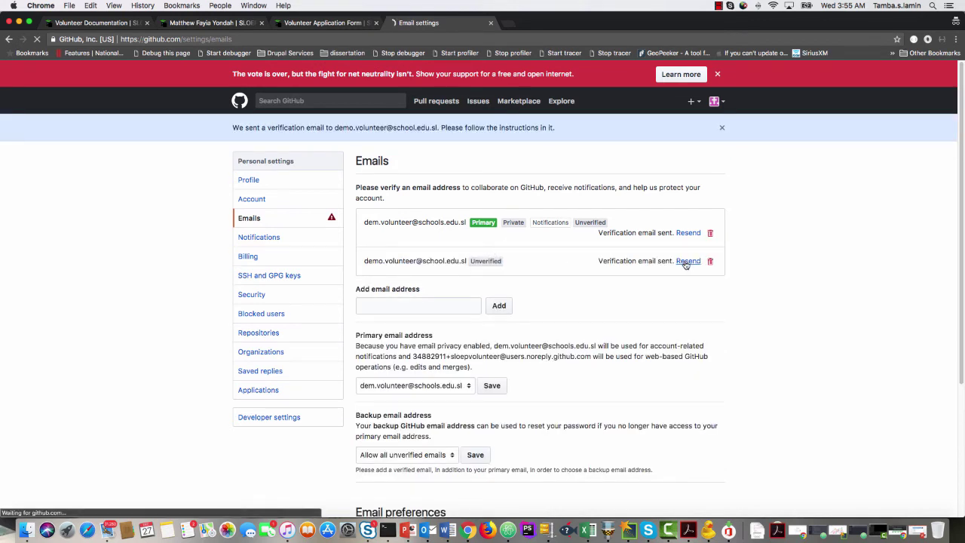
Reload Gmail and read the SLOEP application confirmation in the Spam folder.
{"action": "left_click", "coordinate": [18, 22]}
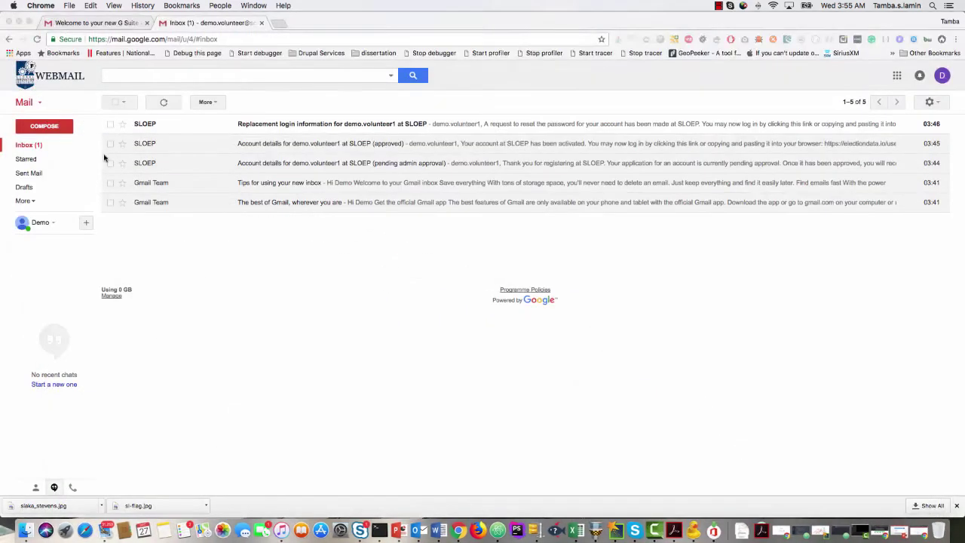
{"action": "left_click", "coordinate": [36, 40]}
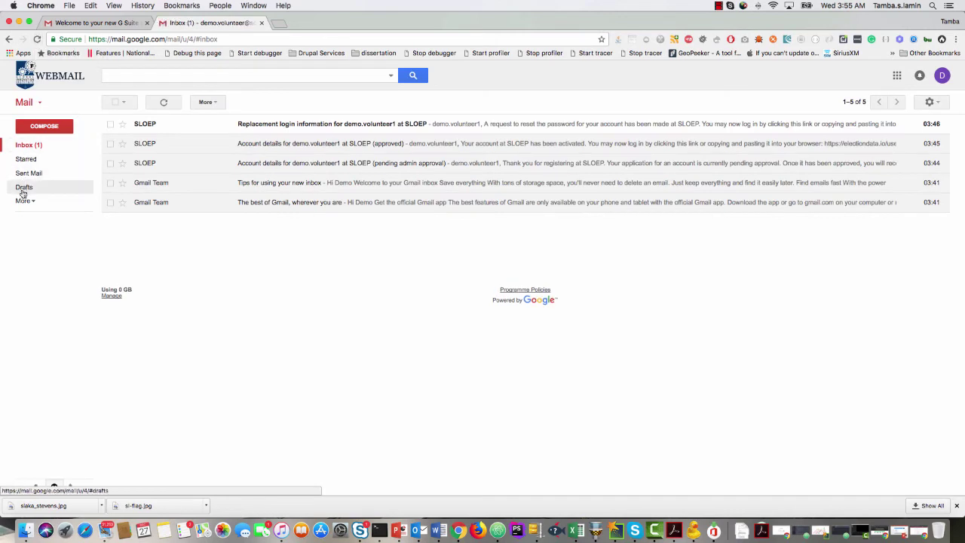
{"action": "left_click", "coordinate": [22, 200]}
{"action": "left_click", "coordinate": [28, 263]}
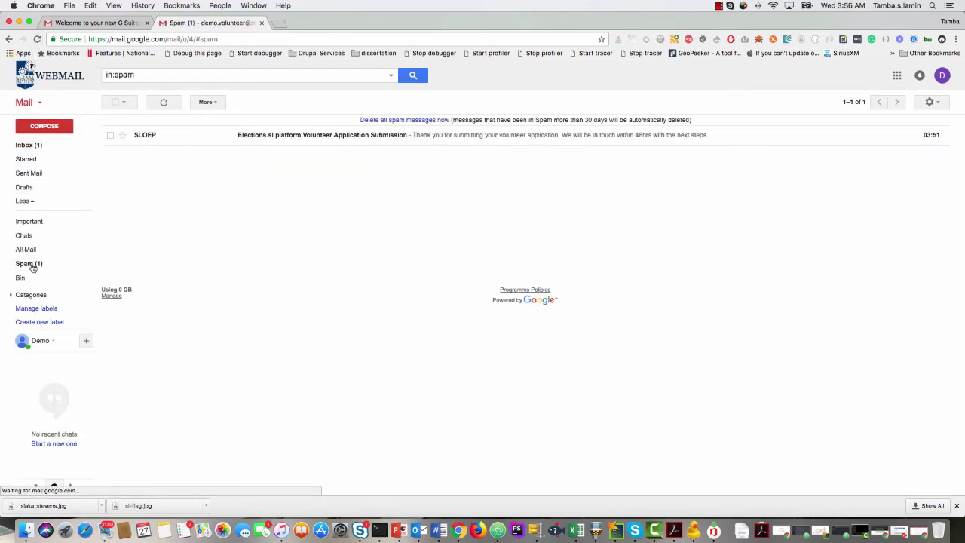
{"action": "left_click", "coordinate": [305, 136]}
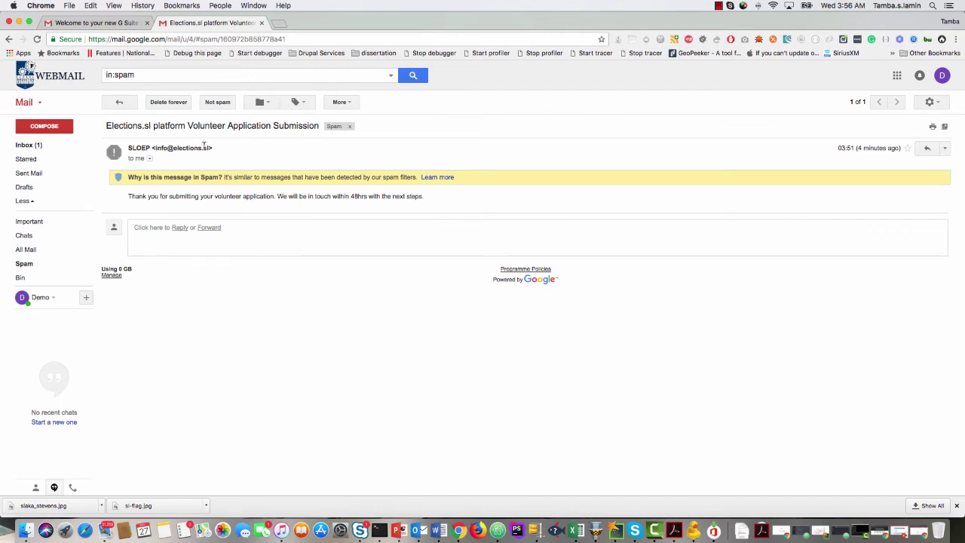
Read the Replacement login information email in the Inbox, then reopen the folder list.
{"action": "left_click", "coordinate": [28, 144]}
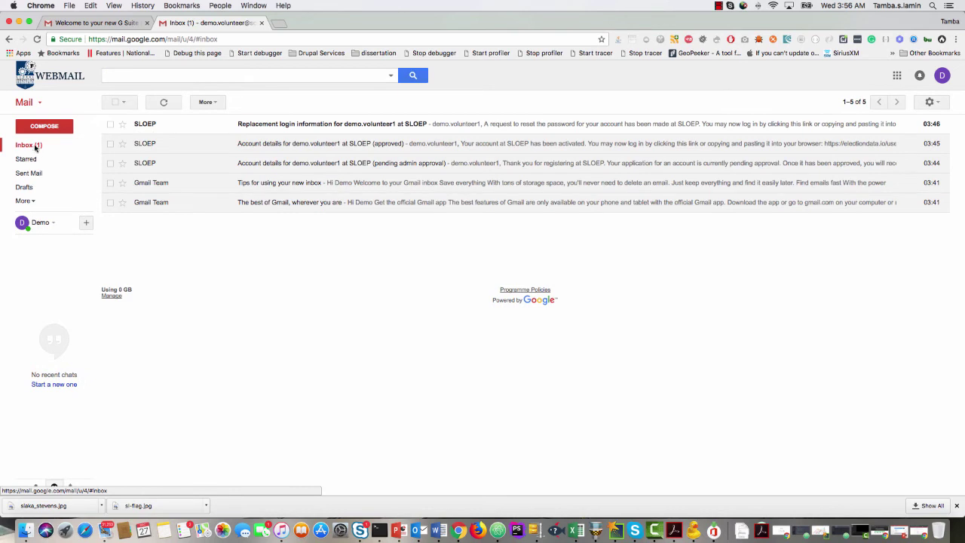
{"action": "left_click", "coordinate": [366, 125]}
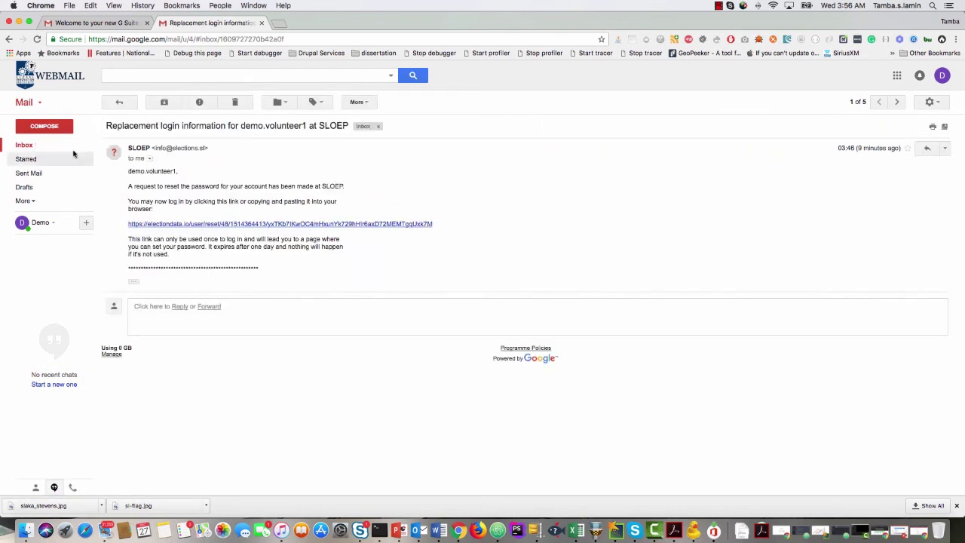
{"action": "left_click", "coordinate": [24, 144]}
{"action": "left_click", "coordinate": [24, 202]}
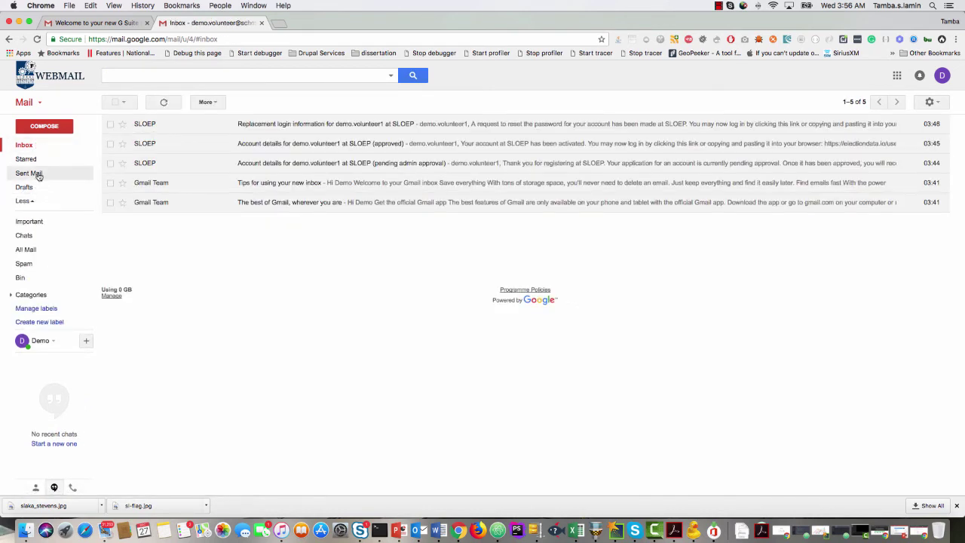
{"action": "left_click", "coordinate": [25, 263]}
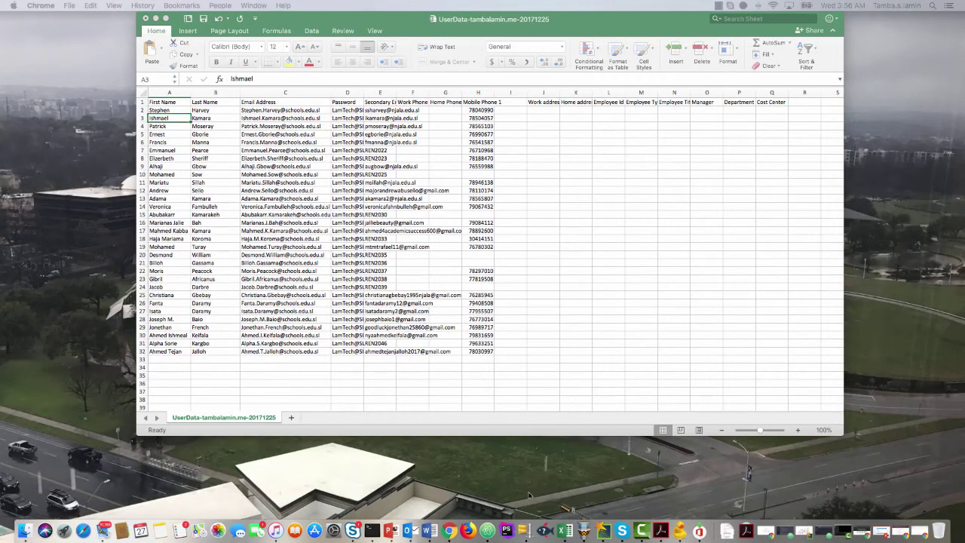
Bring the GitHub Email settings Chrome window back in front of the Excel UserData sheet.
{"action": "right_click", "coordinate": [447, 534]}
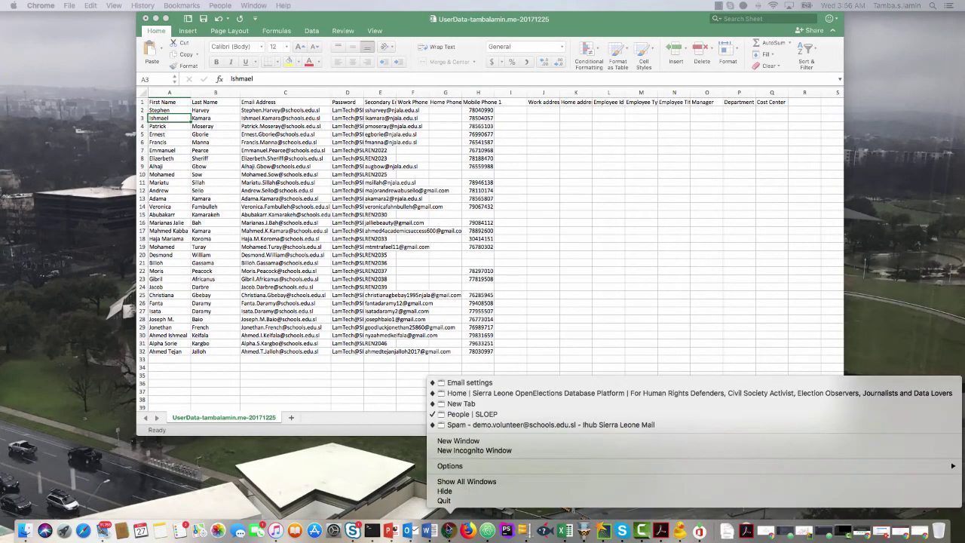
{"action": "left_click", "coordinate": [463, 422]}
{"action": "left_click", "coordinate": [449, 531]}
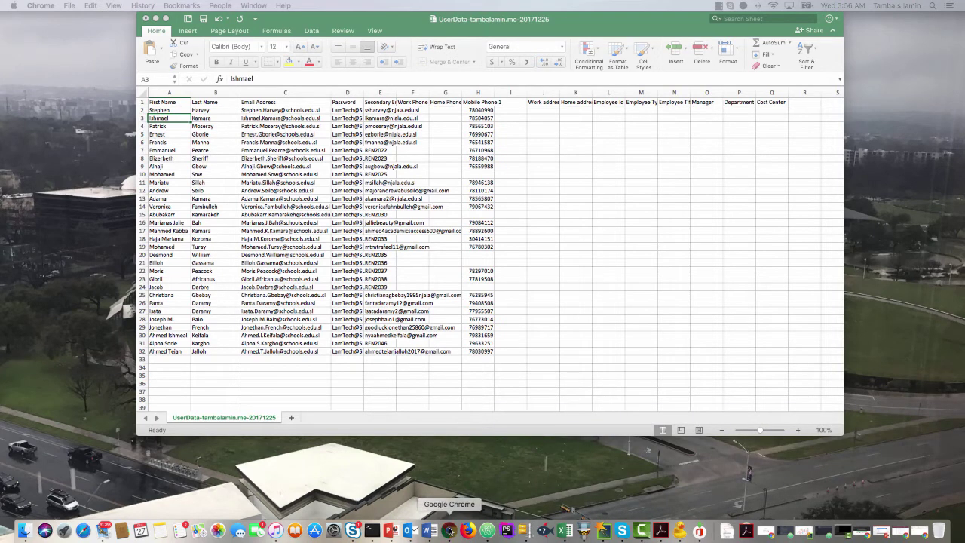
{"action": "right_click", "coordinate": [449, 531]}
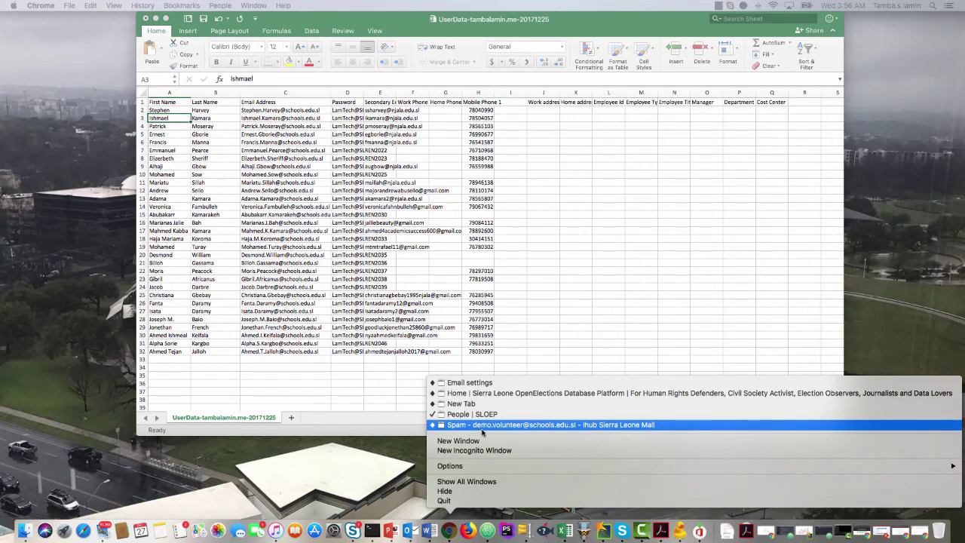
{"action": "left_click", "coordinate": [482, 383]}
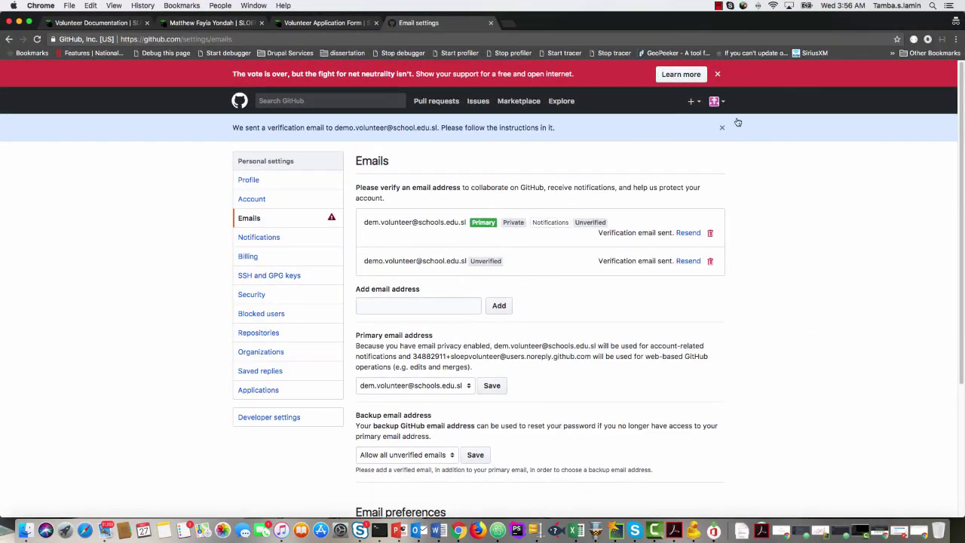
Search GitHub for 'electionsl', review the three results, then go back to the home page.
{"action": "left_click", "coordinate": [291, 100]}
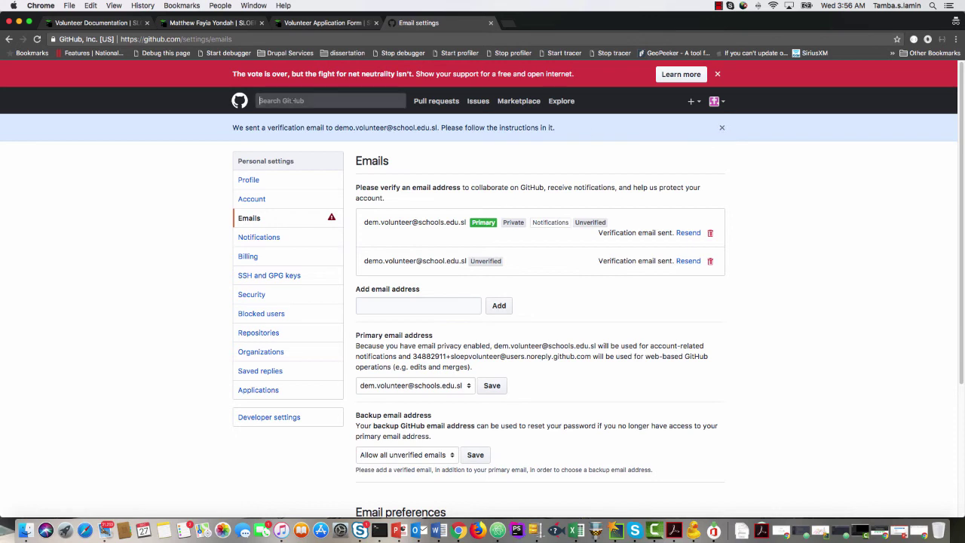
{"action": "left_click", "coordinate": [239, 103]}
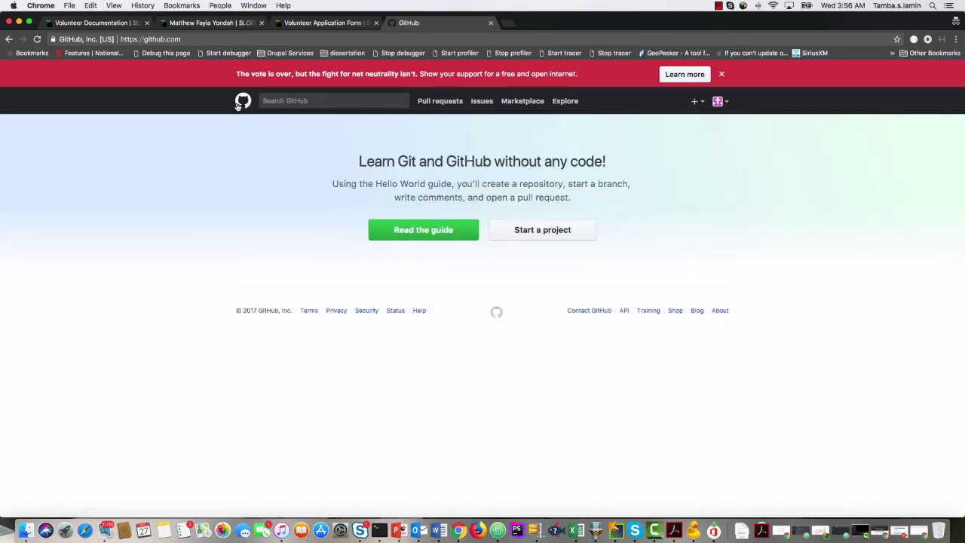
{"action": "left_click", "coordinate": [287, 101]}
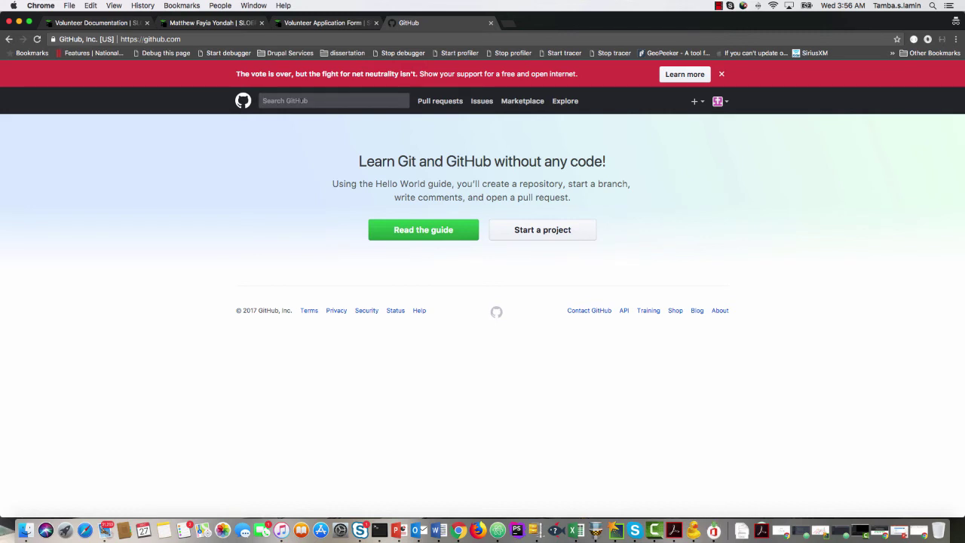
{"action": "type", "text": "electionsl"}
{"action": "key", "text": "Return"}
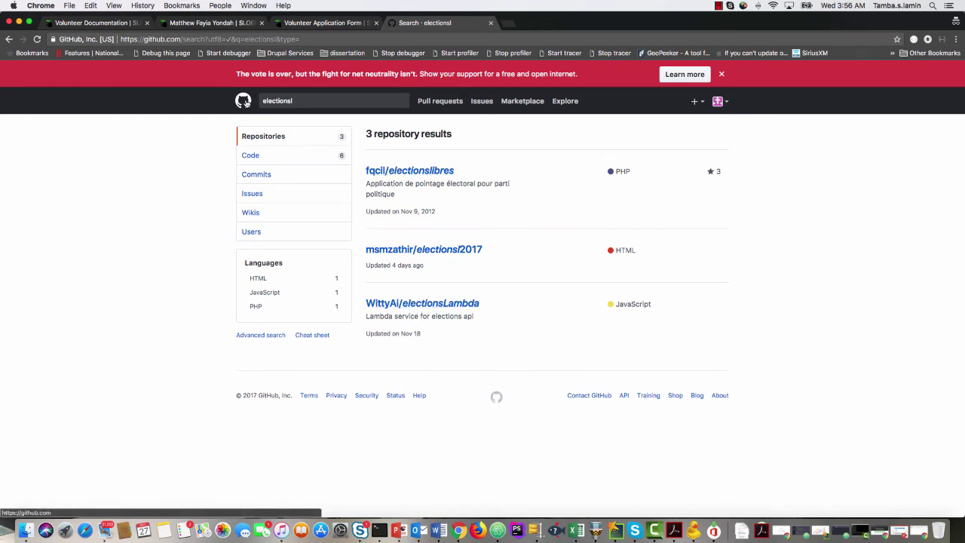
{"action": "left_click", "coordinate": [245, 103]}
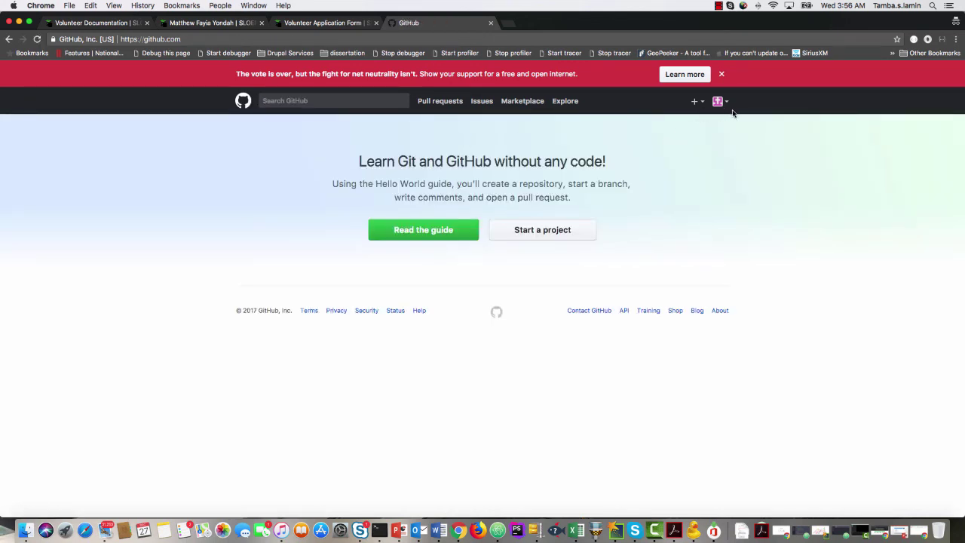
Copy the register.drupal.org link from the presentation slide and load it in a private Chrome tab.
{"action": "right_click", "coordinate": [399, 534]}
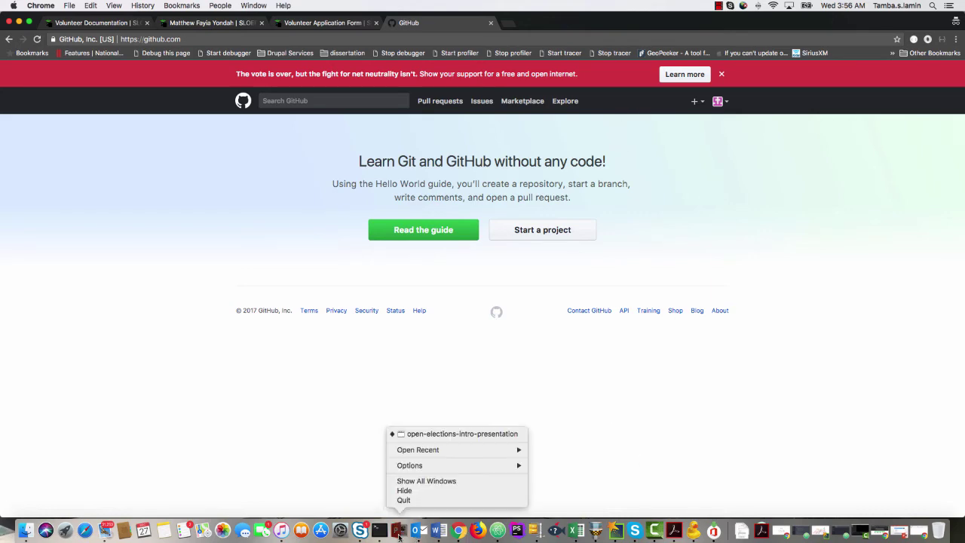
{"action": "left_click", "coordinate": [437, 436]}
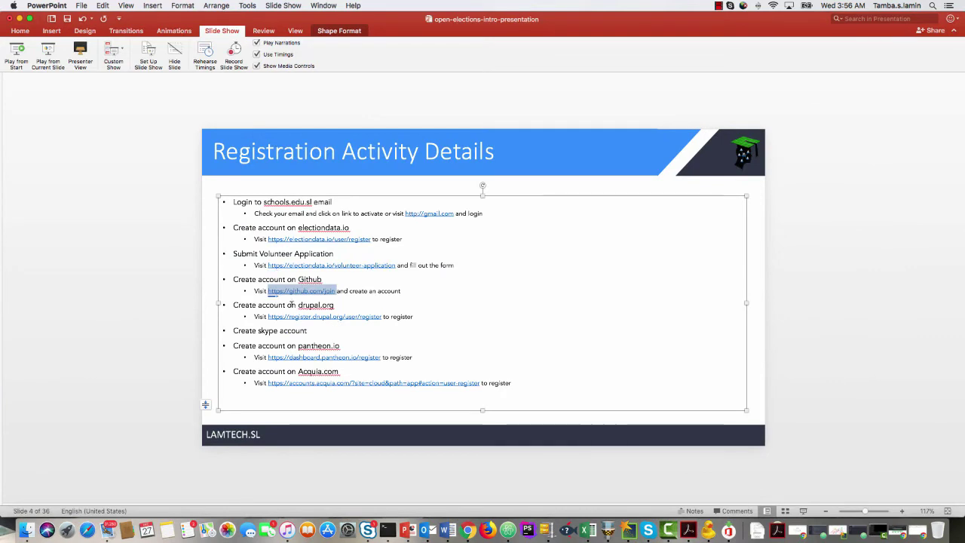
{"action": "left_click", "coordinate": [301, 305]}
{"action": "double_click", "coordinate": [324, 316]}
{"action": "key", "text": "super+c"}
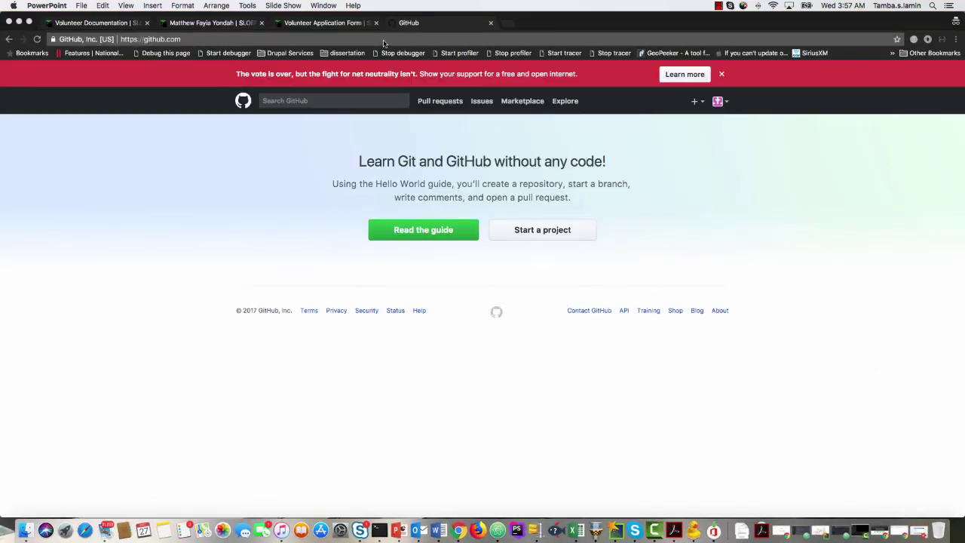
{"action": "left_click", "coordinate": [506, 23]}
{"action": "key", "text": "super+v"}
{"action": "key", "text": "Return"}
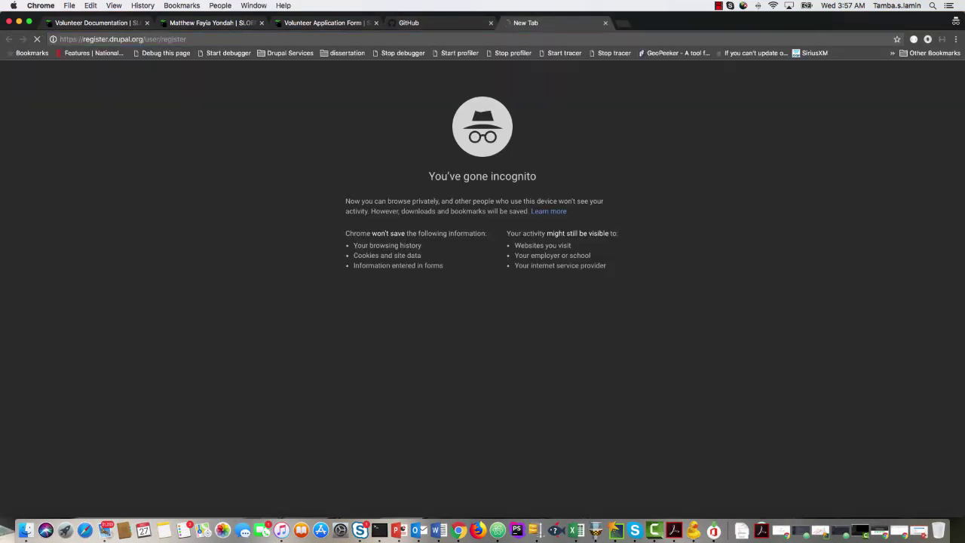
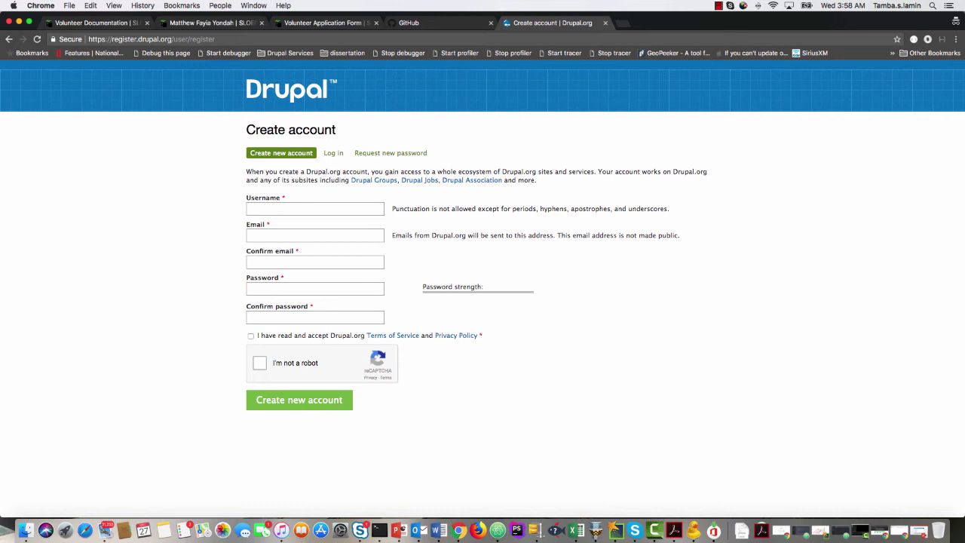
Enter the new account's username and correct its typo.
{"action": "left_click", "coordinate": [268, 208]}
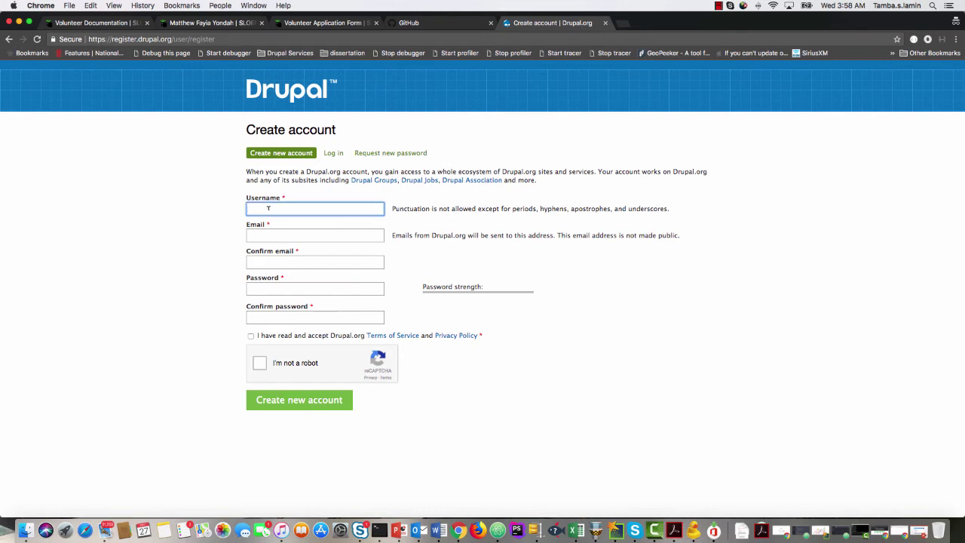
{"action": "type", "text": "de"}
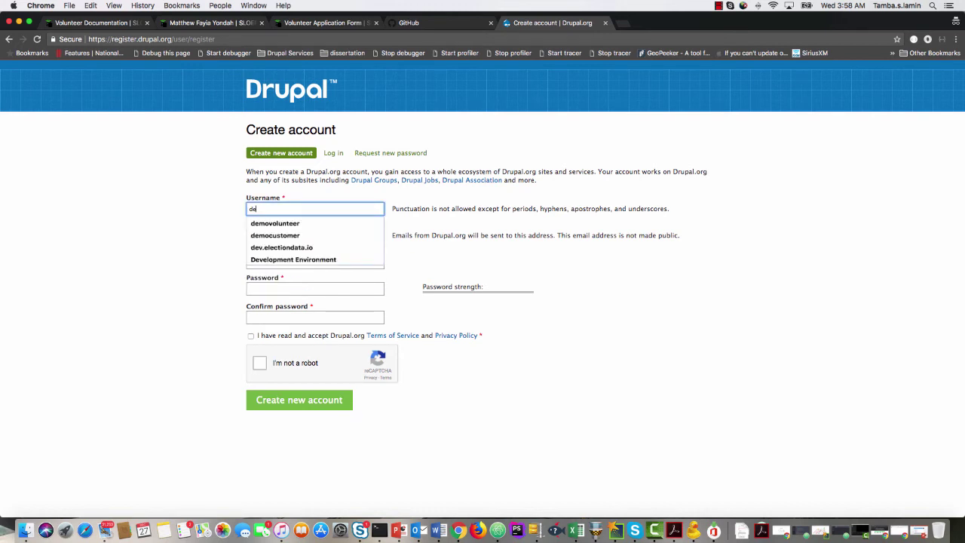
{"action": "type", "text": "mo.v"}
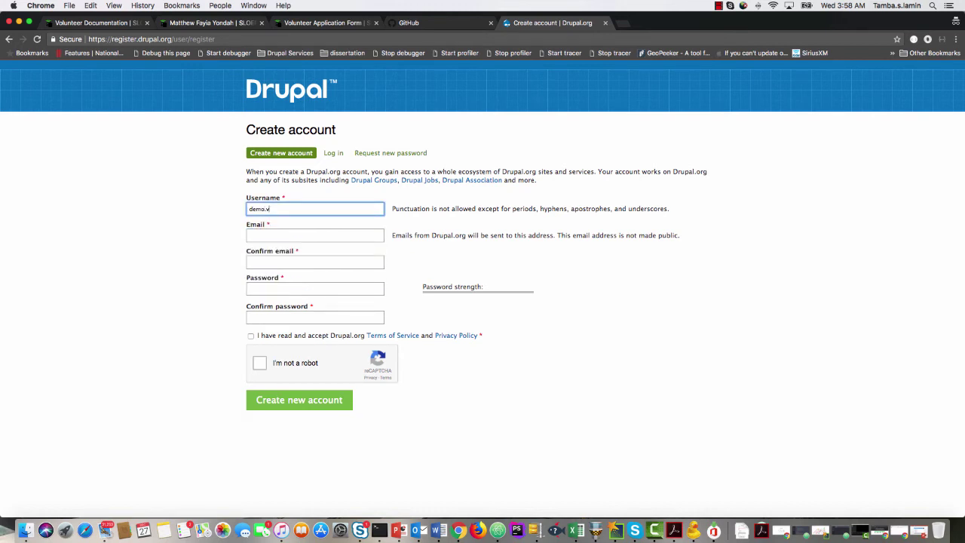
{"action": "type", "text": "oluntee"}
{"action": "left_click", "coordinate": [266, 209]}
{"action": "key", "text": "BackSpace"}
{"action": "left_click", "coordinate": [251, 209]}
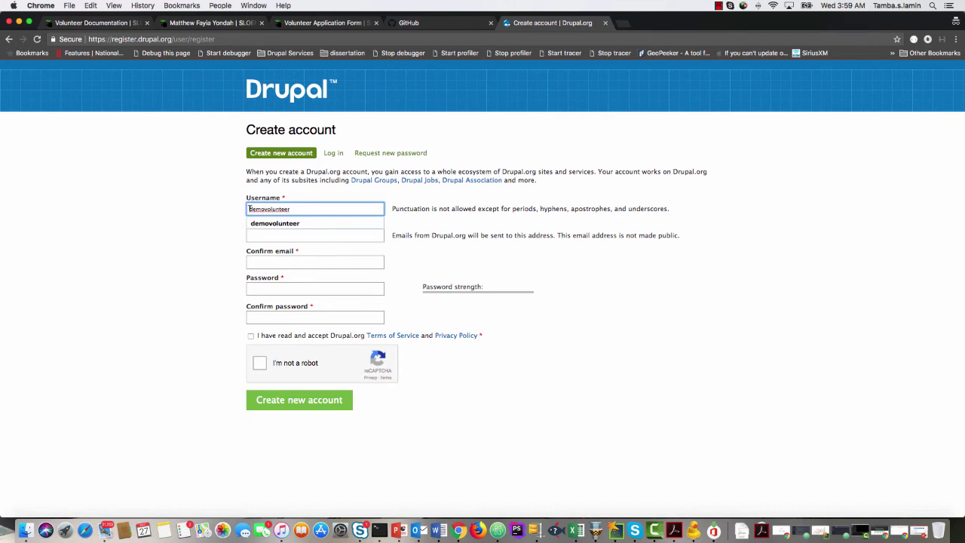
{"action": "type", "text": "sloep"}
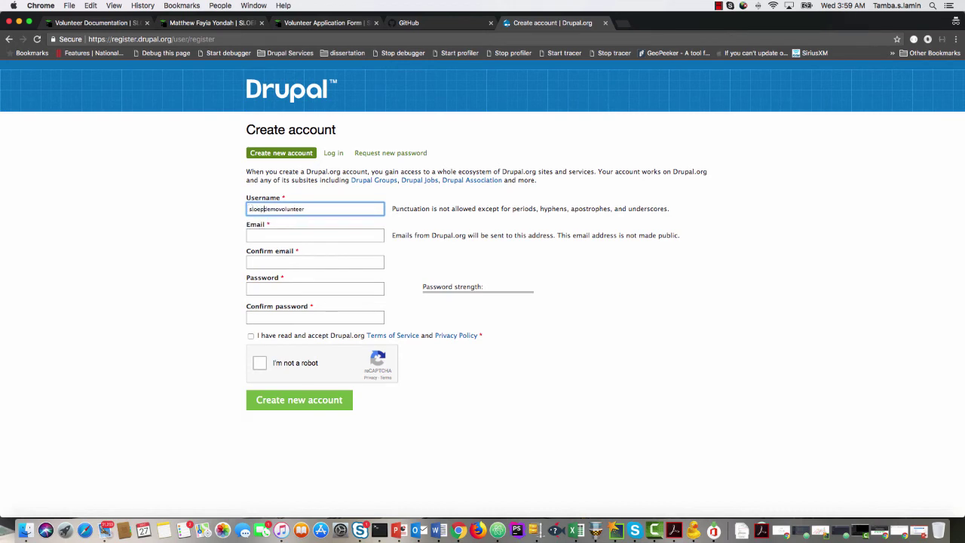
Enter the volunteer's e-mail address and copy it into Confirm email.
{"action": "left_click", "coordinate": [264, 237]}
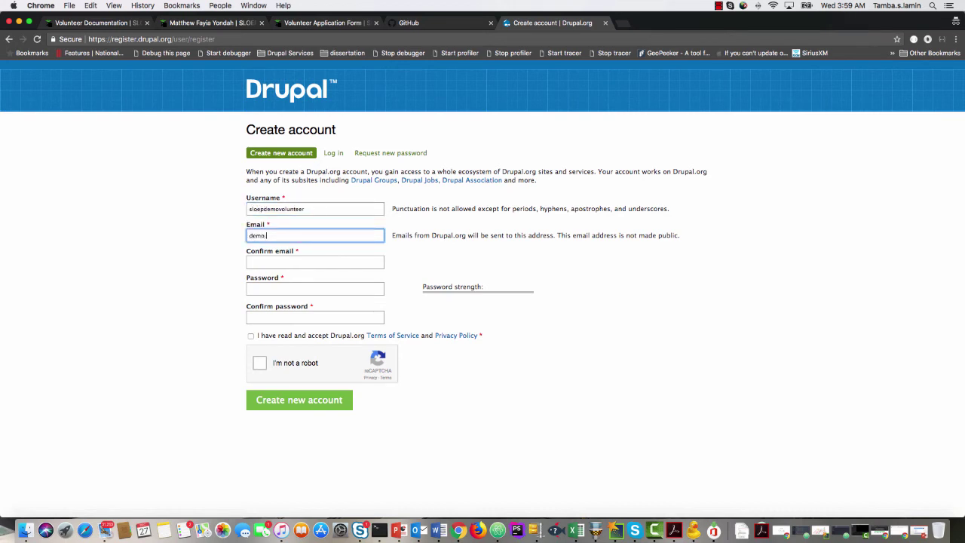
{"action": "key", "text": "Tab"}
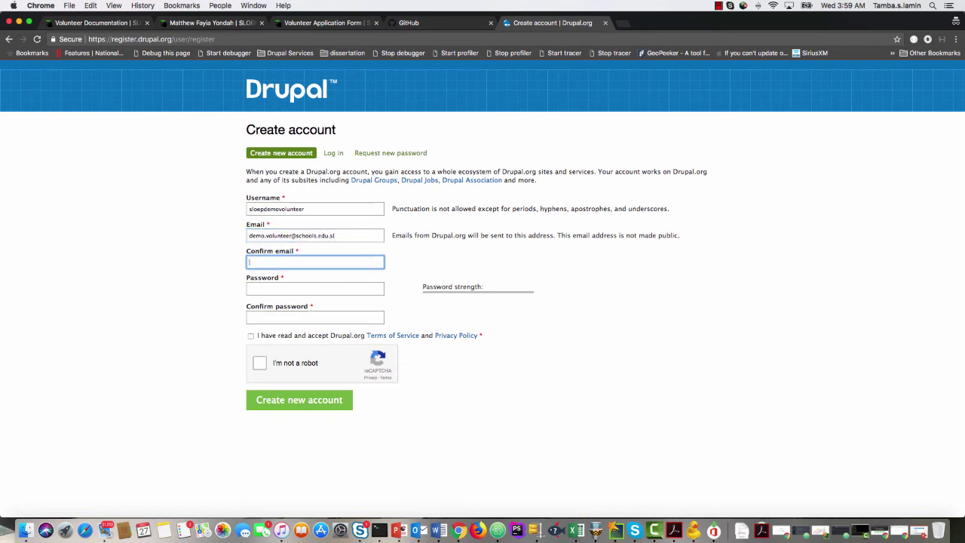
{"action": "left_click_drag", "start_coordinate": [381, 235], "coordinate": [245, 232]}
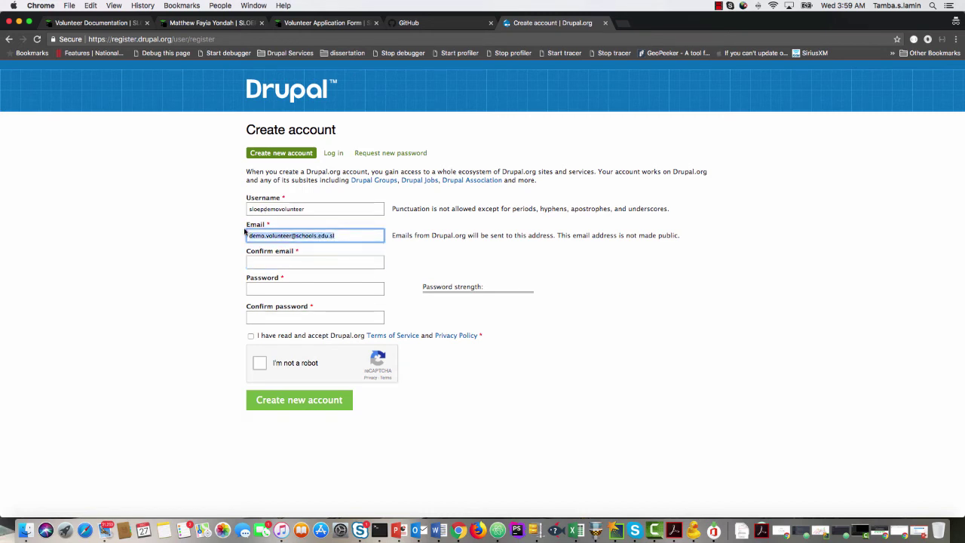
{"action": "key", "text": "ctrl+c"}
{"action": "left_click", "coordinate": [264, 261]}
{"action": "key", "text": "ctrl+v"}
Set and confirm the password, accept the terms, pass the robot check and create the account.
{"action": "left_click", "coordinate": [265, 286]}
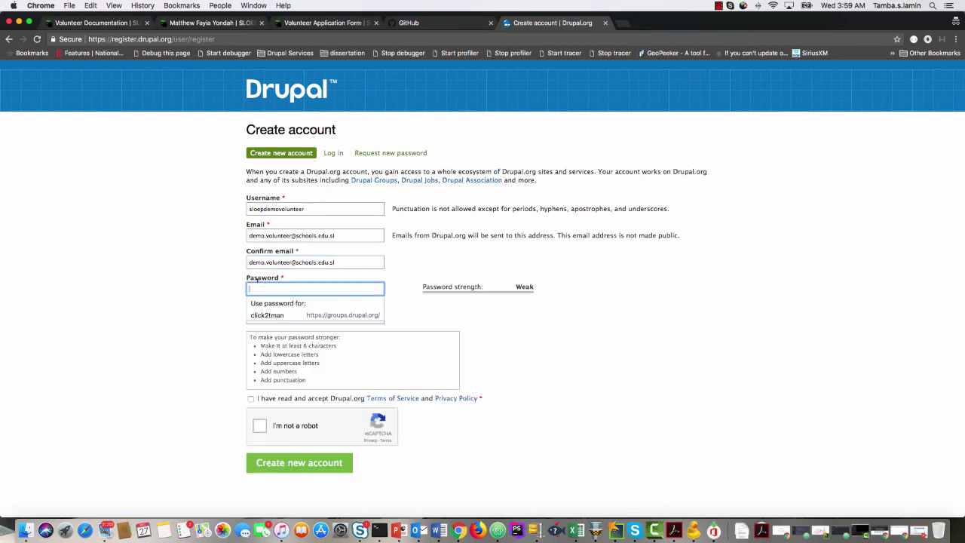
{"action": "type", "text": "•••••••••"}
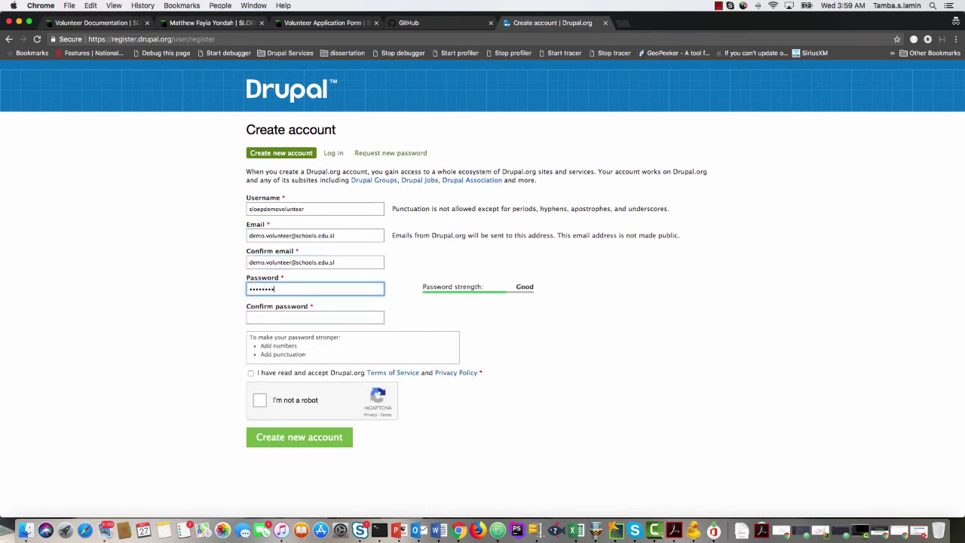
{"action": "type", "text": "••"}
{"action": "key", "text": "Tab"}
{"action": "type", "text": "••••••"}
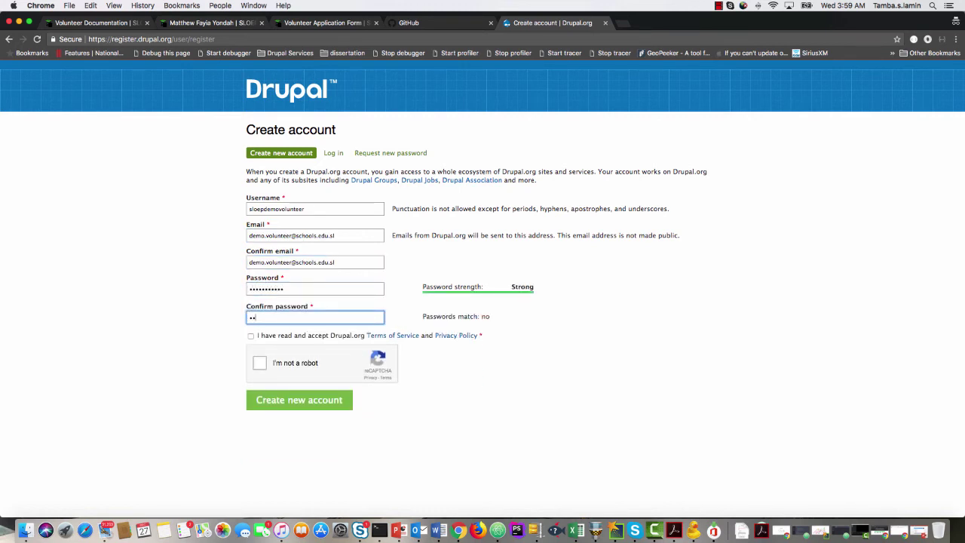
{"action": "type", "text": "•••••"}
{"action": "left_click", "coordinate": [293, 338]}
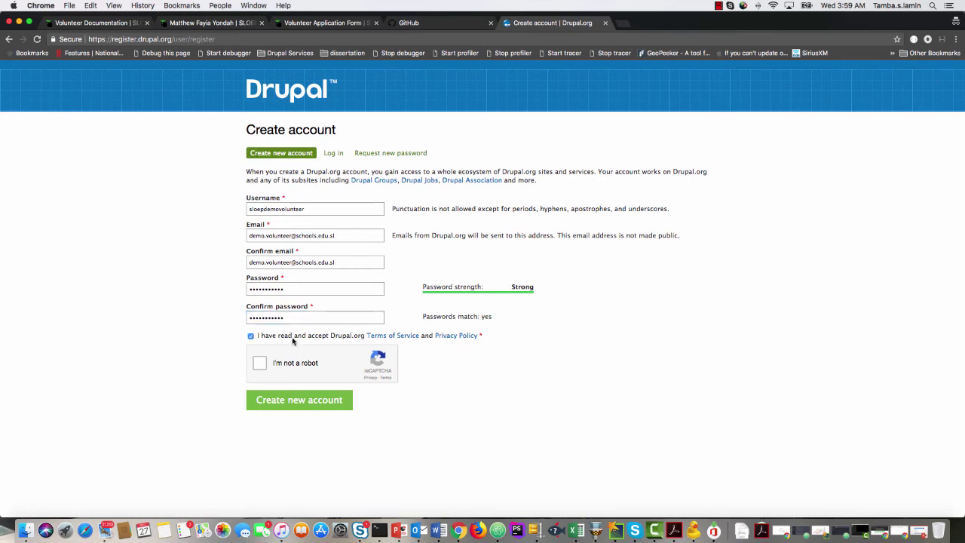
{"action": "left_click", "coordinate": [259, 364]}
{"action": "left_click", "coordinate": [306, 404]}
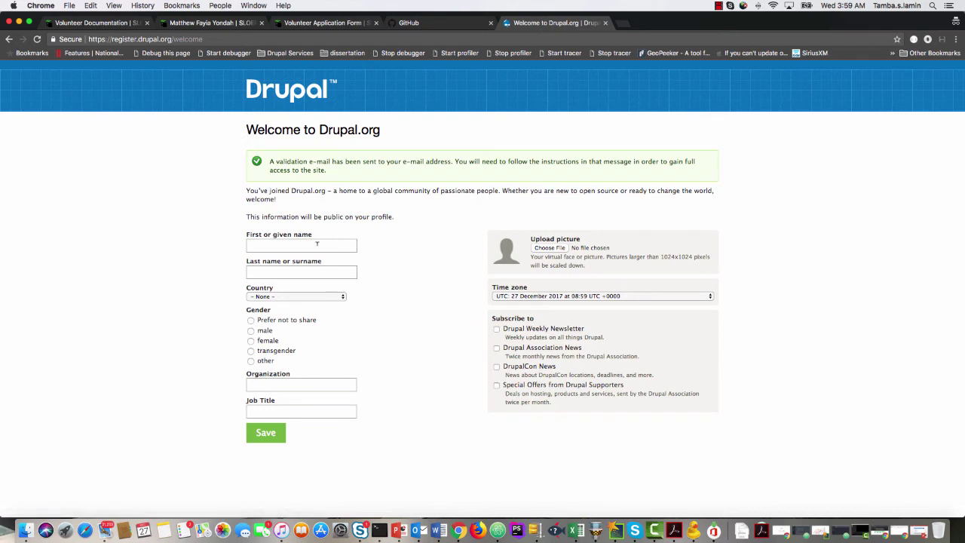
Enter the volunteer's first and last name and choose Sierra Leone as the country.
{"action": "left_click", "coordinate": [316, 244]}
{"action": "type", "text": "Demo"}
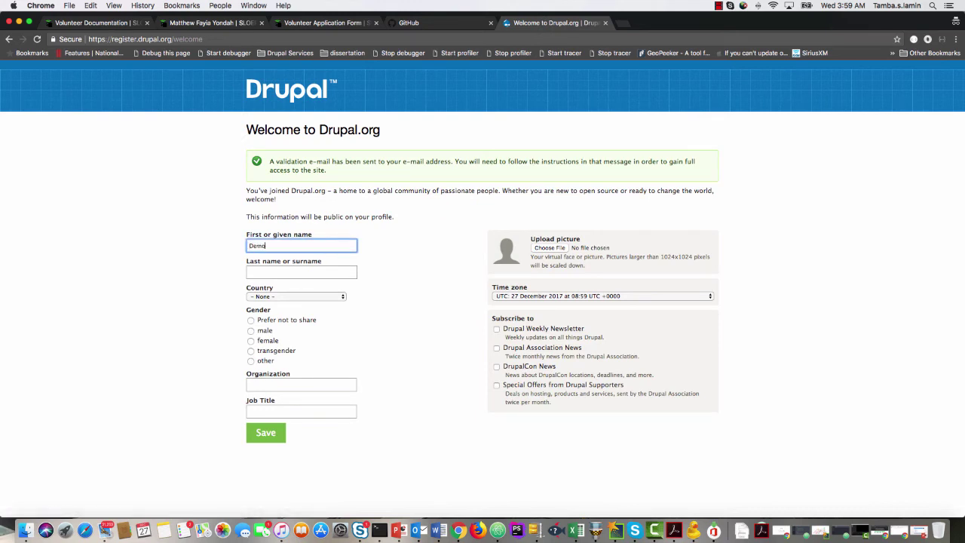
{"action": "key", "text": "Tab"}
{"action": "type", "text": "Vol"}
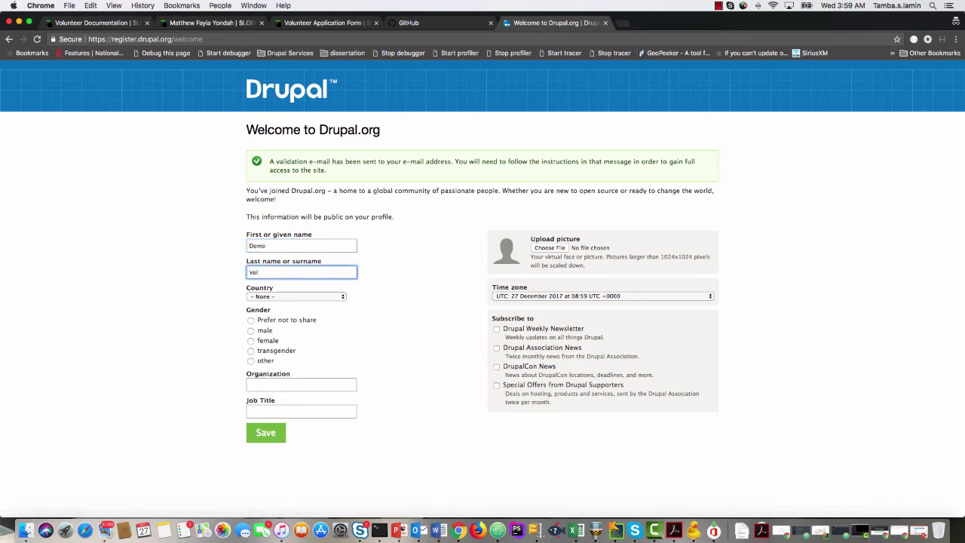
{"action": "type", "text": "unteer"}
{"action": "left_click", "coordinate": [314, 296]}
{"action": "scroll", "coordinate": [308, 297], "scroll_direction": "down", "scroll_amount": 5}
{"action": "type", "text": "si"}
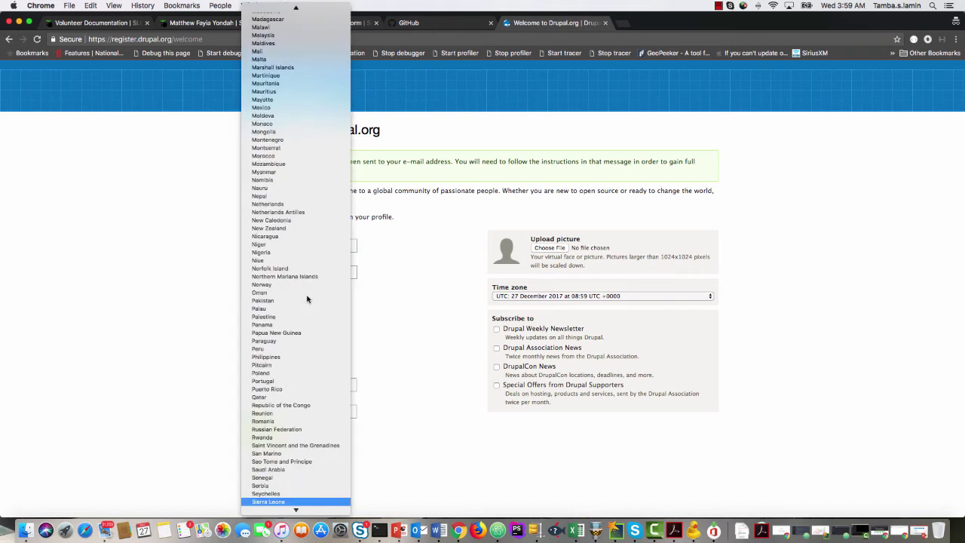
{"action": "key", "text": "Down"}
{"action": "key", "text": "Down"}
{"action": "key", "text": "Down"}
{"action": "key", "text": "Down"}
{"action": "key", "text": "Up"}
{"action": "key", "text": "Up"}
{"action": "key", "text": "Up"}
{"action": "key", "text": "Up"}
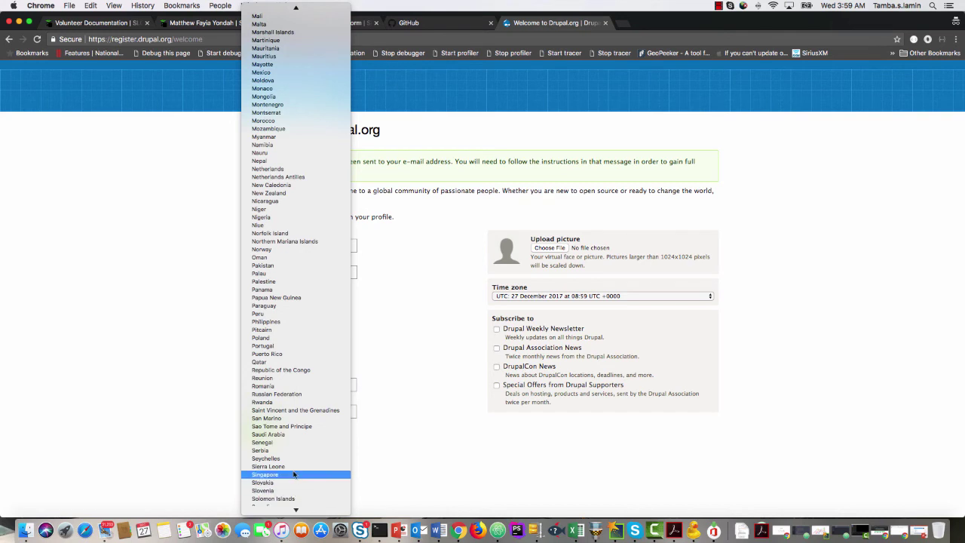
{"action": "key", "text": "Return"}
Select male, then enter organization LAM-TECH Consulting and job title Developer.
{"action": "left_click", "coordinate": [266, 333]}
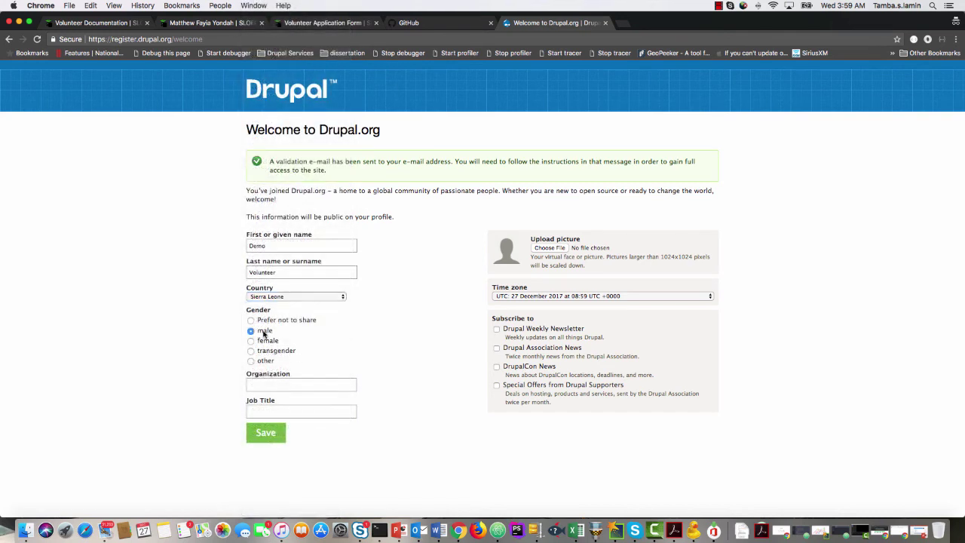
{"action": "left_click", "coordinate": [273, 385]}
{"action": "type", "text": "LA"}
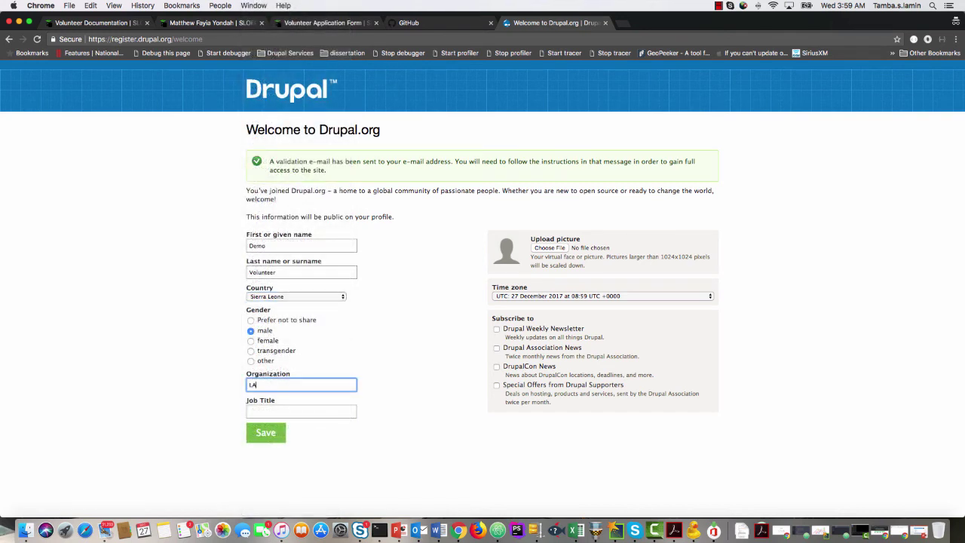
{"action": "type", "text": "M-TECH Consulting"}
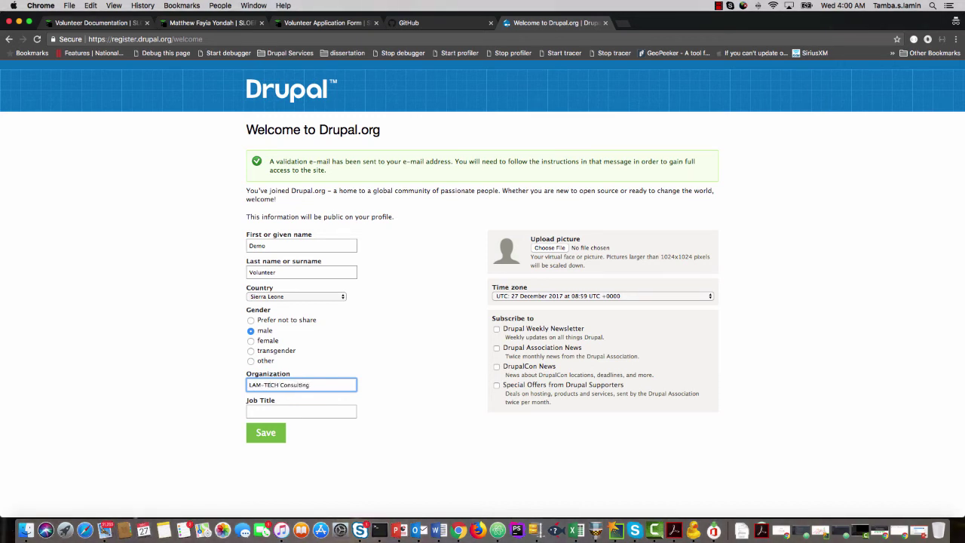
{"action": "left_click", "coordinate": [301, 411]}
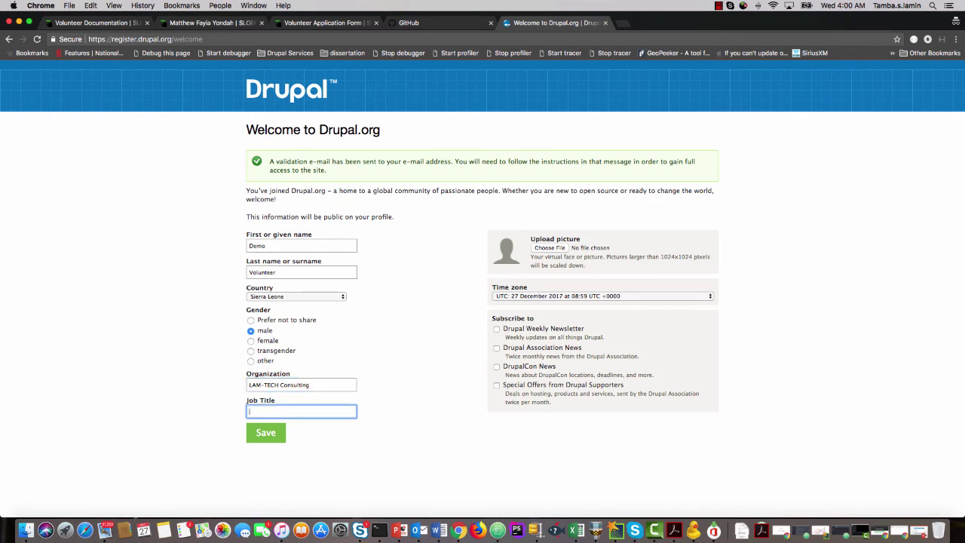
{"action": "type", "text": "Developer"}
Choose the Africa/Freetown time zone, leave Drupal Association News unchecked, and save the profile.
{"action": "left_click", "coordinate": [550, 296]}
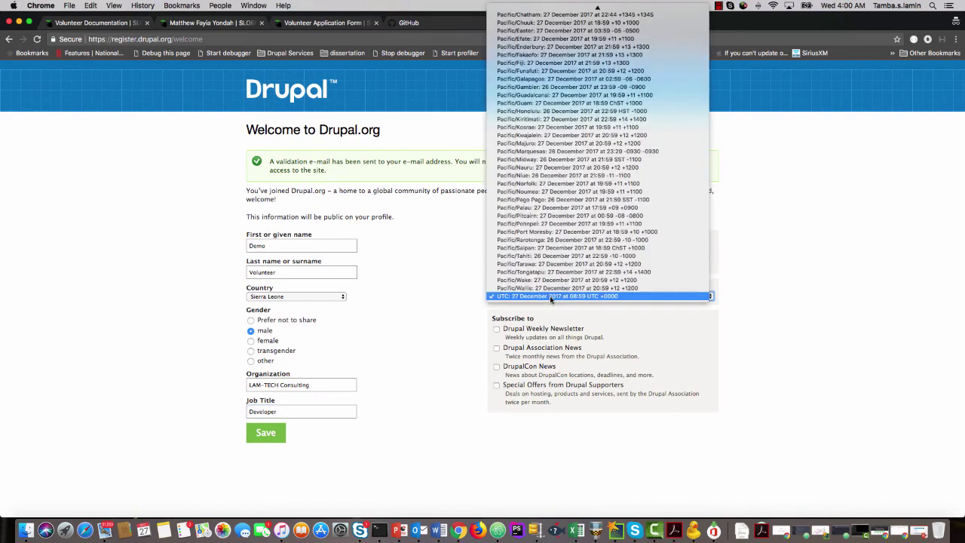
{"action": "scroll", "coordinate": [546, 226], "scroll_direction": "up", "scroll_amount": 15}
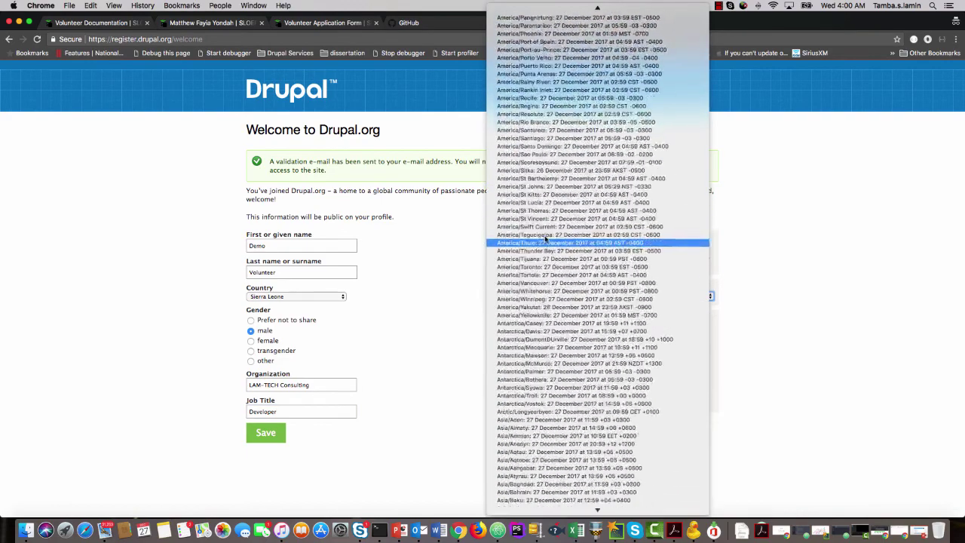
{"action": "scroll", "coordinate": [546, 238], "scroll_direction": "up", "scroll_amount": 5}
{"action": "left_click", "coordinate": [532, 178]}
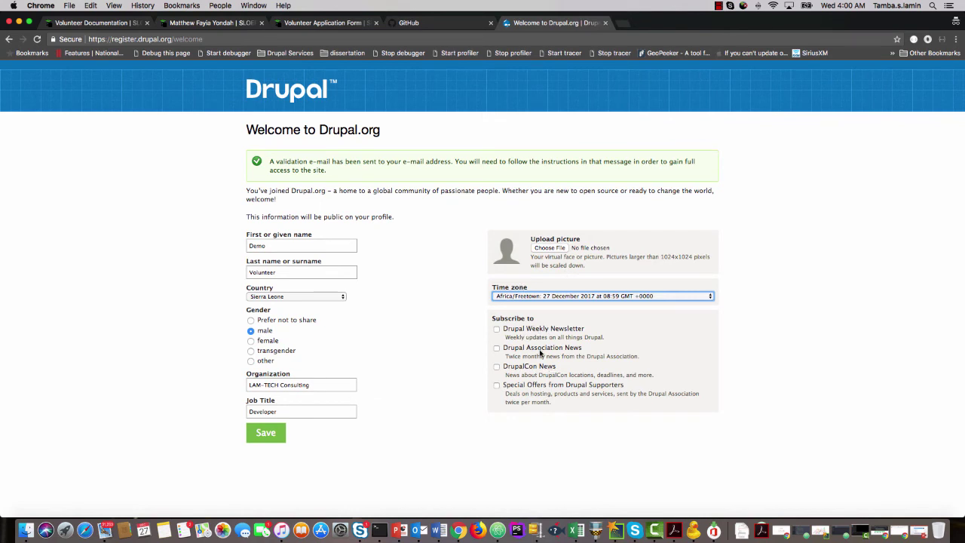
{"action": "left_click", "coordinate": [496, 349]}
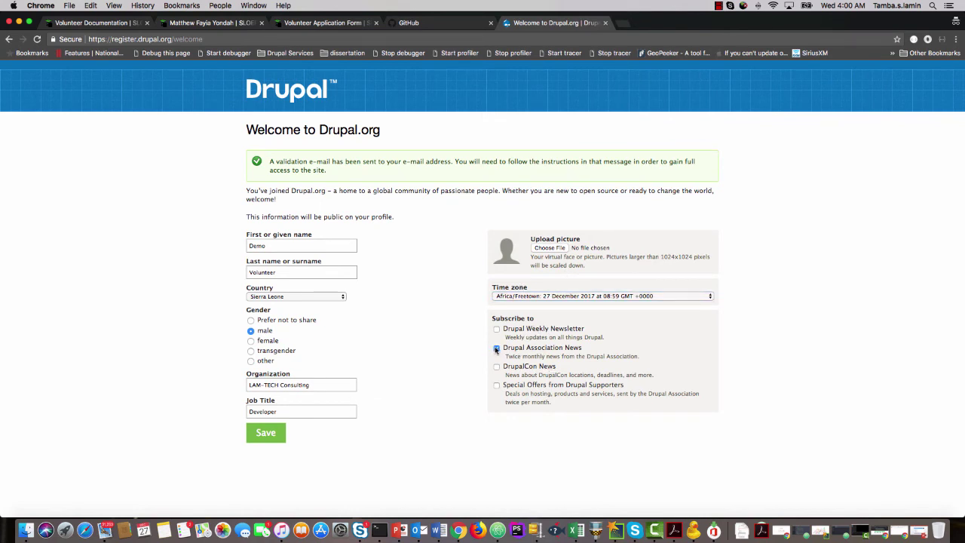
{"action": "left_click", "coordinate": [496, 349]}
{"action": "left_click", "coordinate": [276, 433]}
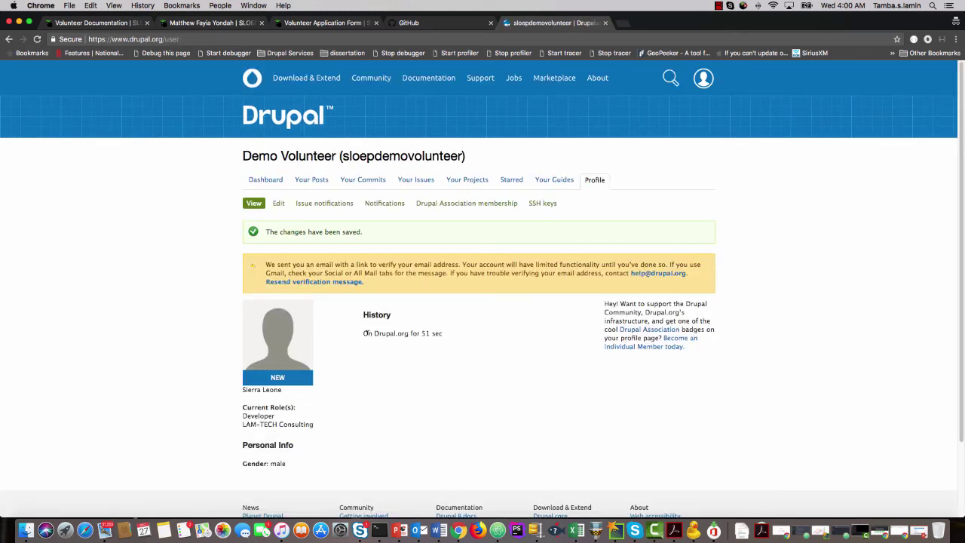
Highlight the 'On Drupal.org for 51 sec' history line on the saved profile.
{"action": "left_click_drag", "start_coordinate": [364, 333], "coordinate": [445, 337]}
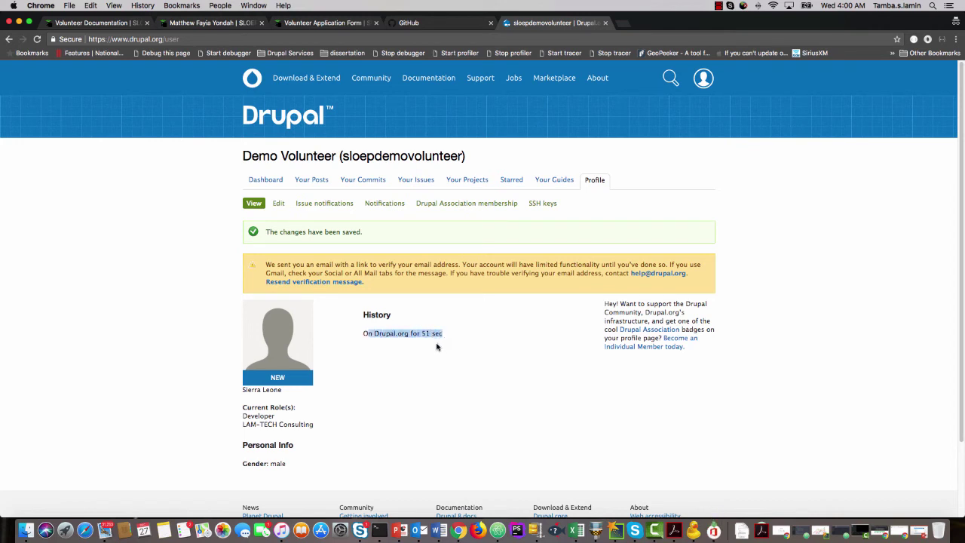
{"action": "left_click", "coordinate": [432, 333]}
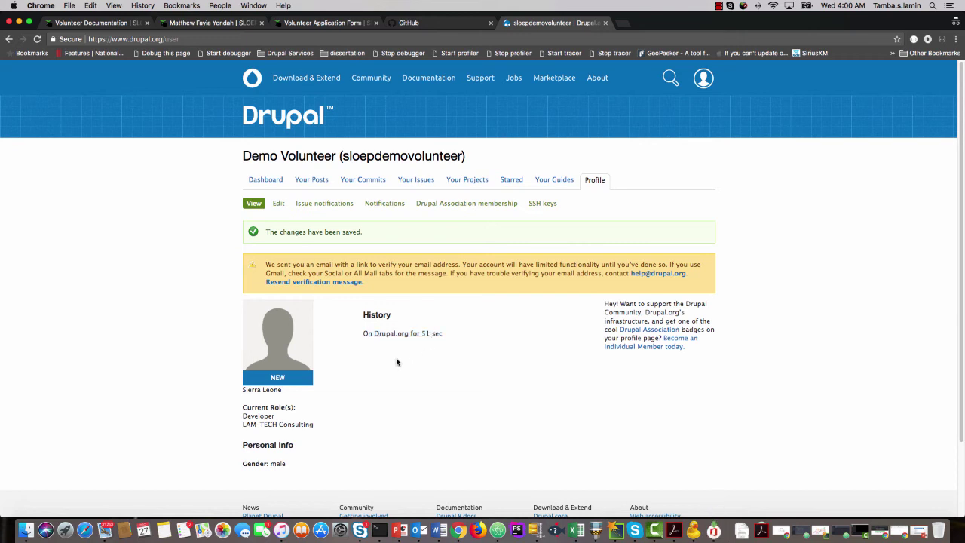
{"action": "scroll", "coordinate": [398, 357], "scroll_direction": "down", "scroll_amount": 2}
{"action": "scroll", "coordinate": [398, 357], "scroll_direction": "up", "scroll_amount": 2}
{"action": "left_click_drag", "start_coordinate": [363, 331], "coordinate": [446, 336]}
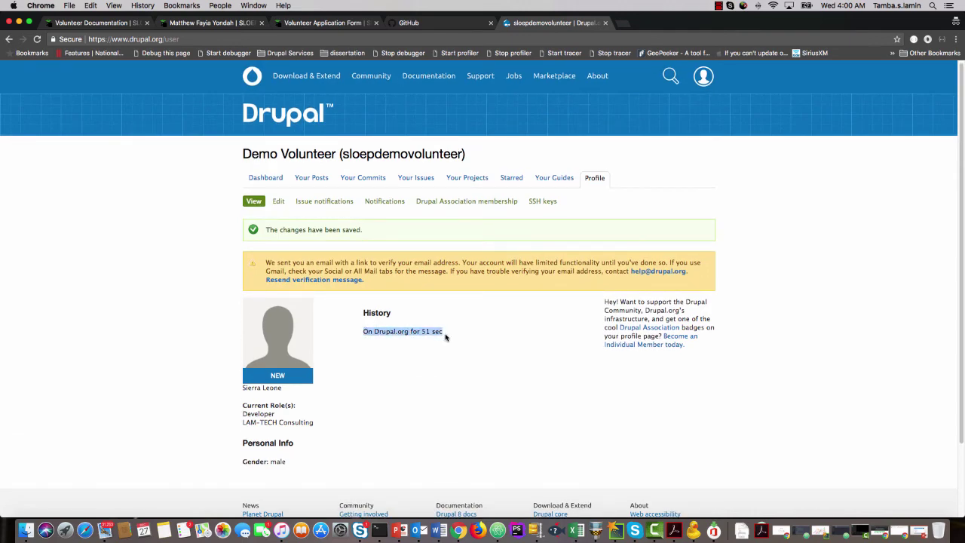
Return to the PowerPoint checklist slide and select the dashboard.pantheon.io/register URL.
{"action": "left_click", "coordinate": [407, 524]}
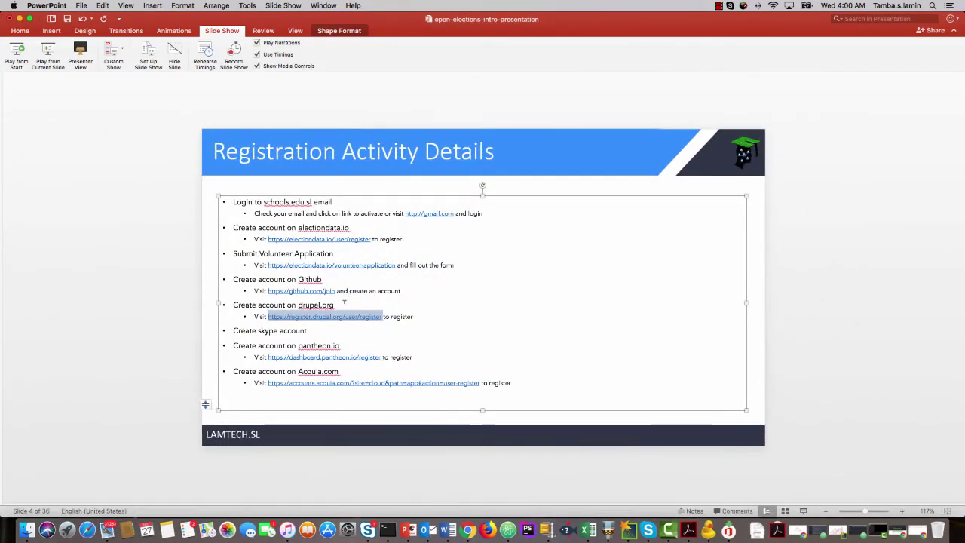
{"action": "left_click_drag", "start_coordinate": [308, 330], "coordinate": [233, 330]}
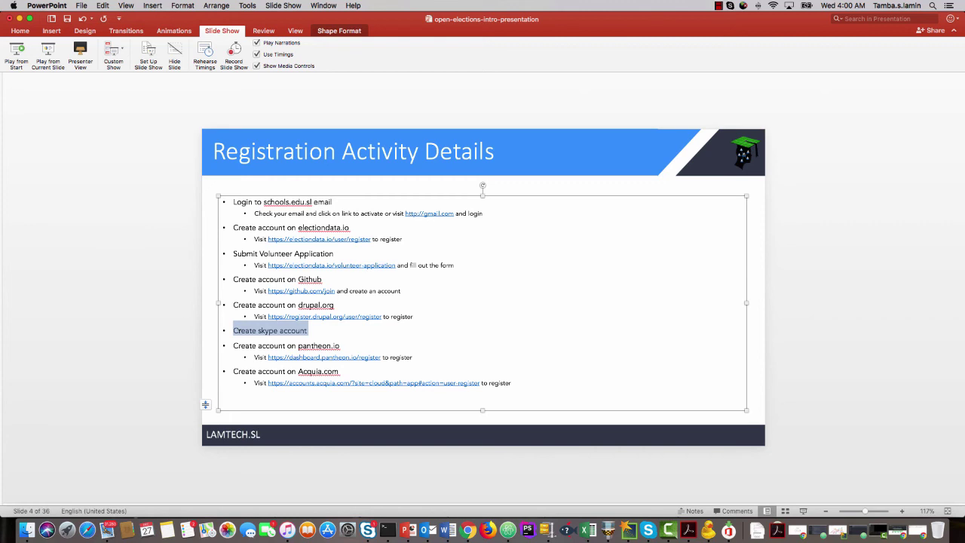
{"action": "left_click_drag", "start_coordinate": [302, 336], "coordinate": [241, 335]}
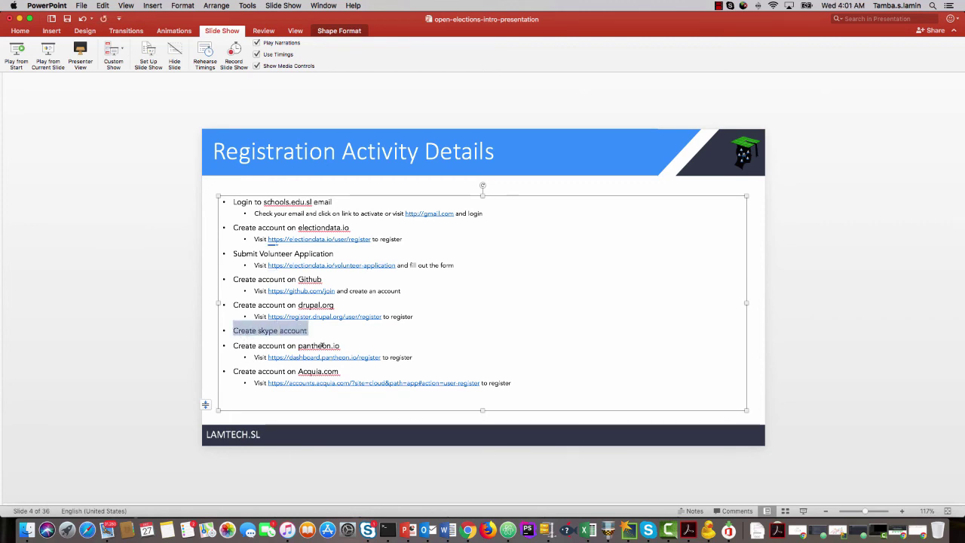
{"action": "left_click", "coordinate": [323, 344]}
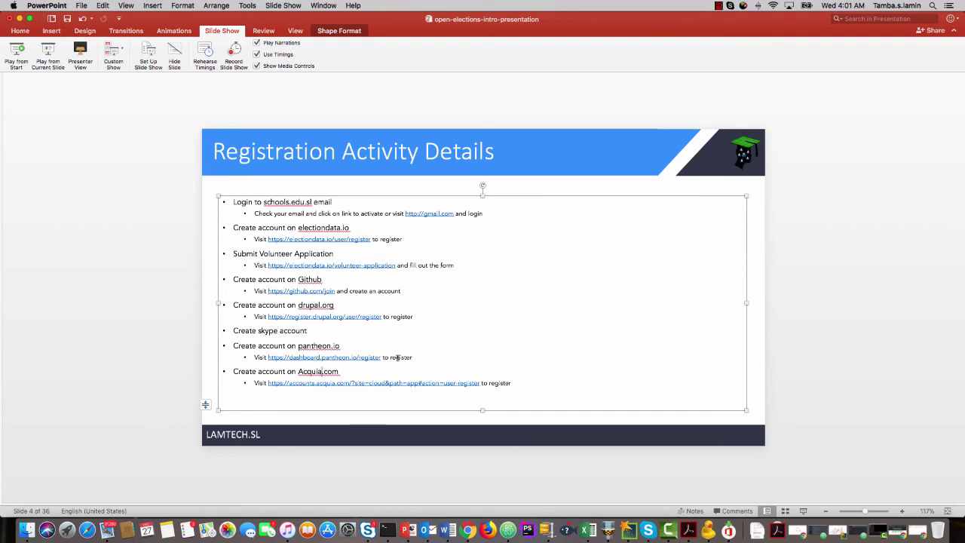
{"action": "left_click_drag", "start_coordinate": [382, 357], "coordinate": [269, 358]}
{"action": "key", "text": "super+c"}
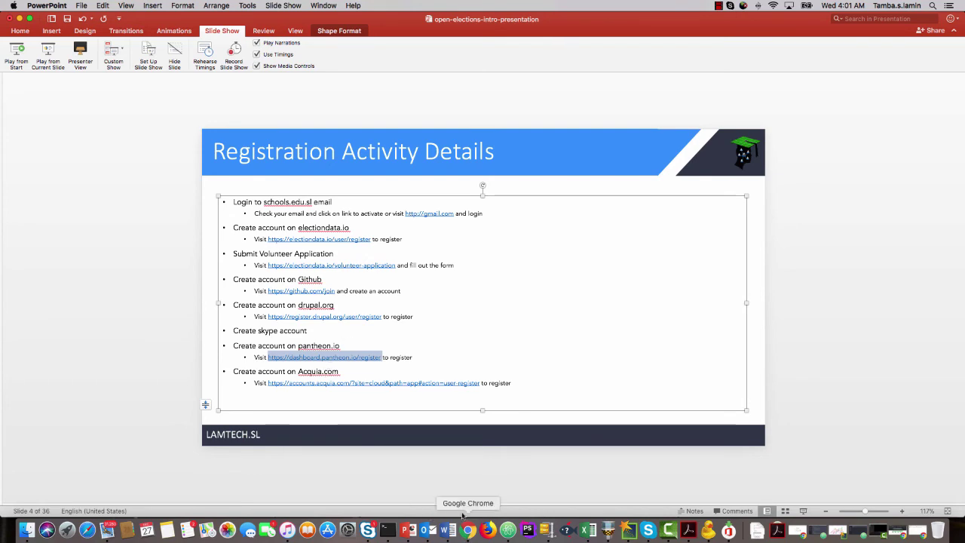
Open the pasted Pantheon registration URL in a new private tab.
{"action": "left_click", "coordinate": [20, 18]}
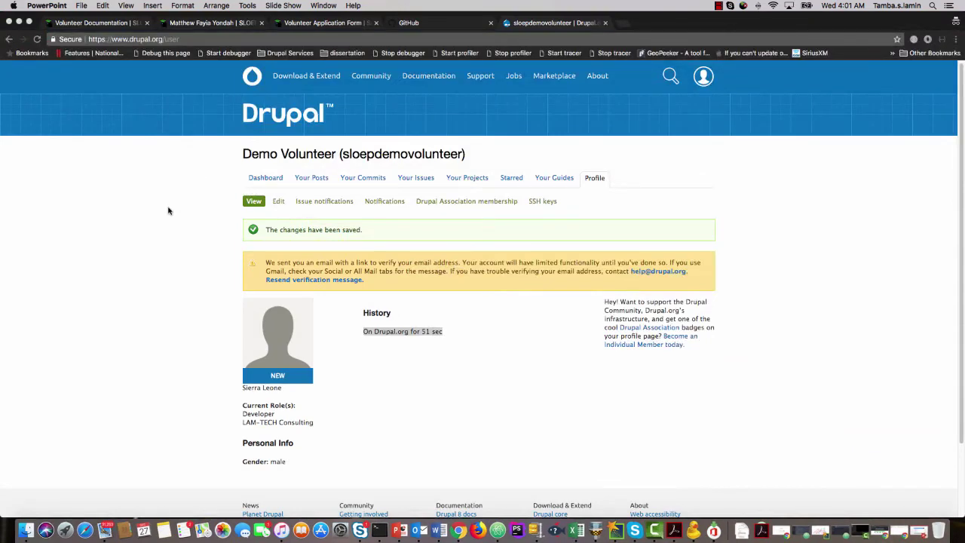
{"action": "left_click", "coordinate": [624, 25]}
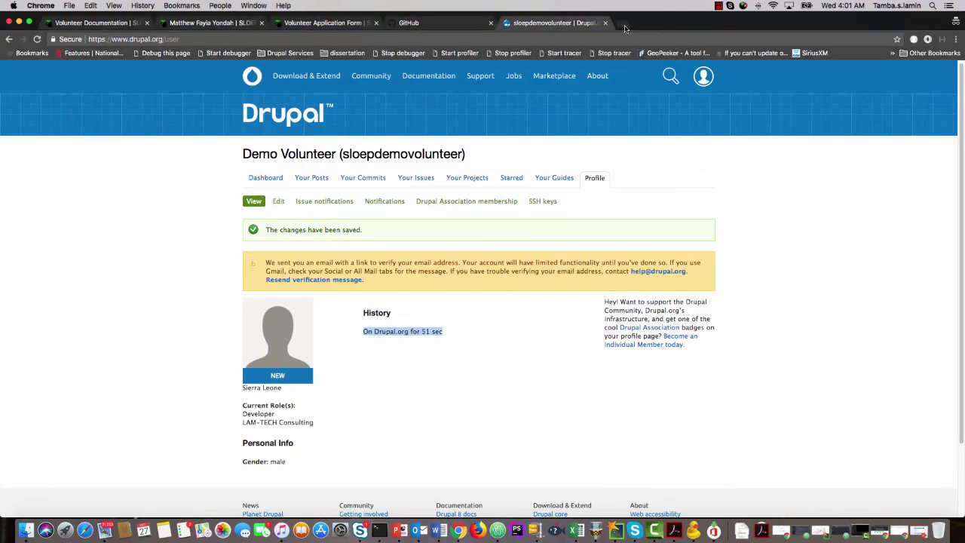
{"action": "key", "text": "super+v"}
{"action": "key", "text": "Return"}
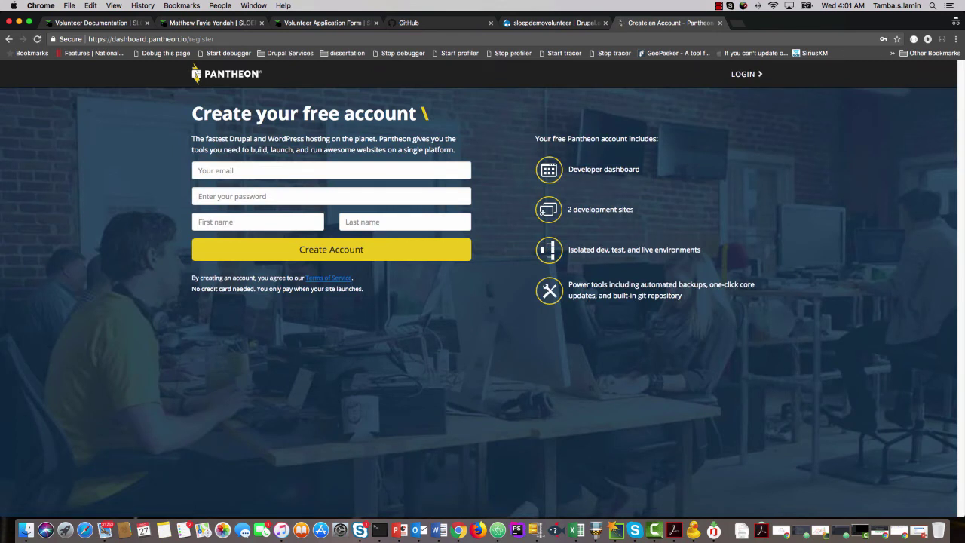
Fill in the volunteer's e-mail, password, first and last name, and create the Pantheon account.
{"action": "left_click", "coordinate": [340, 170]}
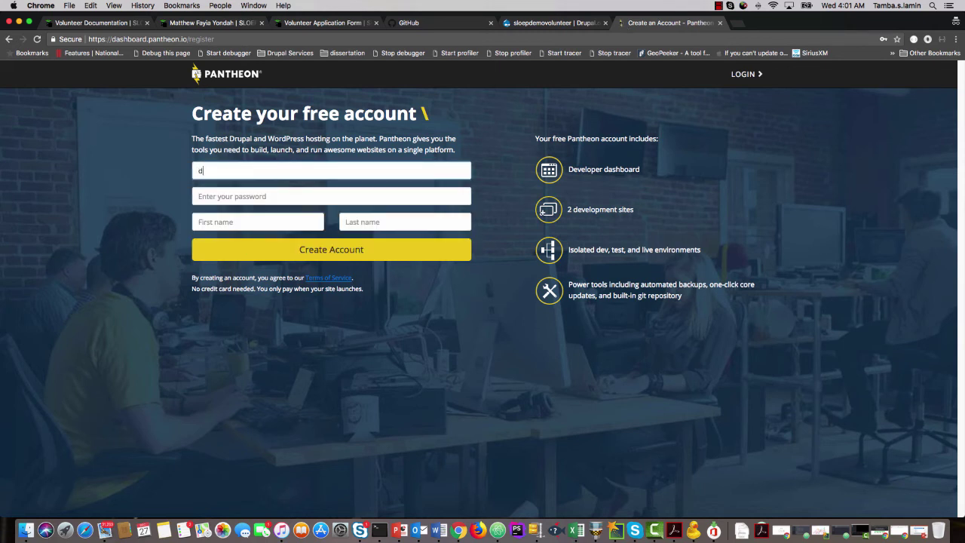
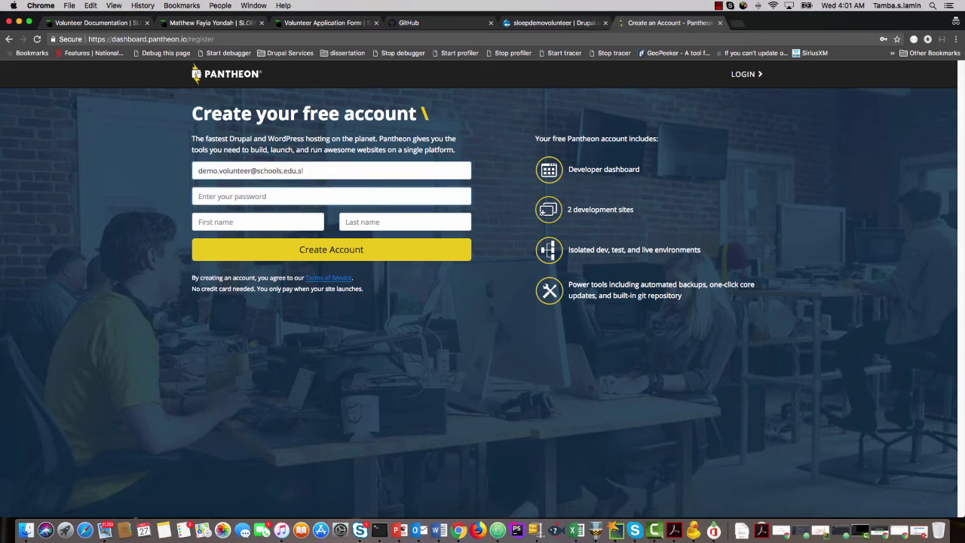
{"action": "type", "text": "*****"}
{"action": "key", "text": "Tab"}
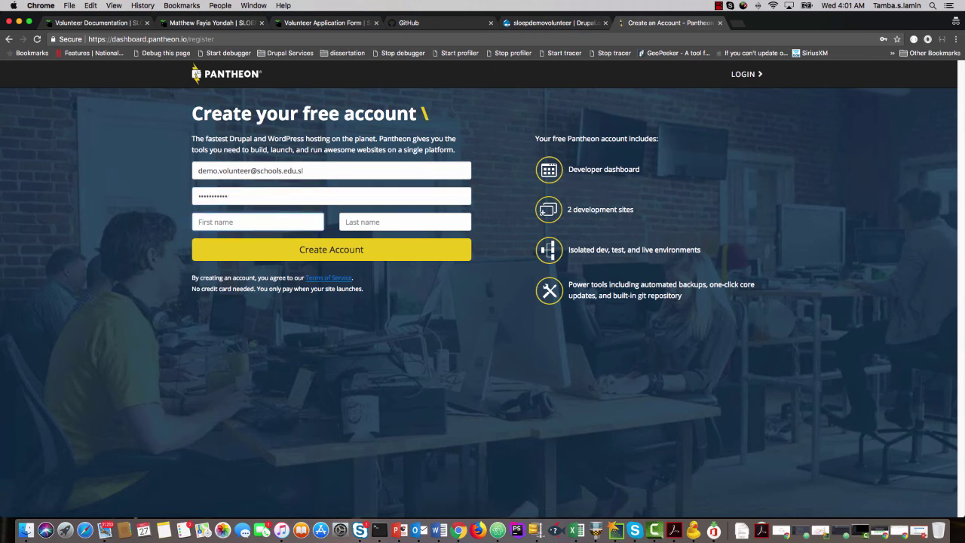
{"action": "type", "text": "Demo"}
{"action": "key", "text": "Tab"}
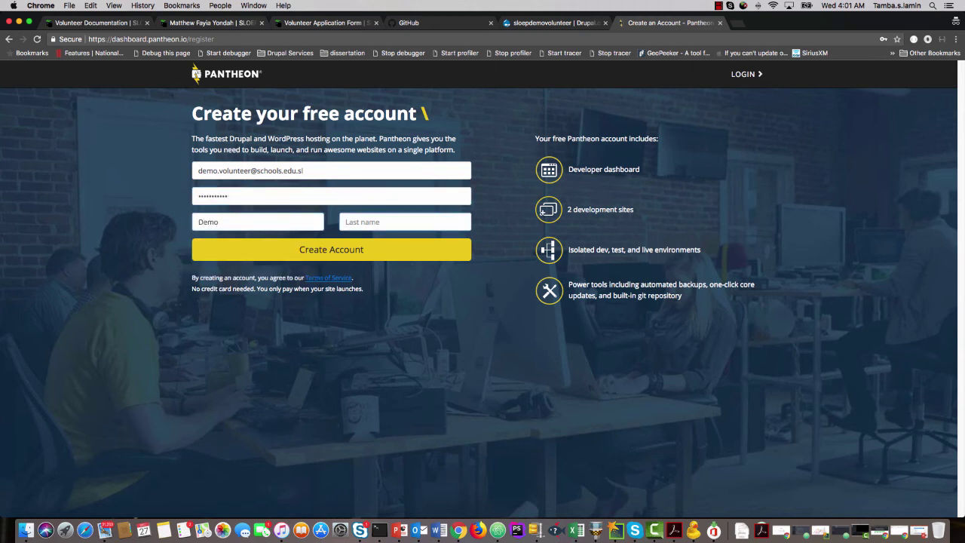
{"action": "type", "text": "Volunteer"}
{"action": "left_click", "coordinate": [357, 254]}
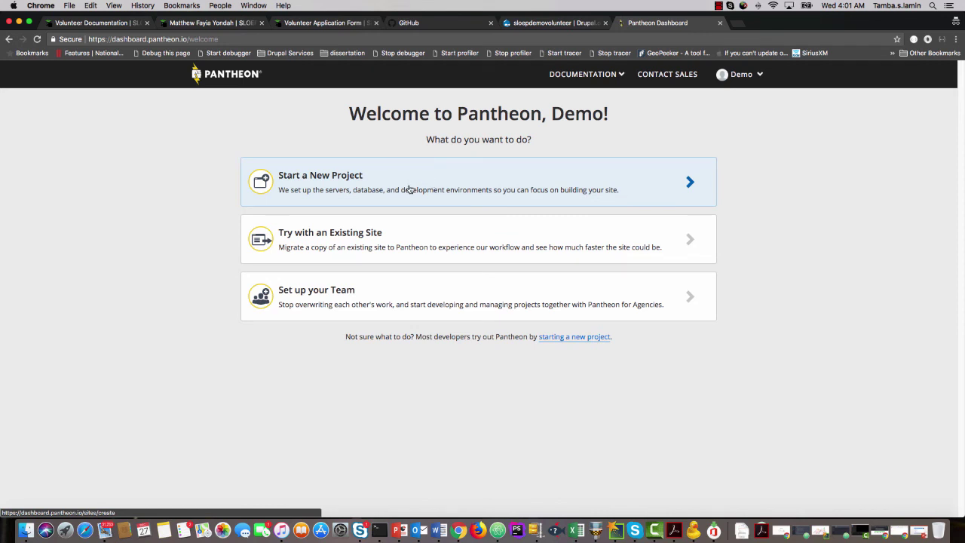
Start a new Pantheon project named sloepdemo and continue.
{"action": "left_click", "coordinate": [577, 188]}
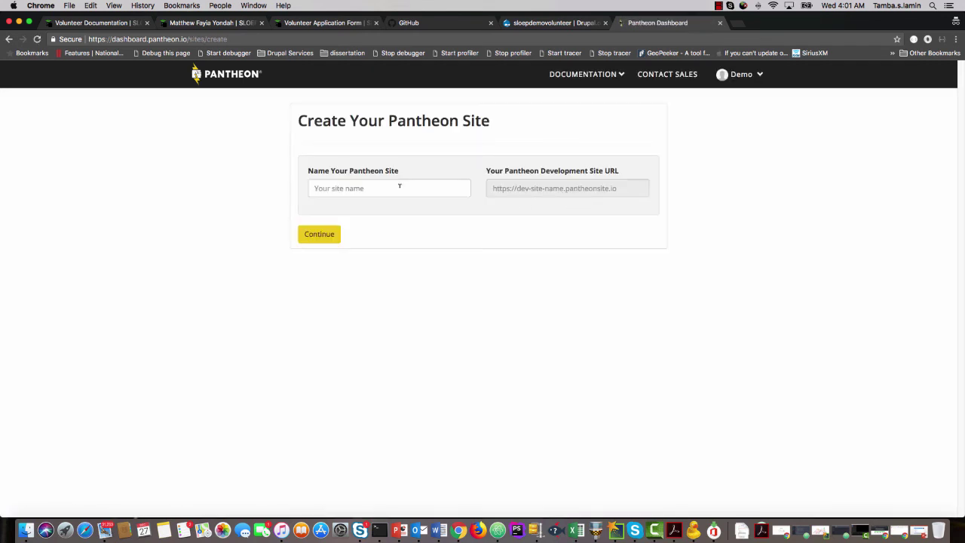
{"action": "left_click", "coordinate": [399, 188]}
{"action": "type", "text": "sl"}
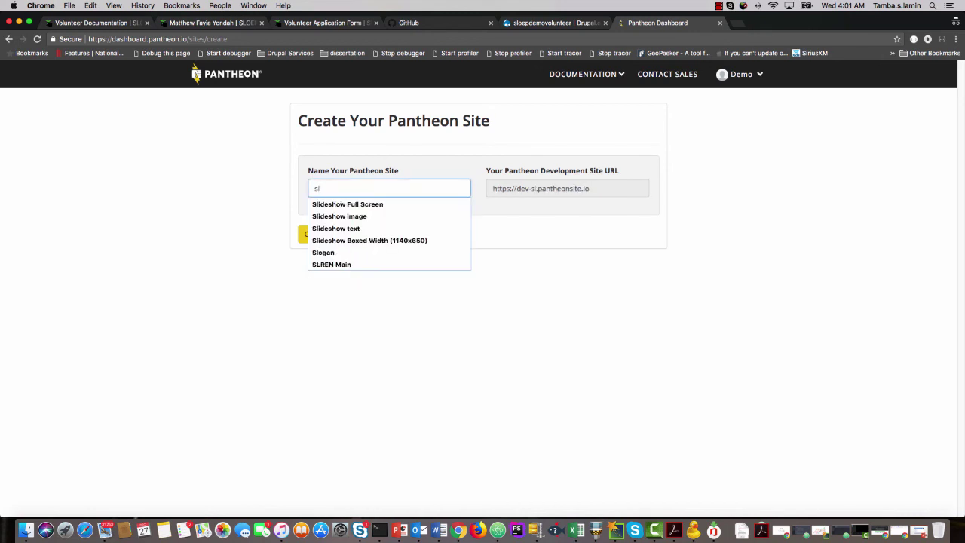
{"action": "type", "text": "oep"}
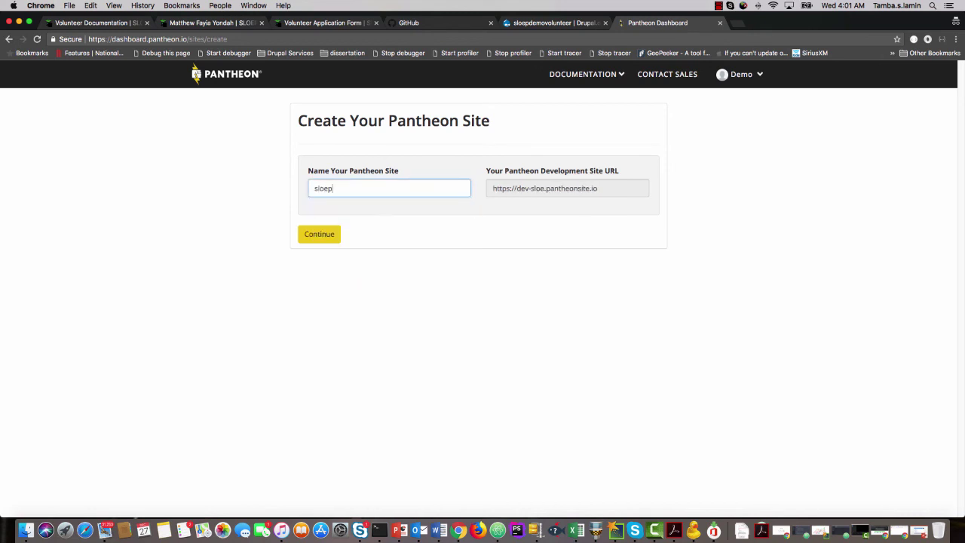
{"action": "type", "text": "demo"}
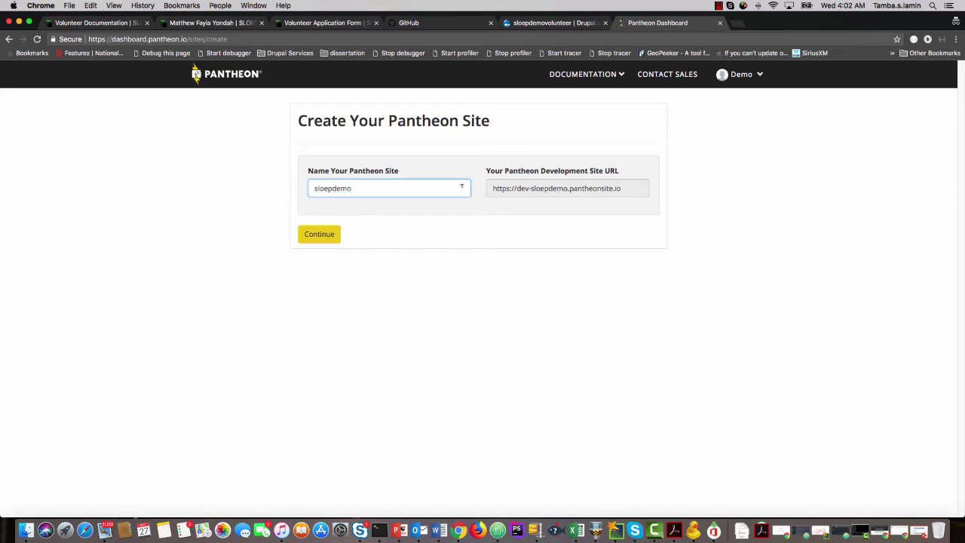
{"action": "left_click", "coordinate": [325, 236]}
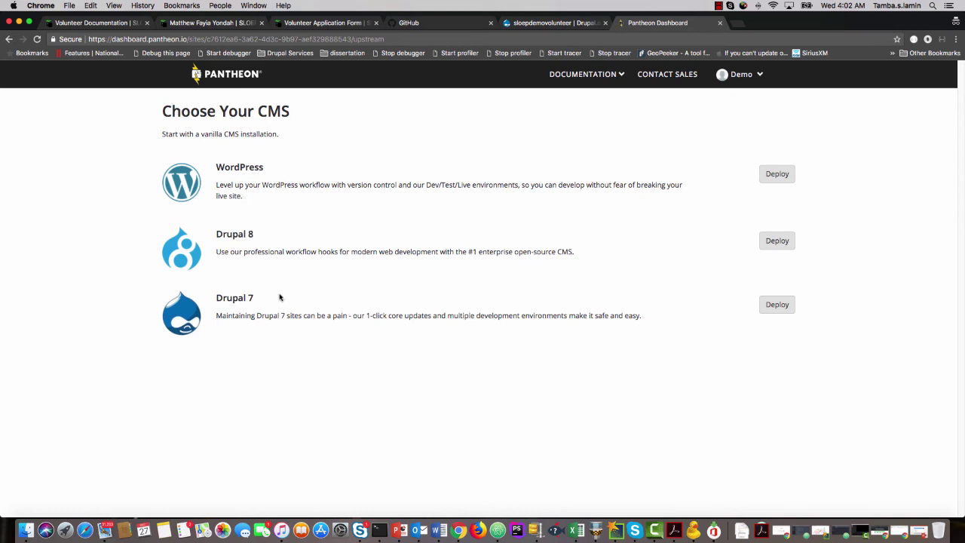
Compare the WordPress, Drupal 7 and Drupal 8 options, then deploy Drupal 8.
{"action": "left_click_drag", "start_coordinate": [279, 296], "coordinate": [269, 300]}
{"action": "left_click_drag", "start_coordinate": [226, 235], "coordinate": [278, 239]}
{"action": "left_click_drag", "start_coordinate": [217, 166], "coordinate": [275, 171]}
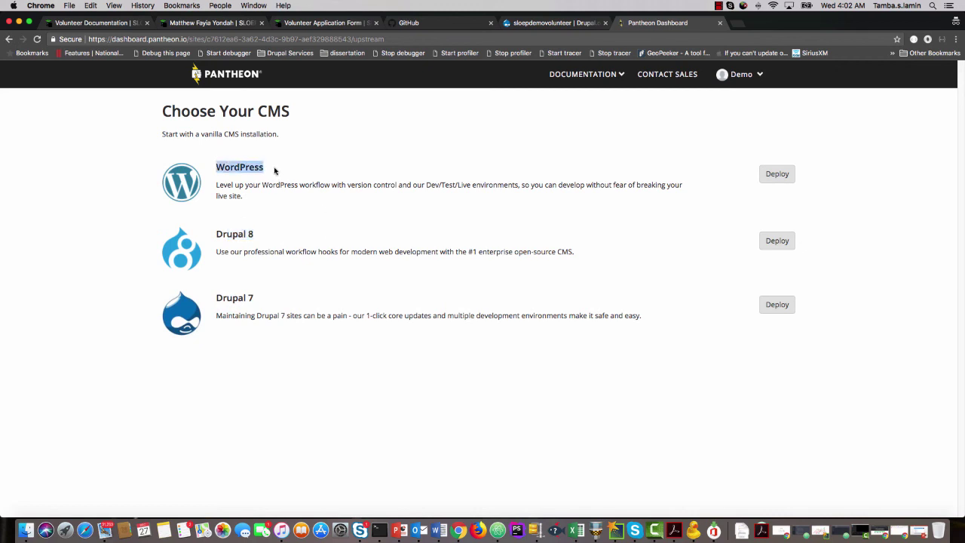
{"action": "left_click_drag", "start_coordinate": [216, 243], "coordinate": [253, 228]}
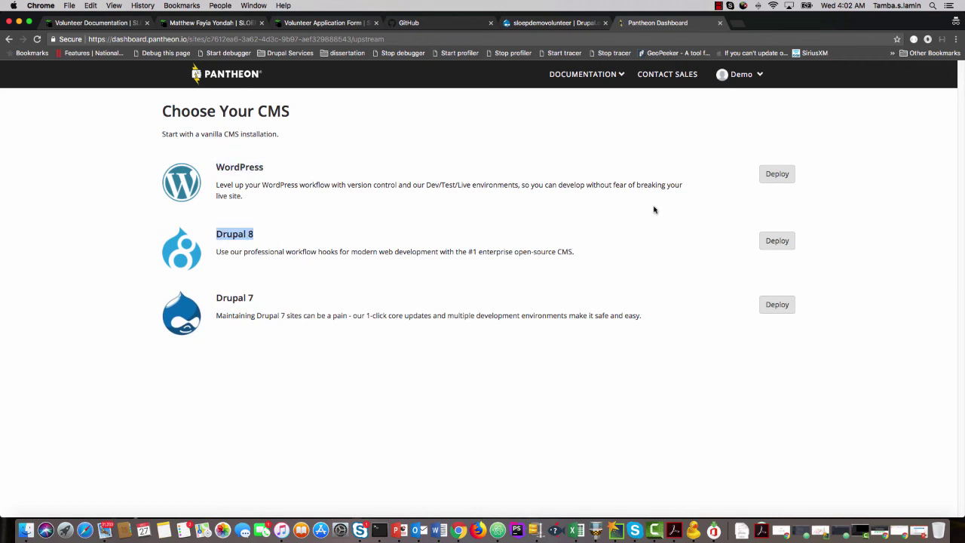
{"action": "left_click", "coordinate": [775, 242]}
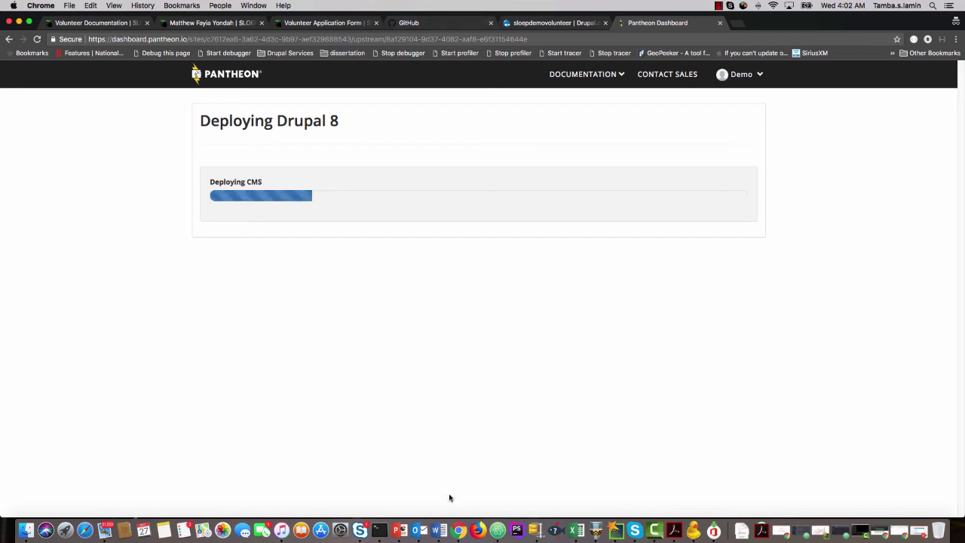
Copy the Acquia registration URL from the checklist slide, then minimize PowerPoint.
{"action": "right_click", "coordinate": [399, 532]}
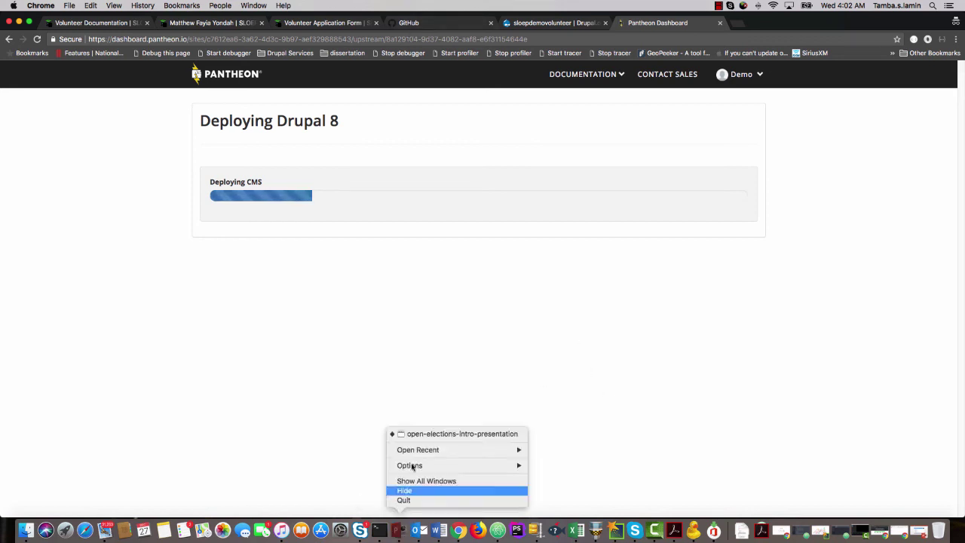
{"action": "left_click", "coordinate": [407, 433]}
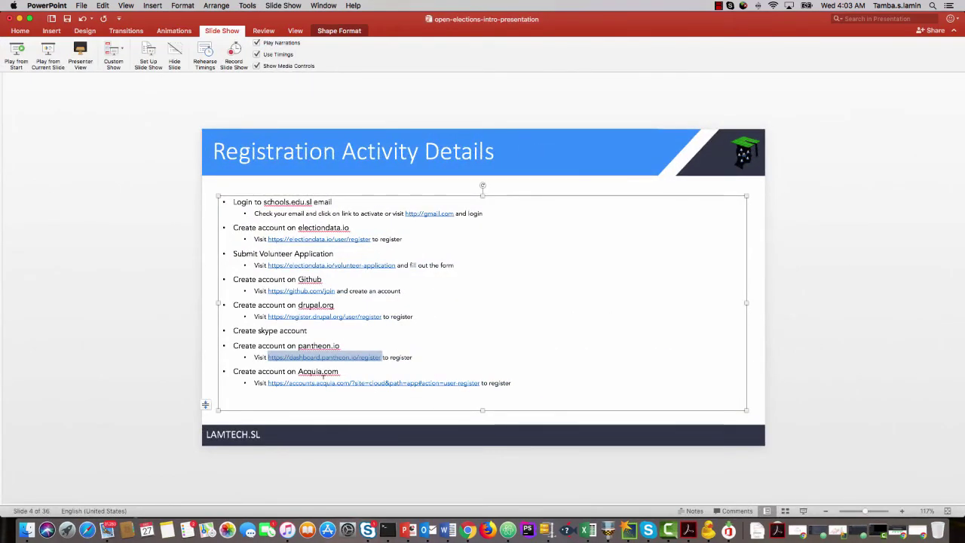
{"action": "left_click_drag", "start_coordinate": [268, 383], "coordinate": [439, 377]}
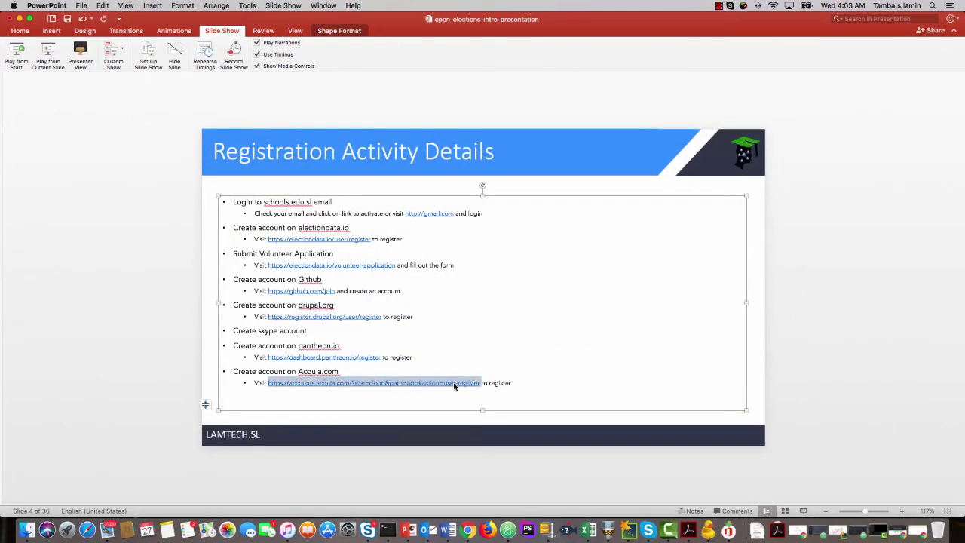
{"action": "right_click", "coordinate": [446, 384]}
{"action": "left_click", "coordinate": [462, 380]}
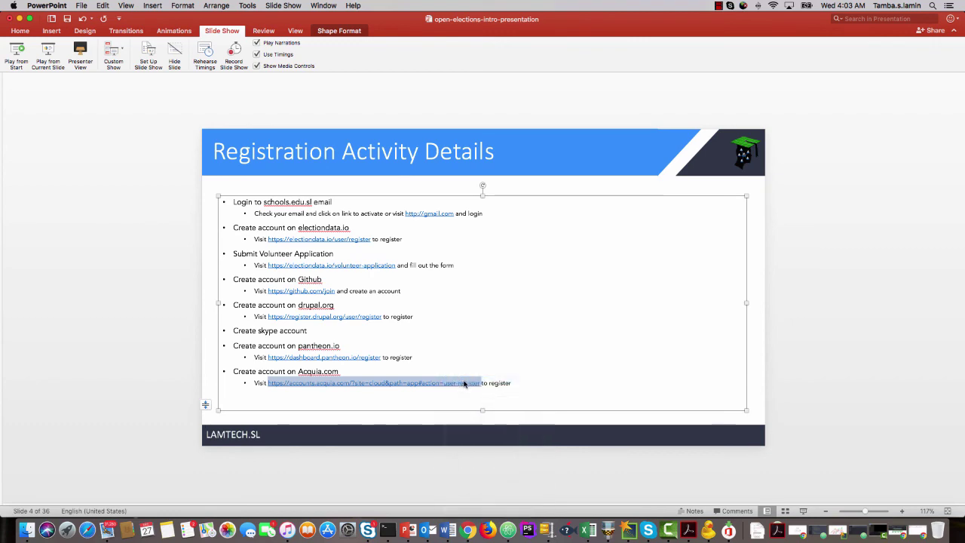
{"action": "left_click", "coordinate": [18, 20]}
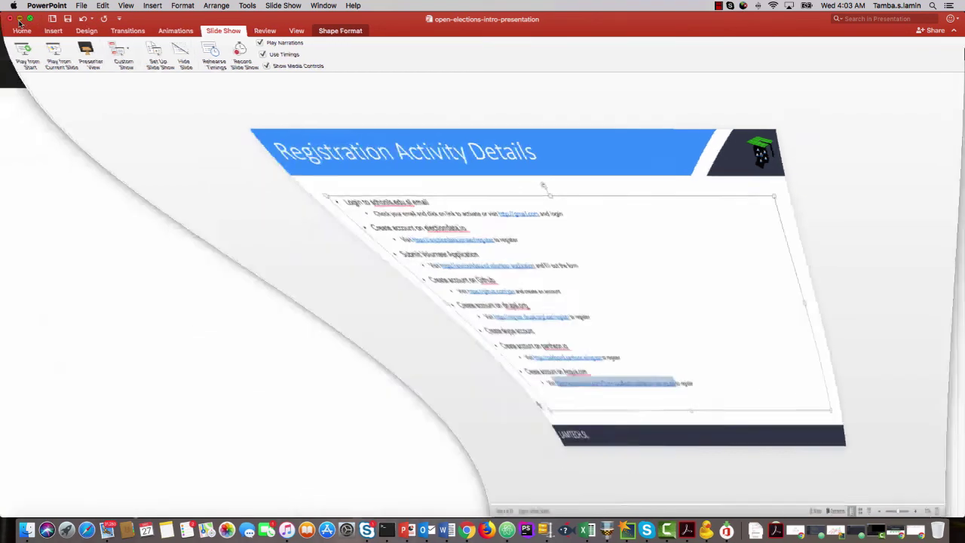
Load the copied Acquia registration URL in a new private tab and review the form.
{"action": "left_click", "coordinate": [738, 25]}
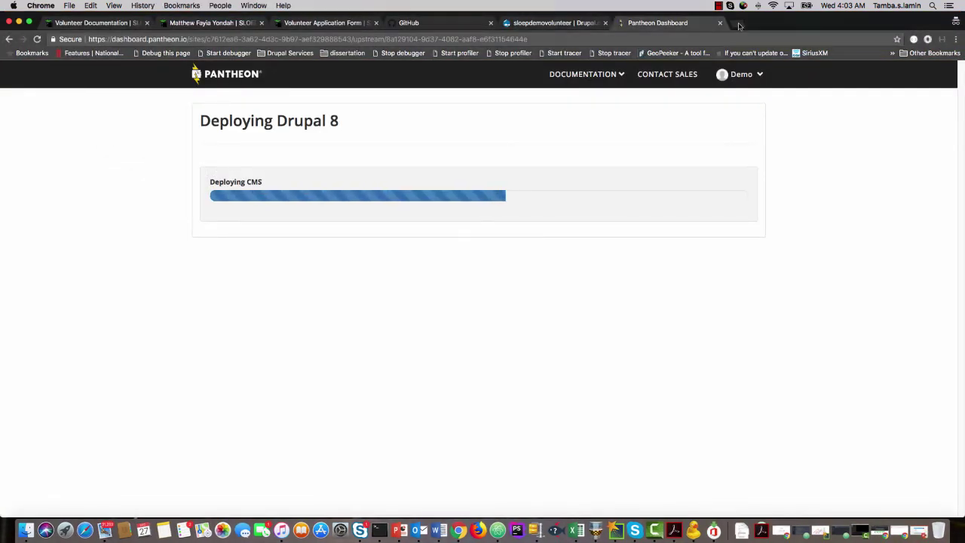
{"action": "key", "text": "super+v"}
{"action": "key", "text": "Return"}
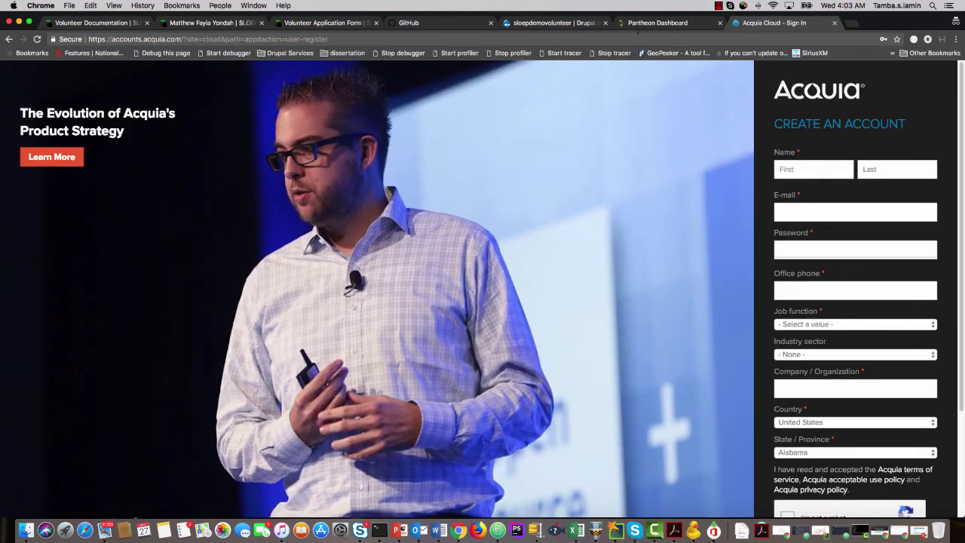
{"action": "left_click", "coordinate": [623, 37]}
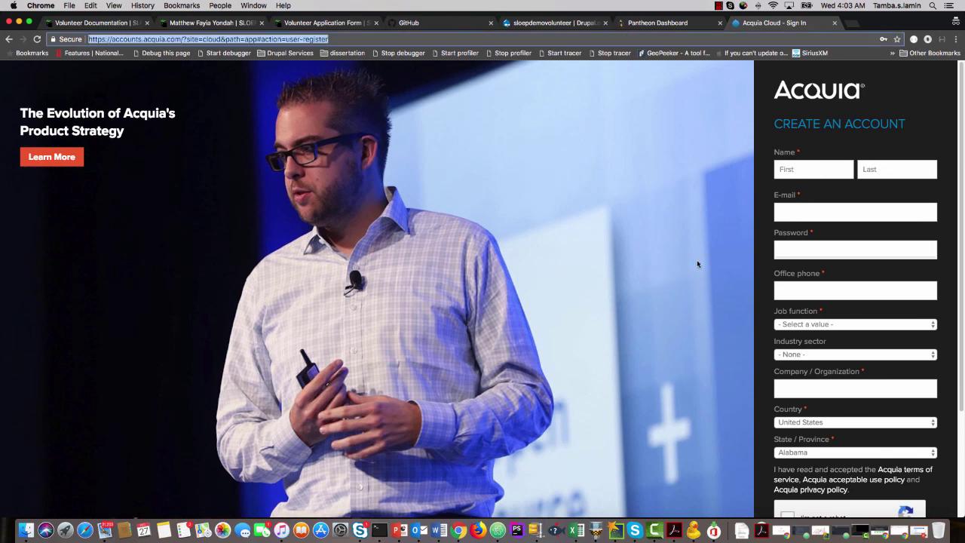
{"action": "scroll", "coordinate": [874, 343], "scroll_direction": "down", "scroll_amount": 3}
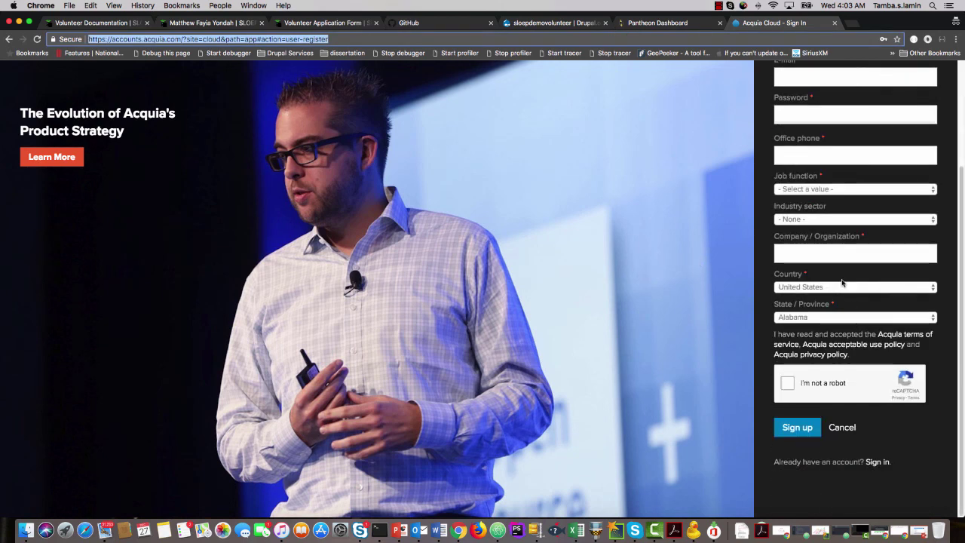
{"action": "scroll", "coordinate": [856, 320], "scroll_direction": "up", "scroll_amount": 3}
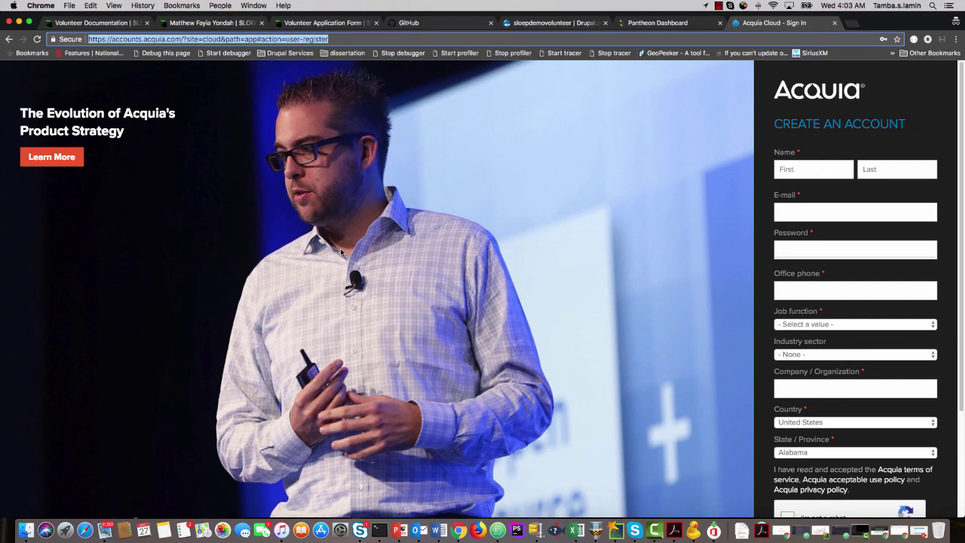
Enter the volunteer's first and last name, e-mail address and password.
{"action": "left_click", "coordinate": [785, 170]}
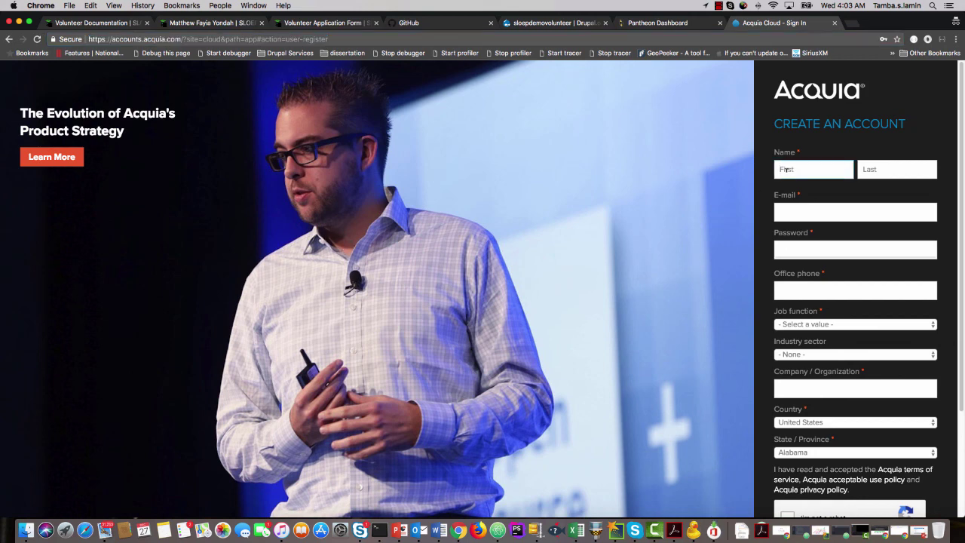
{"action": "type", "text": "Demo"}
{"action": "key", "text": "Tab"}
{"action": "type", "text": "Vol"}
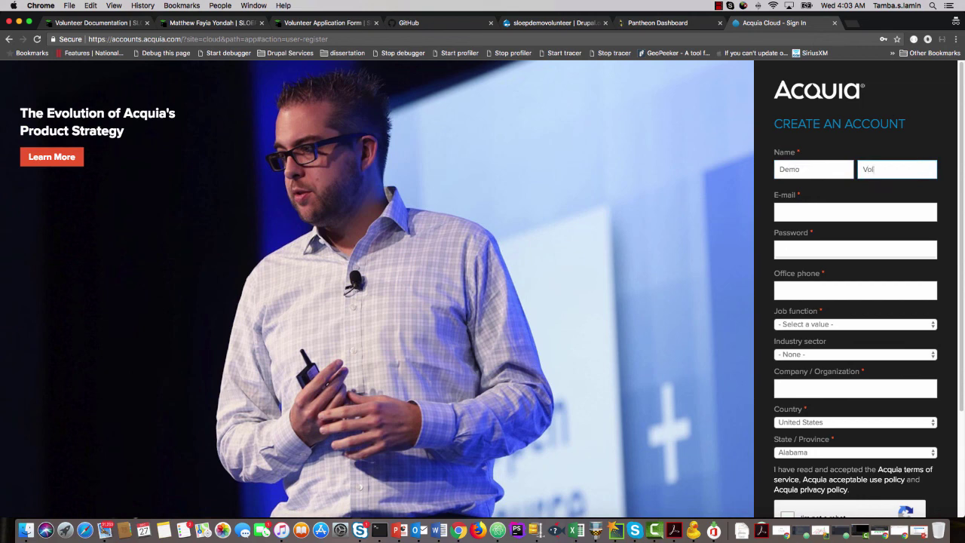
{"action": "type", "text": "unteer"}
{"action": "key", "text": "Tab"}
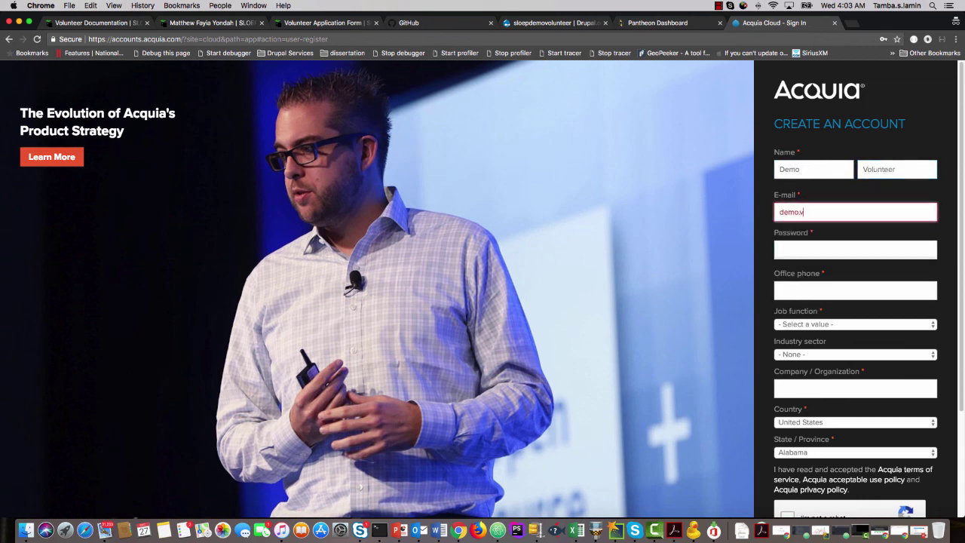
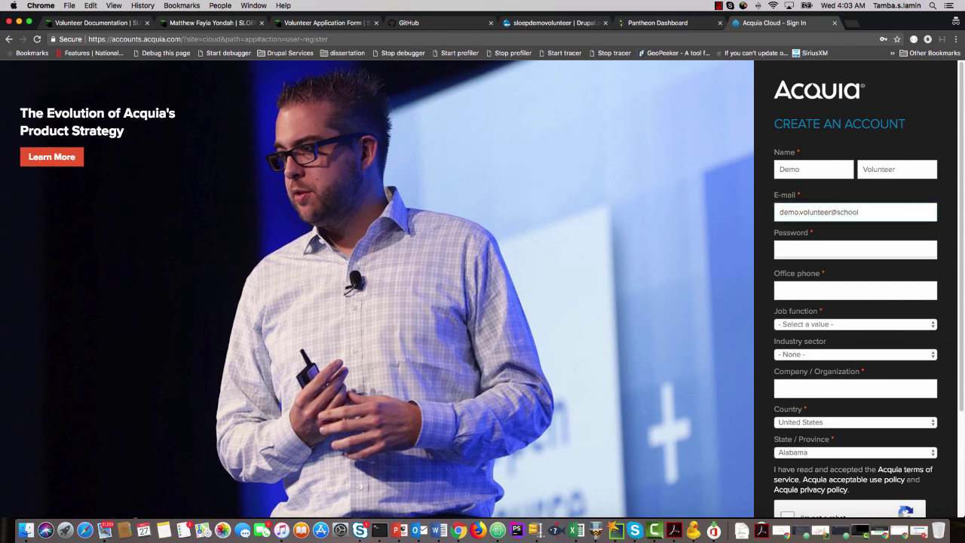
{"action": "key", "text": "Tab"}
{"action": "type", "text": "••••••••••••"}
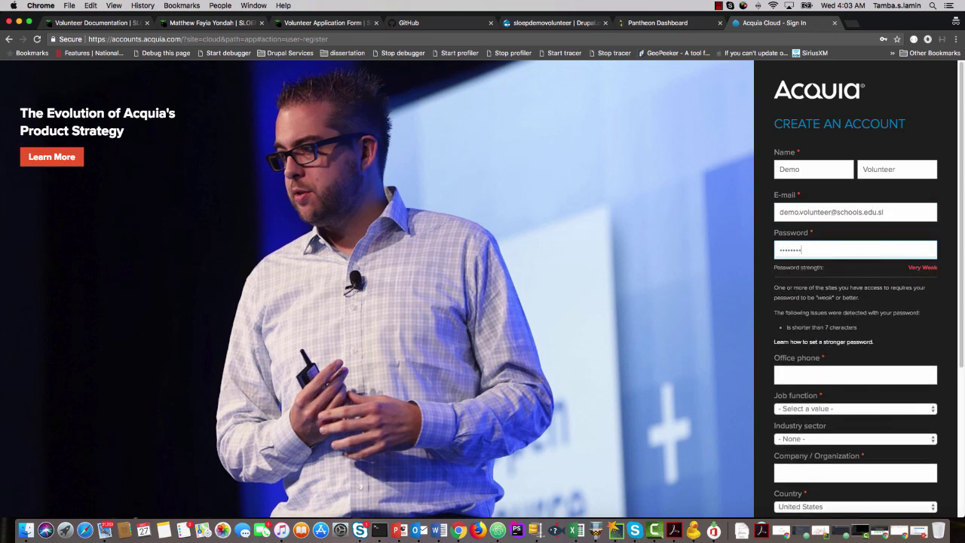
Enter the office phone number, Web Developer job function and High Tech Software / Services sector.
{"action": "left_click", "coordinate": [854, 330]}
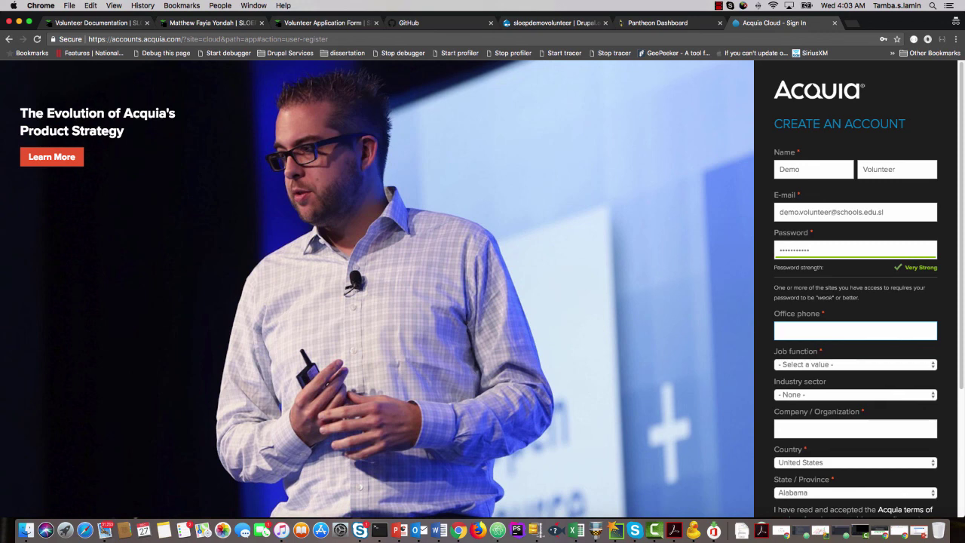
{"action": "type", "text": "91"}
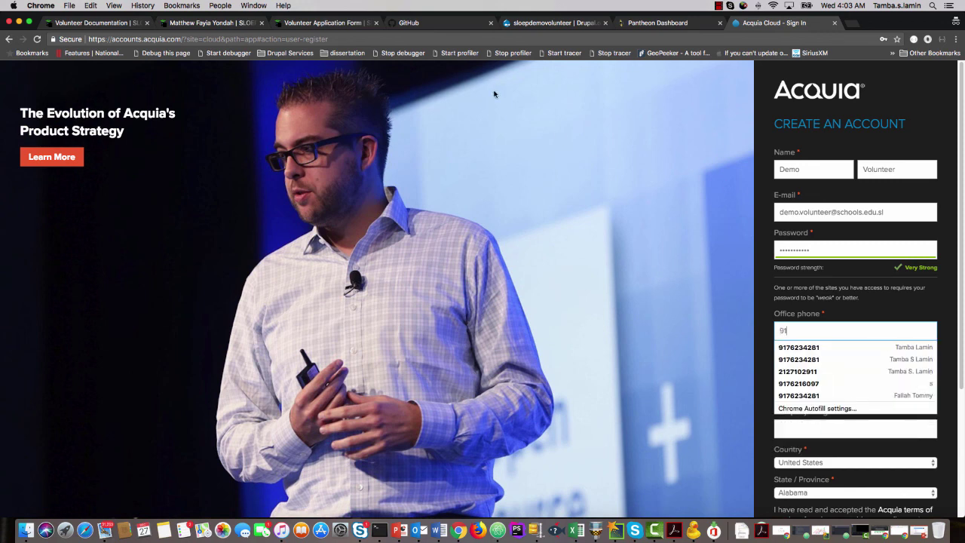
{"action": "key", "text": "BackSpace"}
{"action": "key", "text": "BackSpace"}
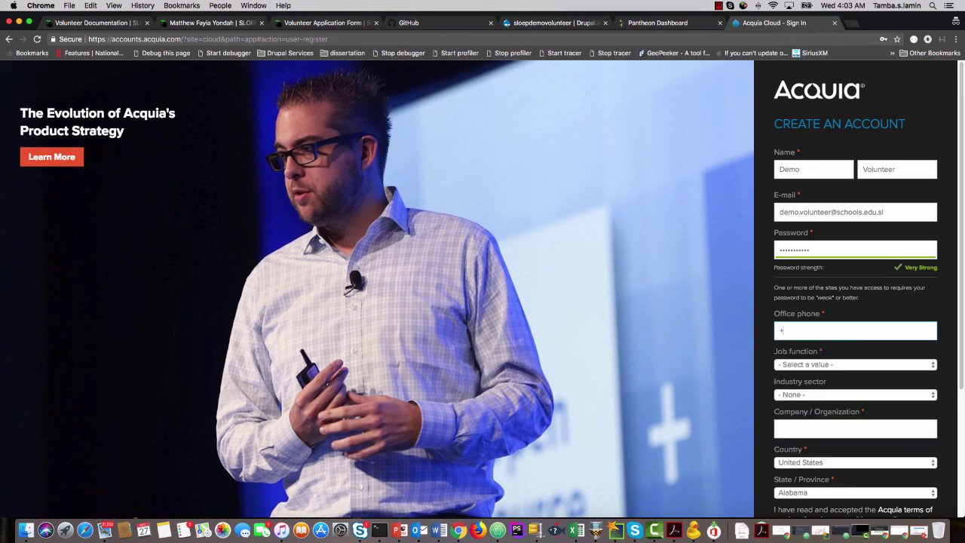
{"action": "left_click", "coordinate": [787, 368]}
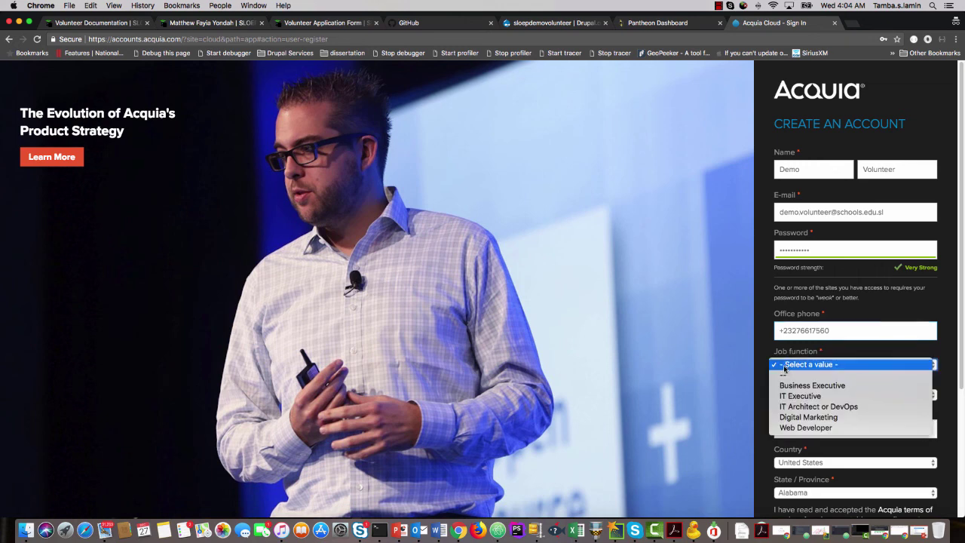
{"action": "left_click", "coordinate": [817, 427]}
{"action": "left_click", "coordinate": [818, 400]}
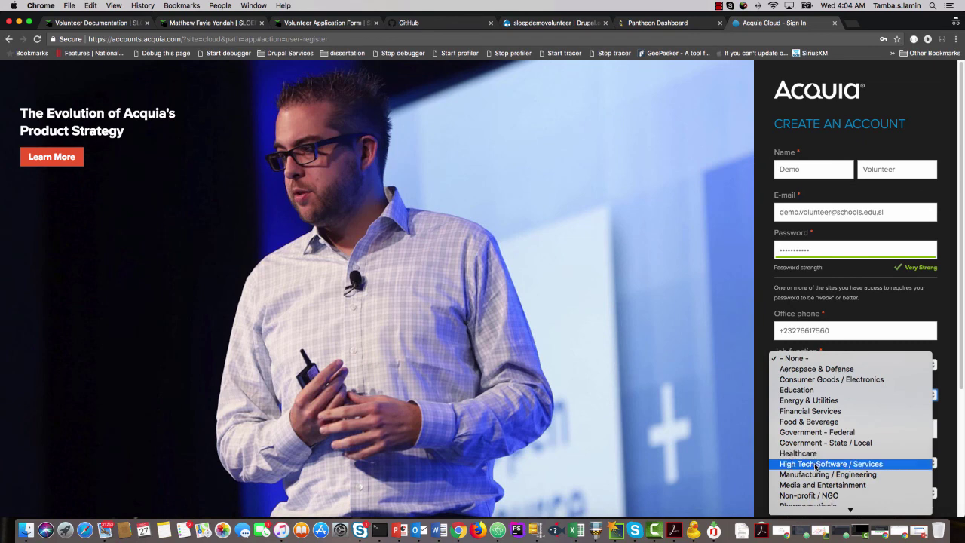
{"action": "left_click", "coordinate": [815, 465]}
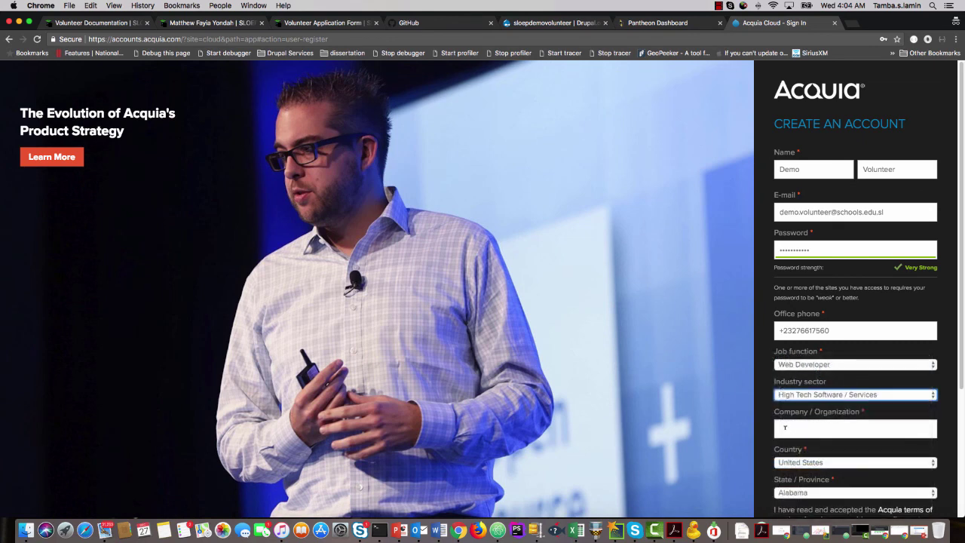
Enter company LAM-TECH Consulting and choose Sierra Leone as the country.
{"action": "scroll", "coordinate": [810, 377], "scroll_direction": "down", "scroll_amount": 2}
{"action": "left_click", "coordinate": [809, 348]}
{"action": "type", "text": "L"}
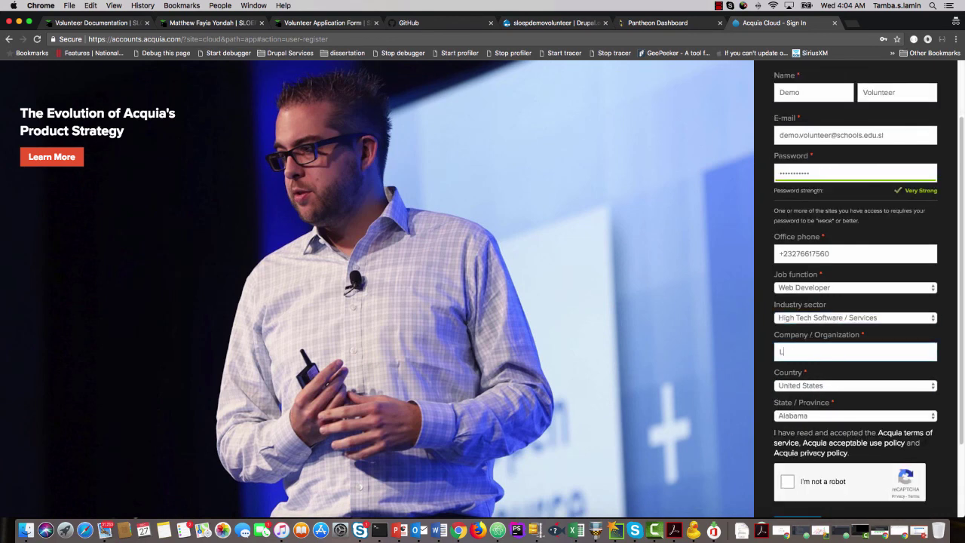
{"action": "type", "text": "AM-TECH Consulting"}
{"action": "left_click", "coordinate": [825, 387]}
{"action": "type", "text": "si"}
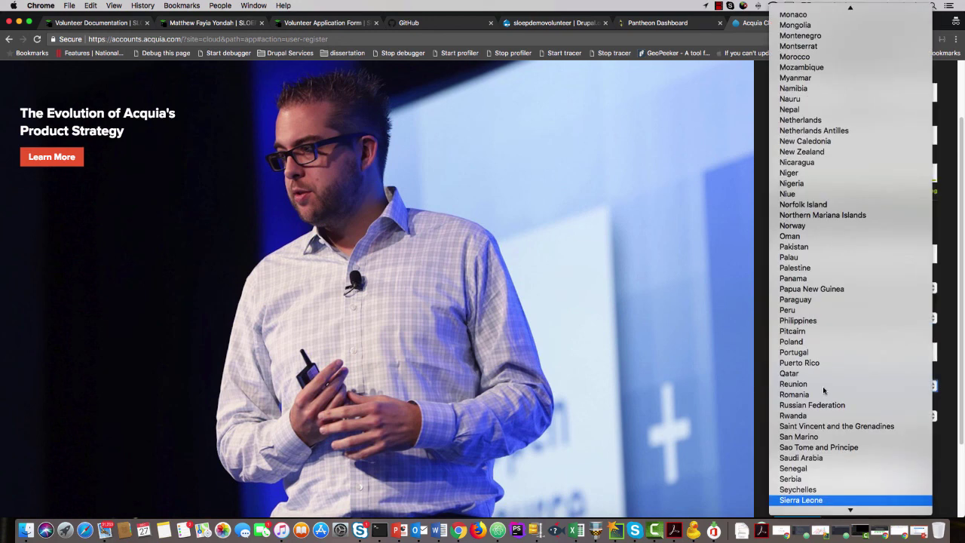
{"action": "scroll", "coordinate": [823, 407], "scroll_direction": "down", "scroll_amount": 3}
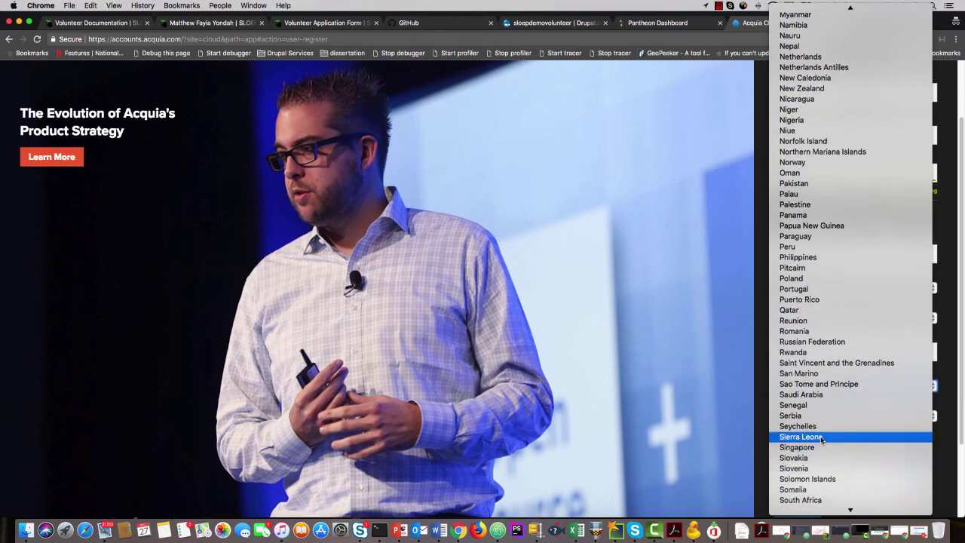
{"action": "left_click", "coordinate": [822, 437]}
Solve the reCAPTCHA taxi-image challenge and submit the Acquia Cloud sign-up.
{"action": "left_click", "coordinate": [789, 457]}
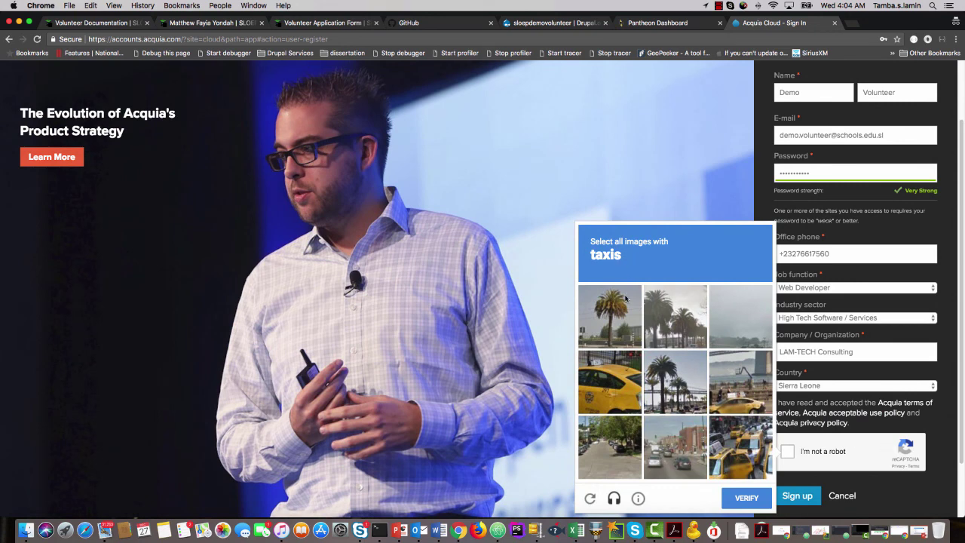
{"action": "left_click", "coordinate": [618, 384]}
{"action": "left_click", "coordinate": [750, 395]}
{"action": "left_click", "coordinate": [744, 445]}
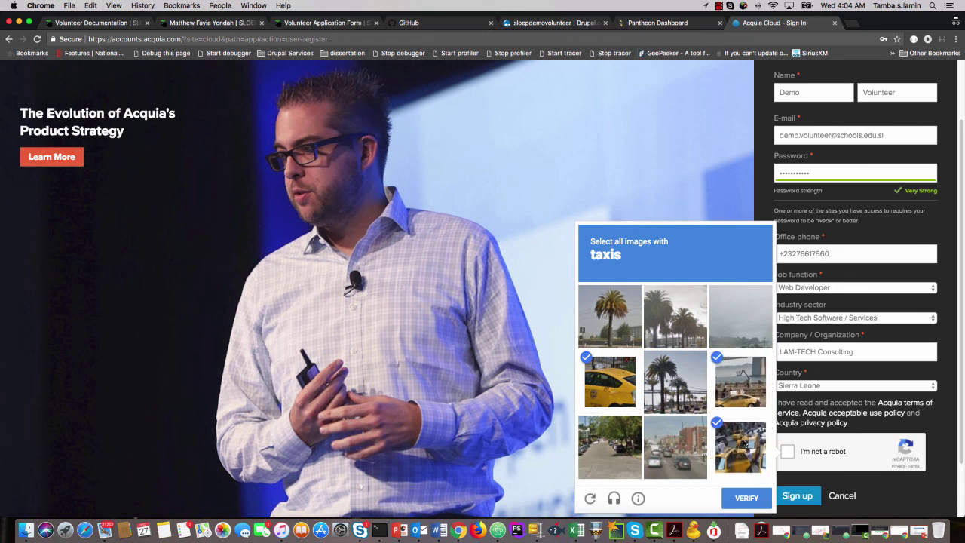
{"action": "left_click", "coordinate": [755, 501]}
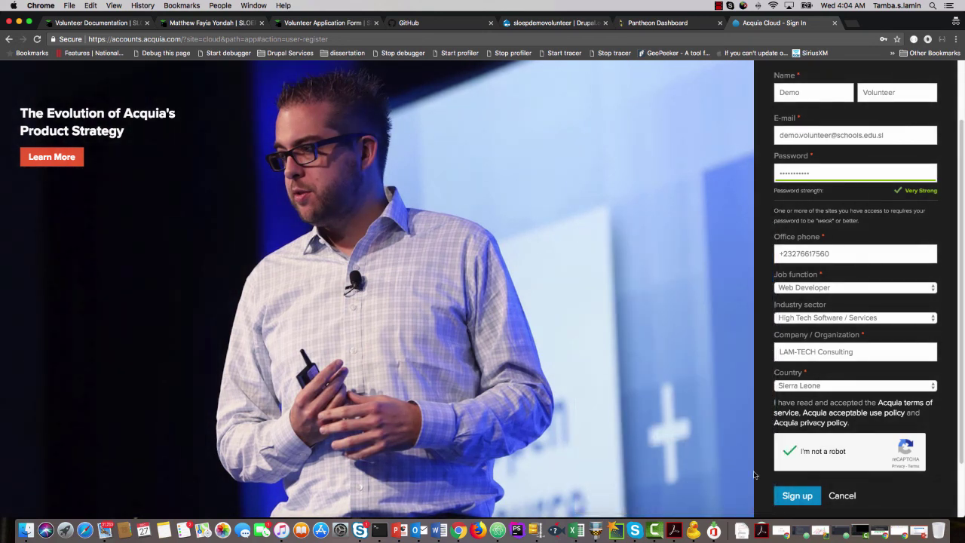
{"action": "left_click", "coordinate": [798, 498]}
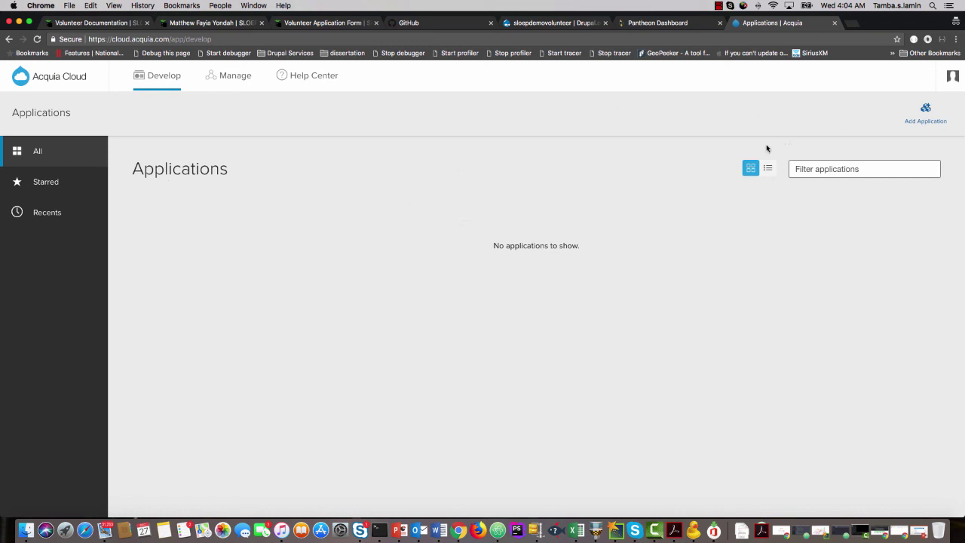
Add a free Drupal 8 application named sloepdemo hosted in the USA, accepting the terms.
{"action": "left_click", "coordinate": [927, 114]}
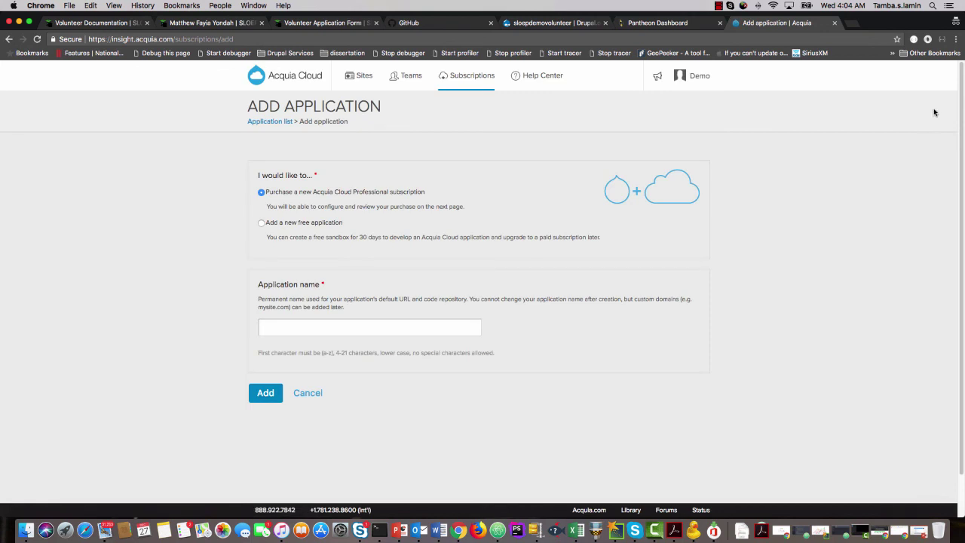
{"action": "left_click", "coordinate": [283, 226]}
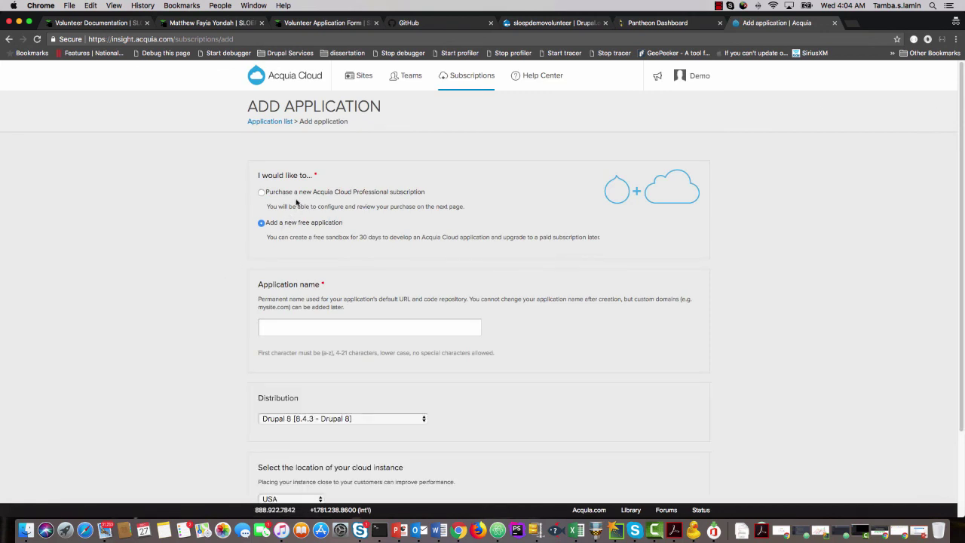
{"action": "scroll", "coordinate": [302, 369], "scroll_direction": "down", "scroll_amount": 3}
{"action": "left_click", "coordinate": [299, 272]}
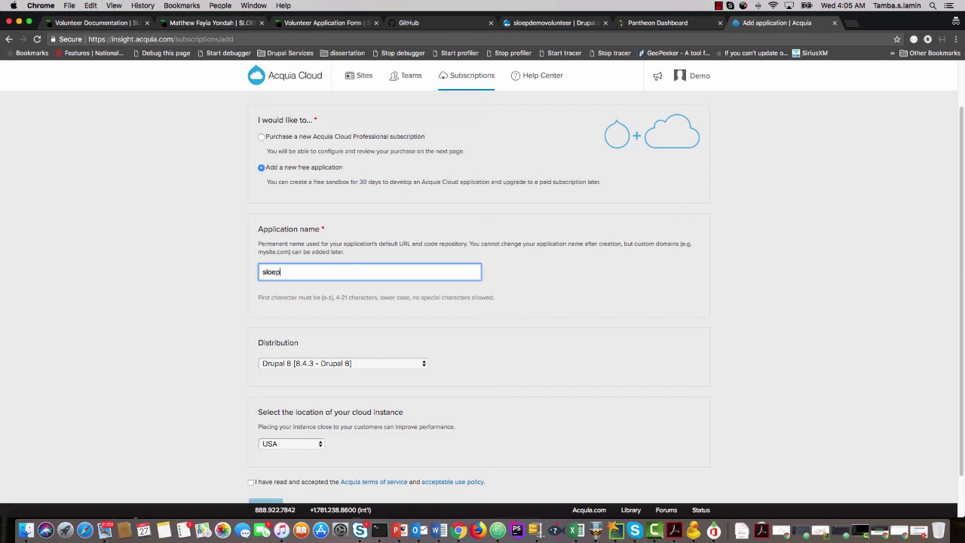
{"action": "scroll", "coordinate": [256, 393], "scroll_direction": "down", "scroll_amount": 1}
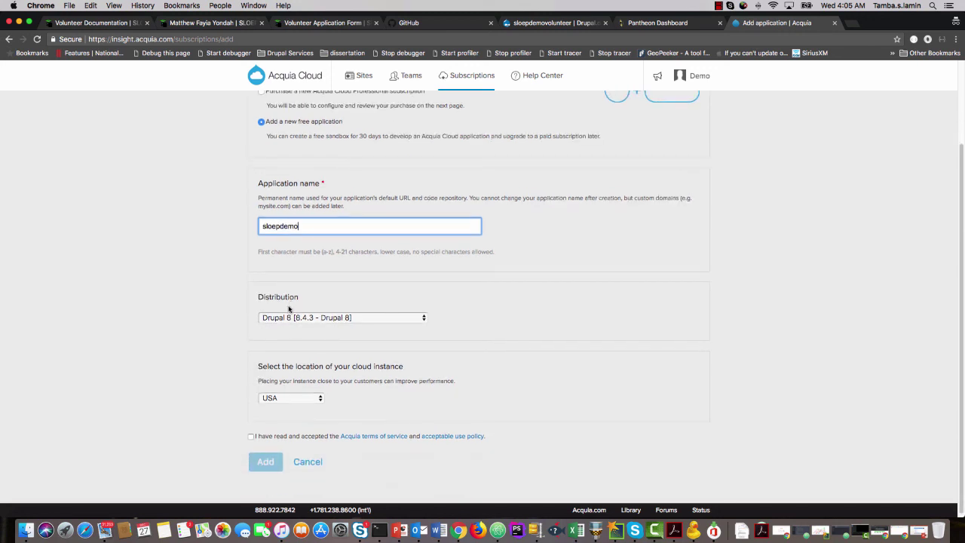
{"action": "left_click", "coordinate": [287, 439]}
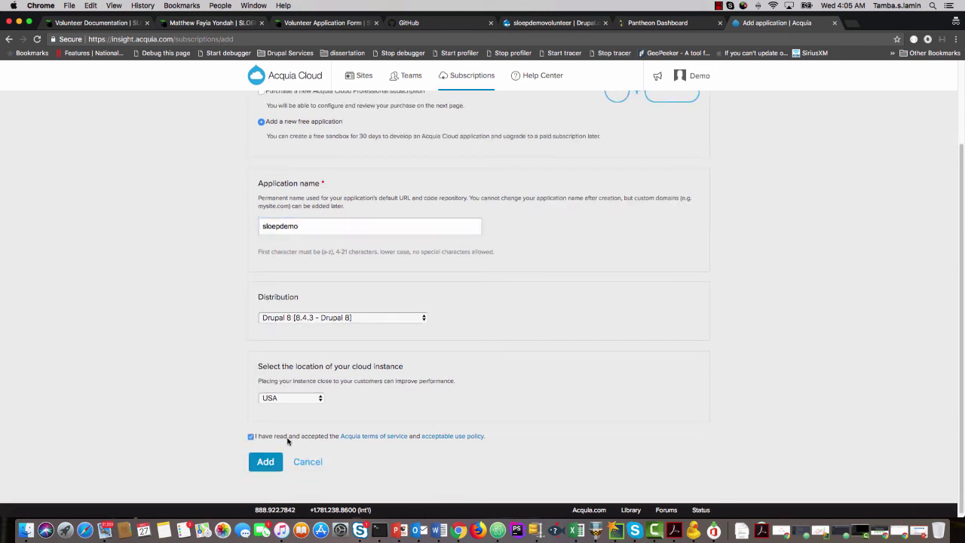
{"action": "left_click", "coordinate": [273, 463]}
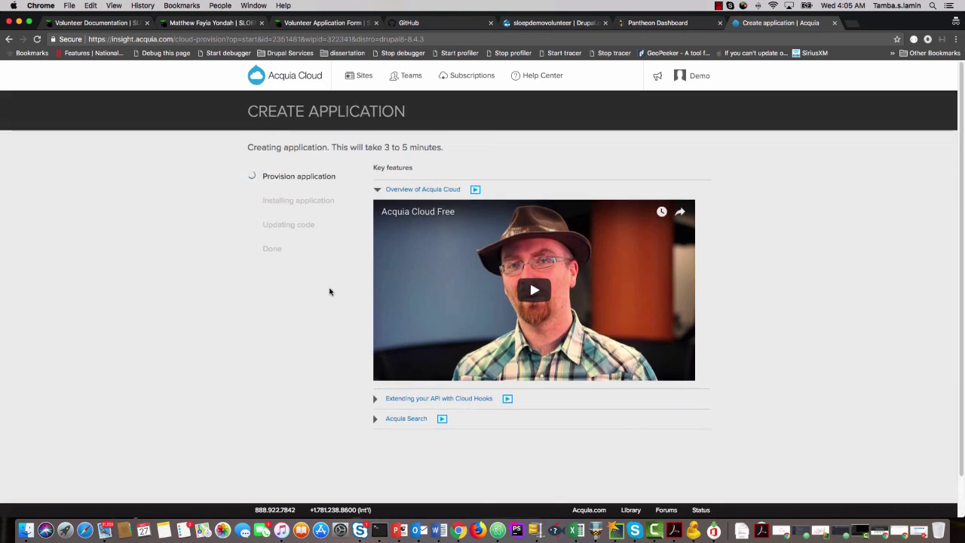
Open the Pantheon sloepdemo dashboard, recheck Acquia's provisioning, and bring up the PowerPoint checklist.
{"action": "left_click", "coordinate": [676, 23]}
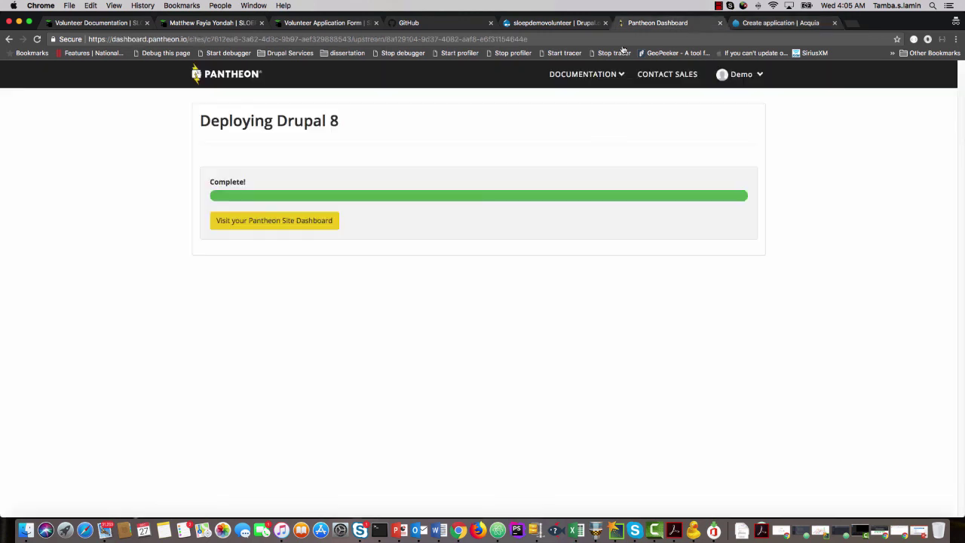
{"action": "left_click", "coordinate": [274, 222]}
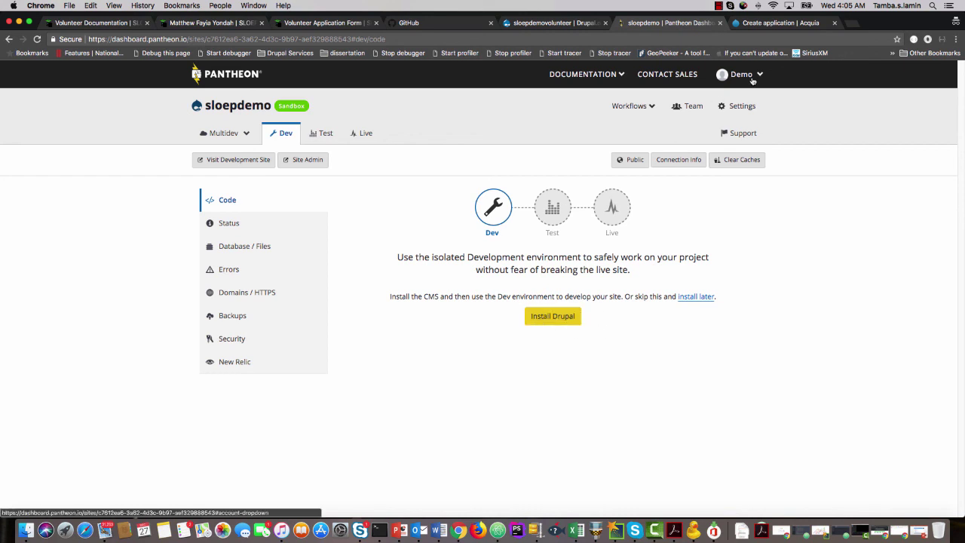
{"action": "left_click", "coordinate": [783, 24]}
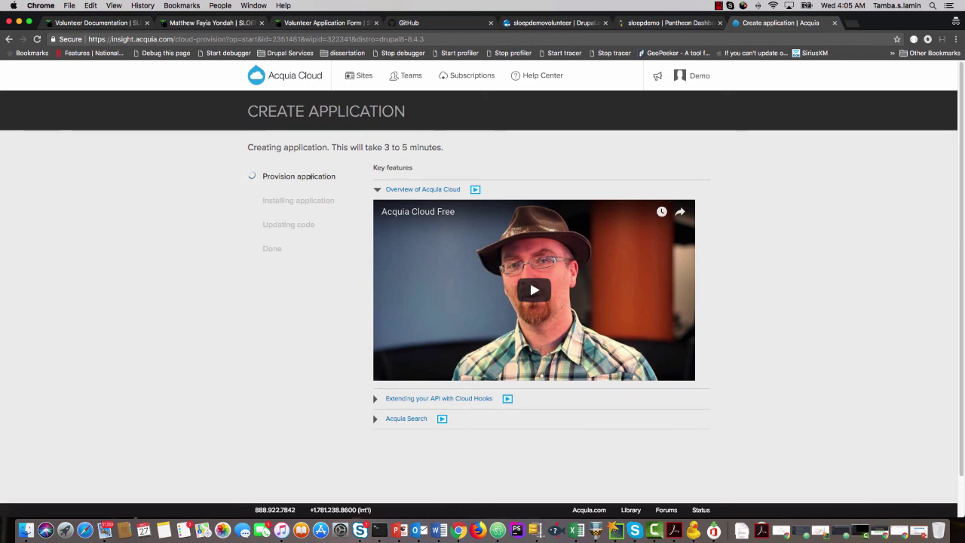
{"action": "left_click", "coordinate": [400, 530]}
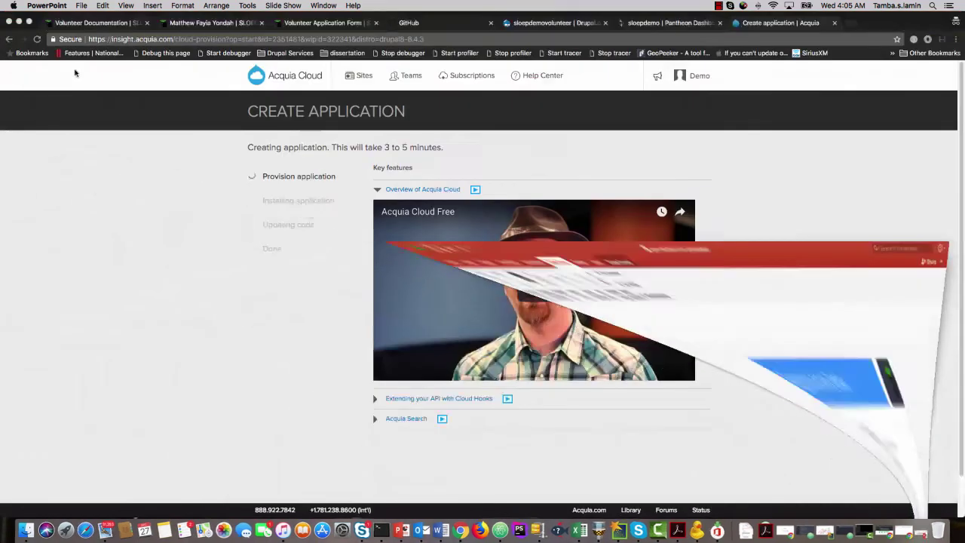
Go from the profile page to SLOEP's Volunteer Documentation page with its introduction videos.
{"action": "left_click", "coordinate": [196, 23]}
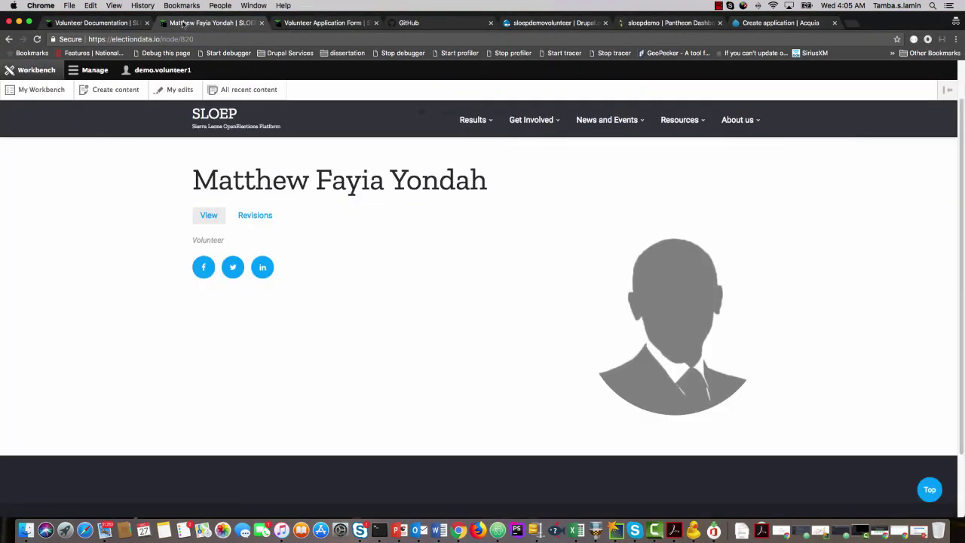
{"action": "left_click", "coordinate": [103, 23]}
{"action": "scroll", "coordinate": [101, 98], "scroll_direction": "up", "scroll_amount": 2}
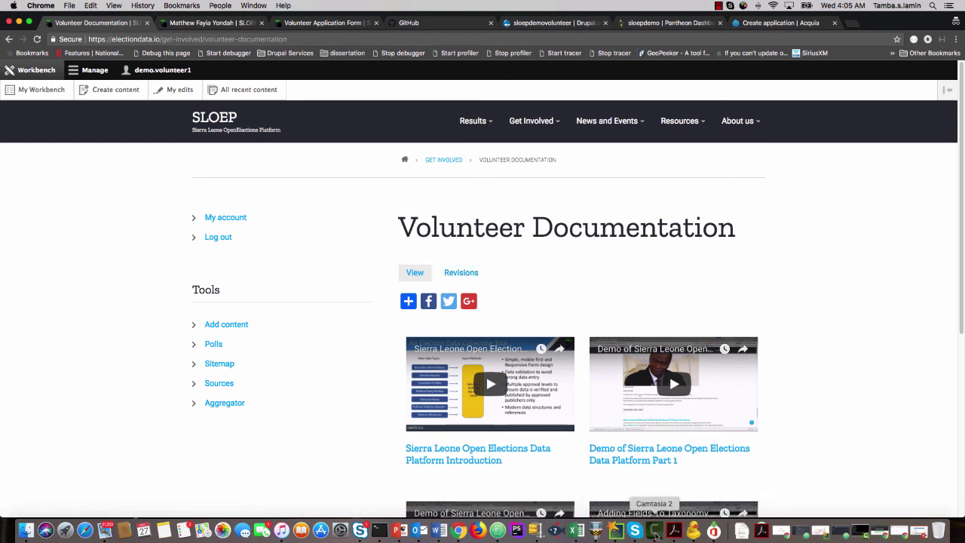
{"action": "right_click", "coordinate": [655, 531]}
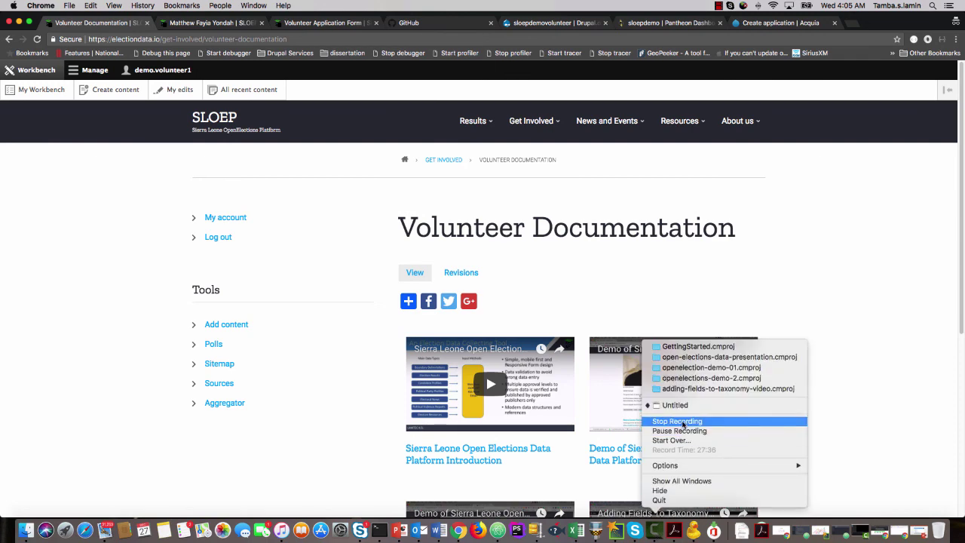